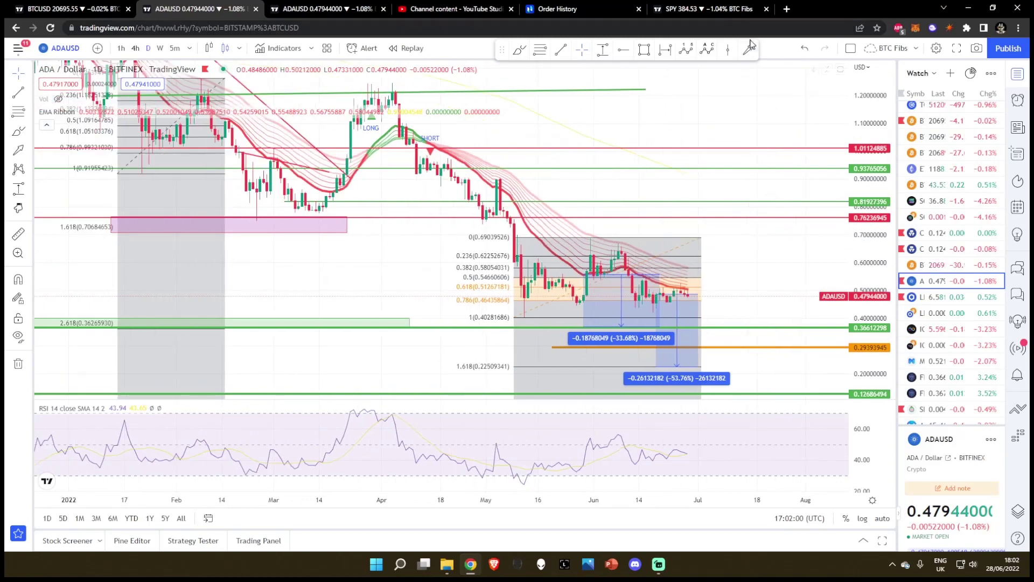
- Mark the early-May and mid-June swing highs with red arrows along the falling EMA ribbon
mouse_move(684, 153)
left_mouse_down()
mouse_move(658, 215)
mouse_move(631, 240)
left_mouse_up()
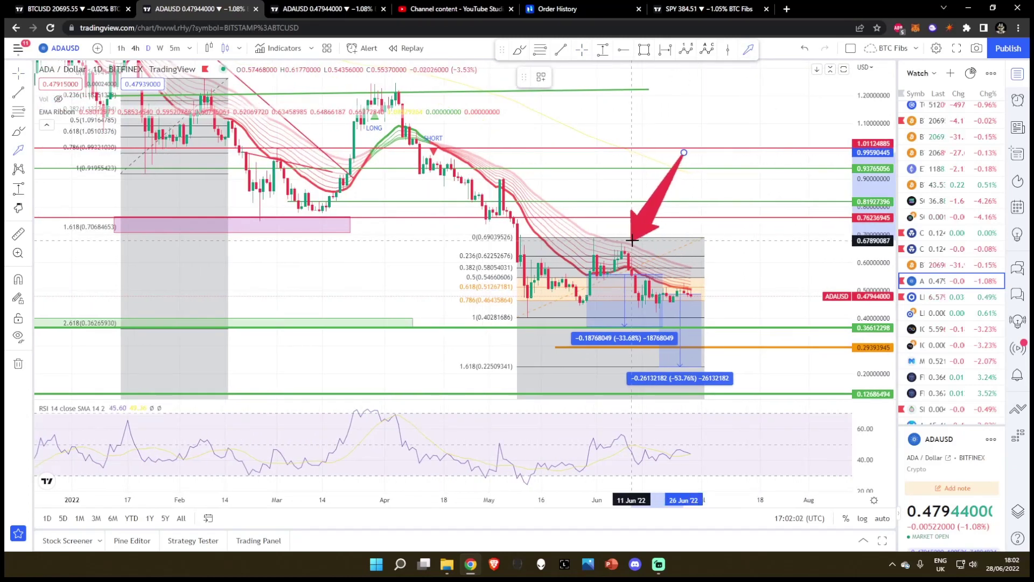
left_click(727, 50)
left_click_drag(562, 102, 505, 171)
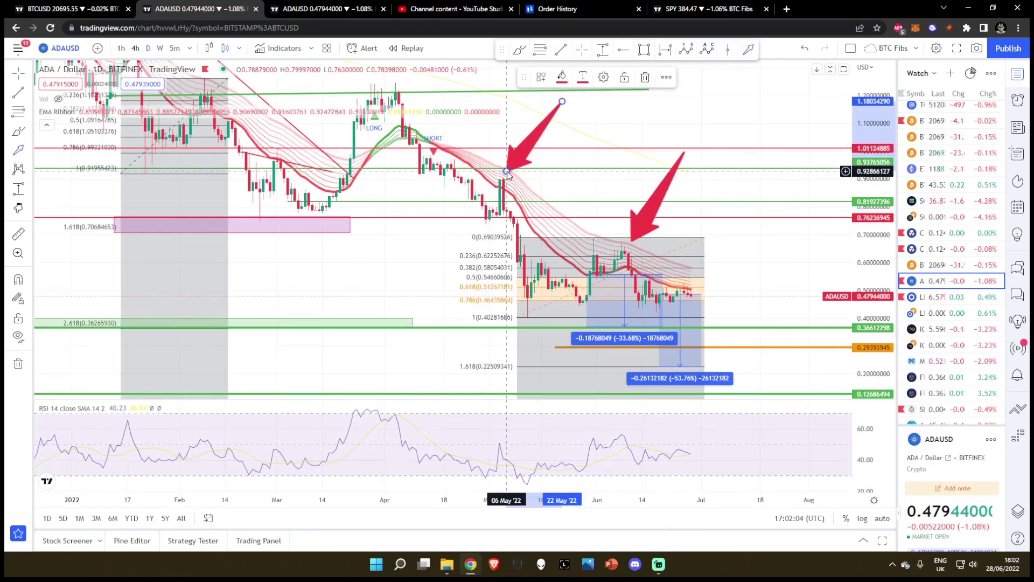
left_click_drag(664, 143, 666, 147)
left_click_drag(867, 233, 867, 255)
left_click_drag(790, 271, 757, 225)
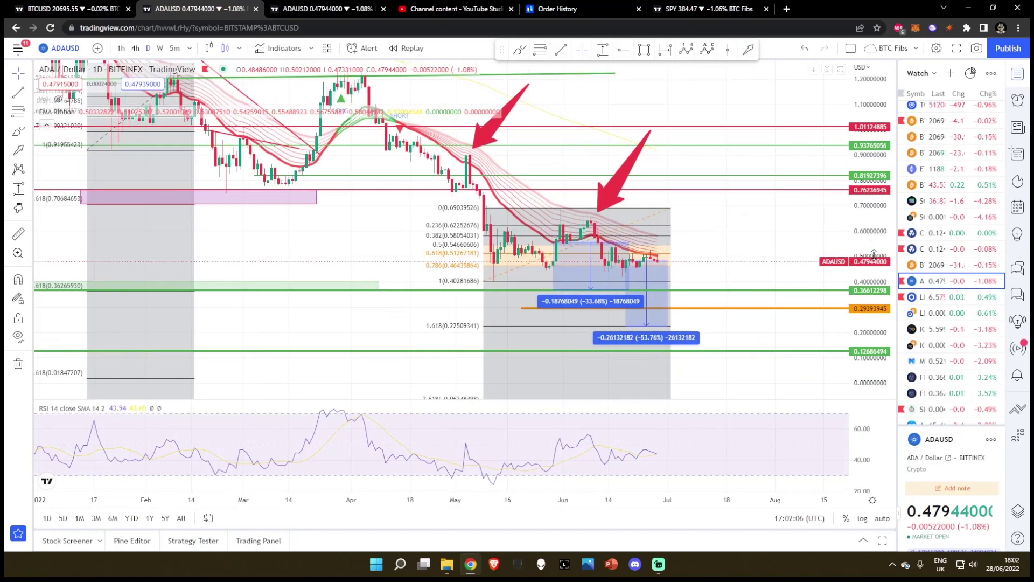
left_click_drag(867, 246, 867, 263)
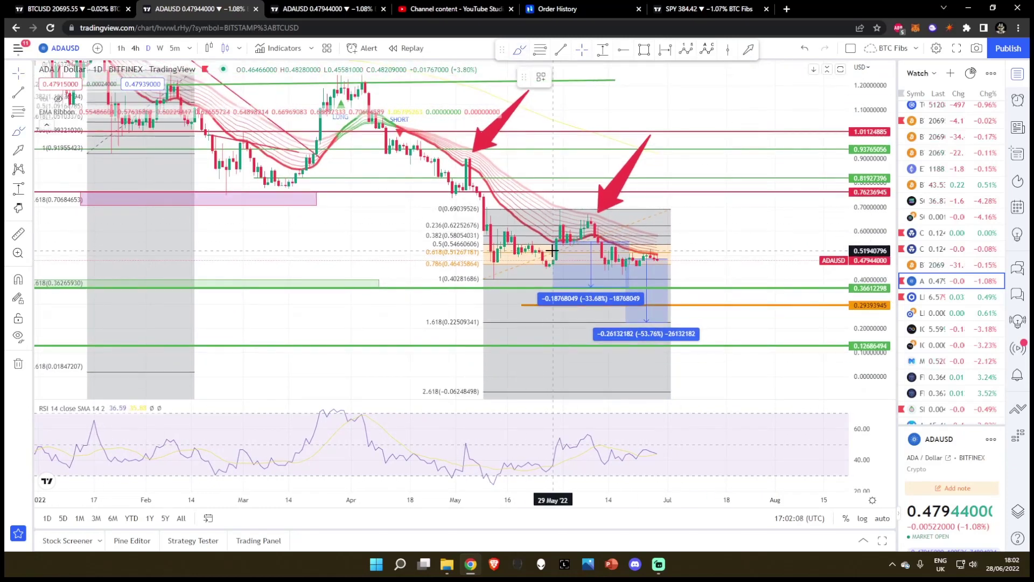
- Sketch a brush arc over the June peak, and clear both that stroke and the two red arrows
mouse_move(548, 249)
left_mouse_down()
mouse_move(564, 230)
mouse_move(612, 259)
left_mouse_up()
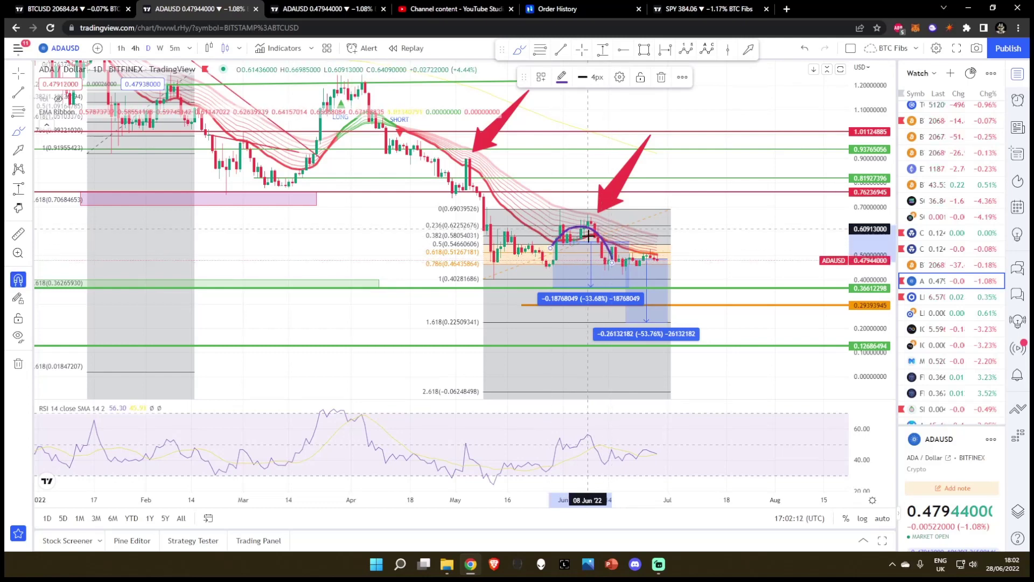
key("ctrl+z")
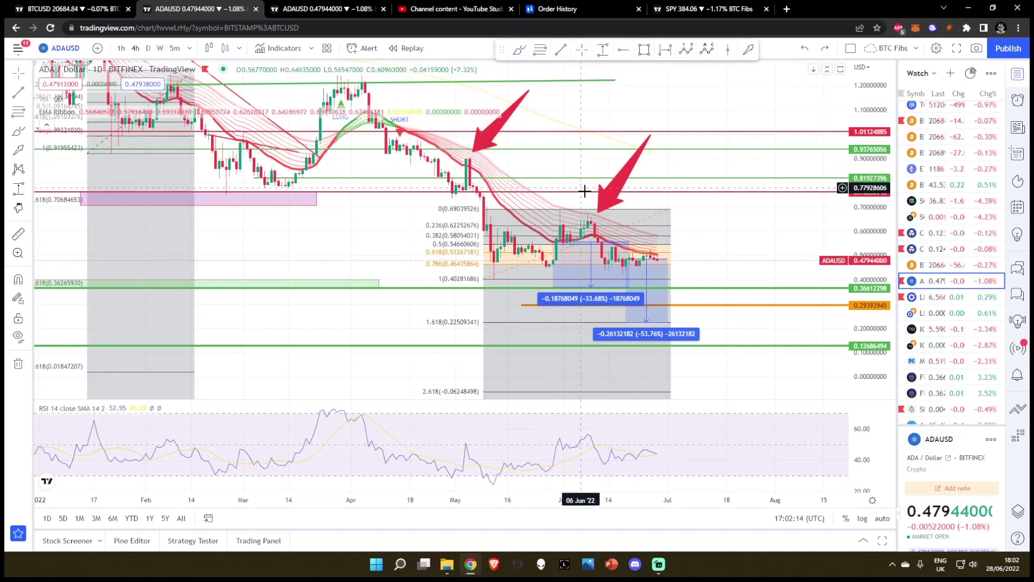
left_click(615, 199)
key("Delete")
left_click(476, 139)
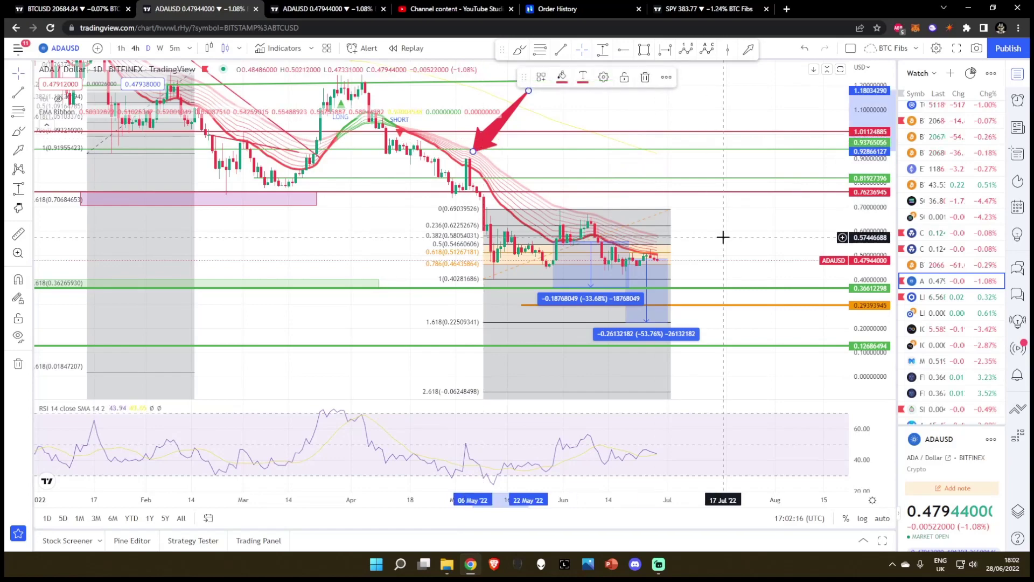
key("Delete")
- Examine the ADAUSD daily downtrend from the September 2021 high and the recent candles inside the Fibonacci retracement zone
left_click_drag(722, 235, 795, 349)
scroll(610, 127, "down", 5)
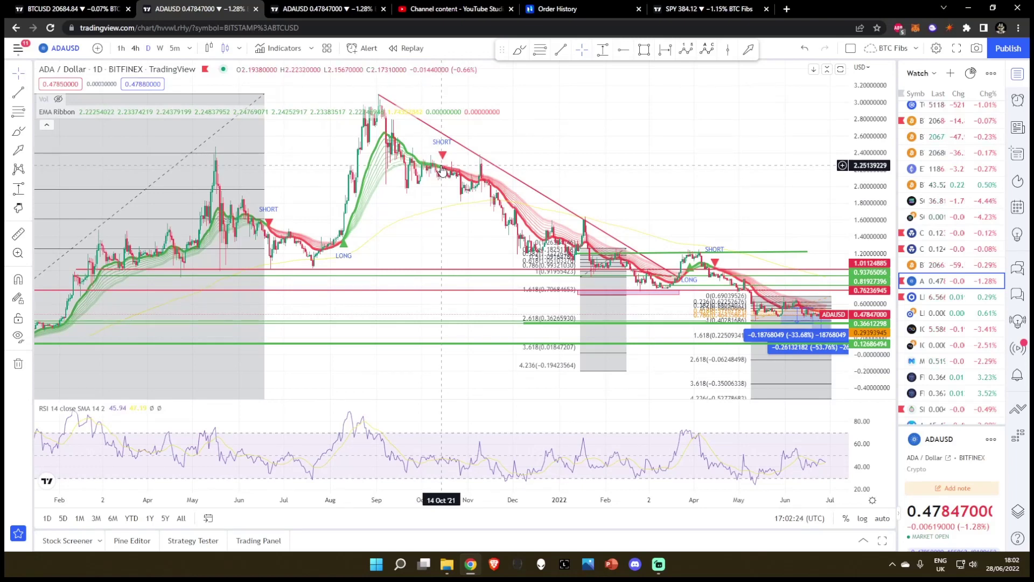
scroll(577, 104, "up", 3)
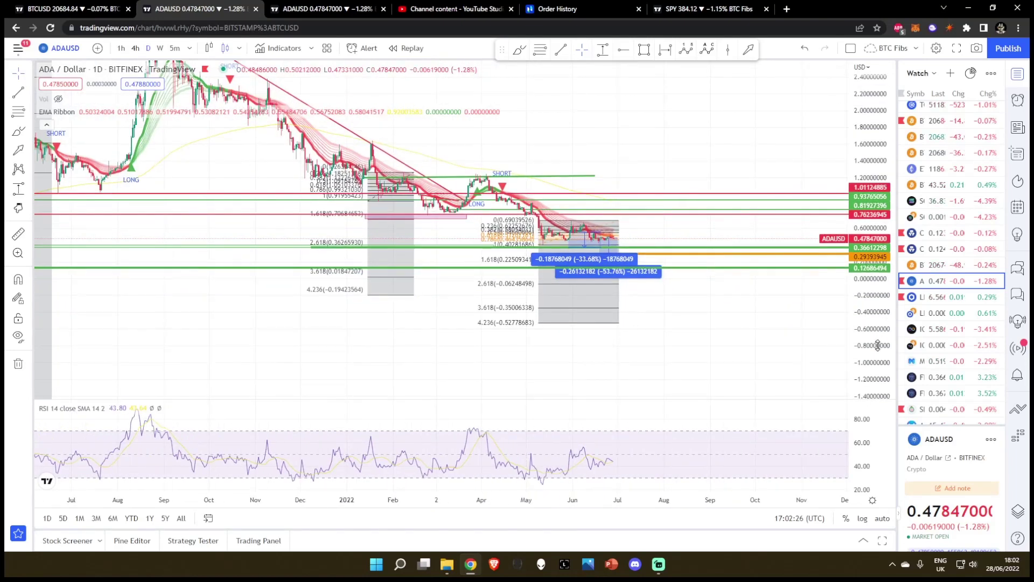
scroll(727, 238, "up", 5)
scroll(790, 267, "up", 3)
left_click_drag(753, 295, 830, 251)
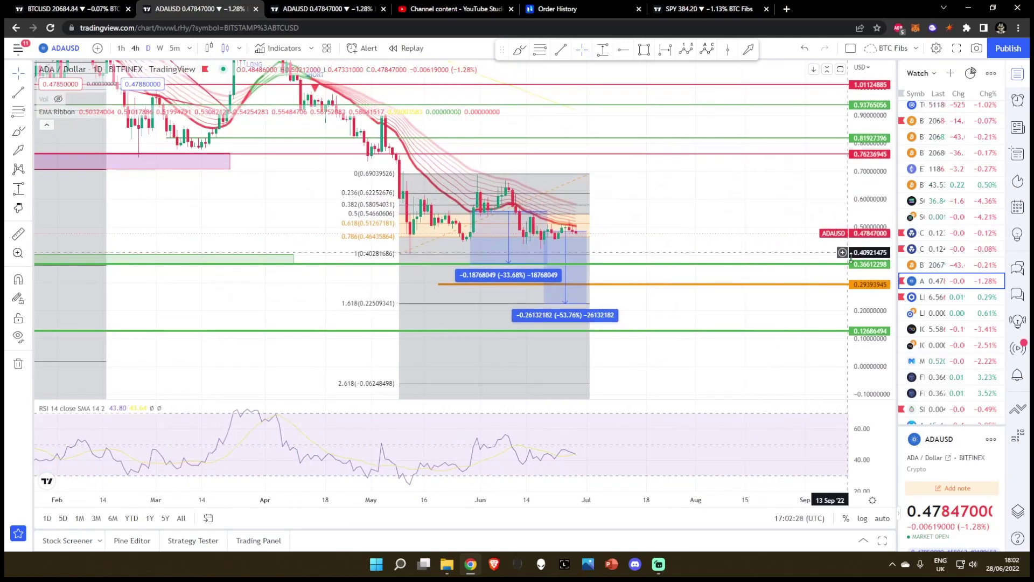
left_click_drag(868, 307, 868, 254)
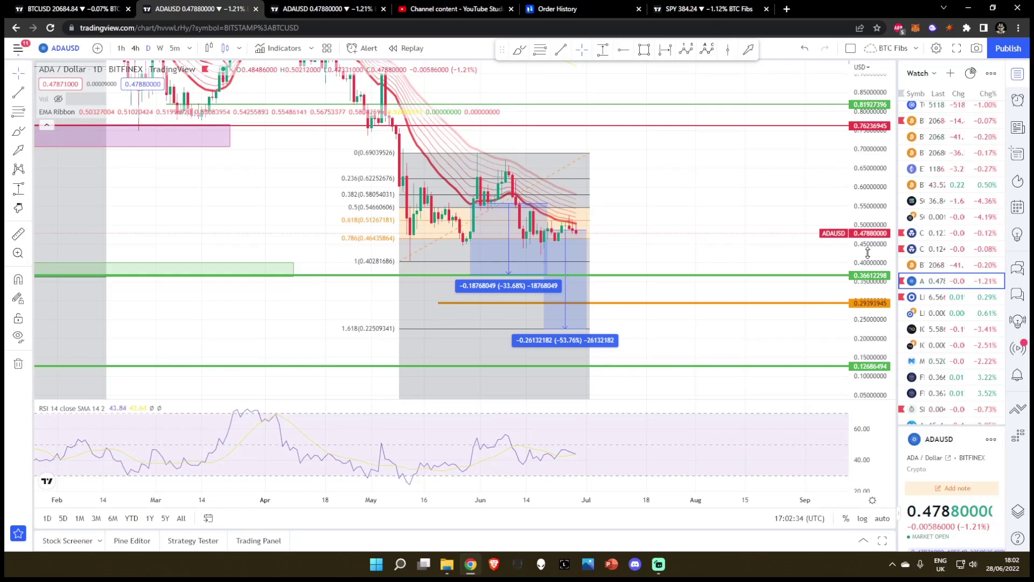
scroll(714, 237, "up", 5)
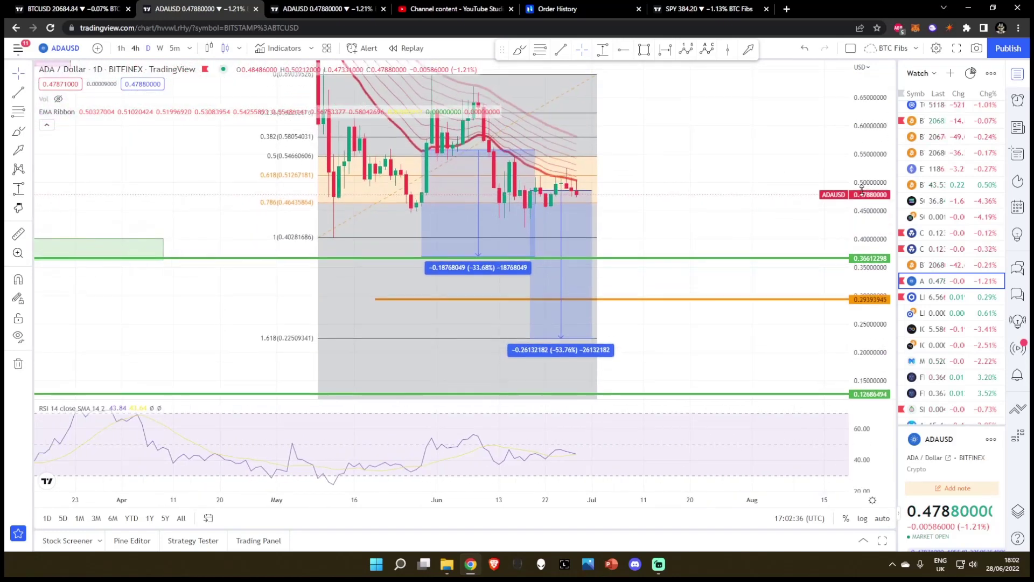
left_click(348, 11)
left_click(227, 5)
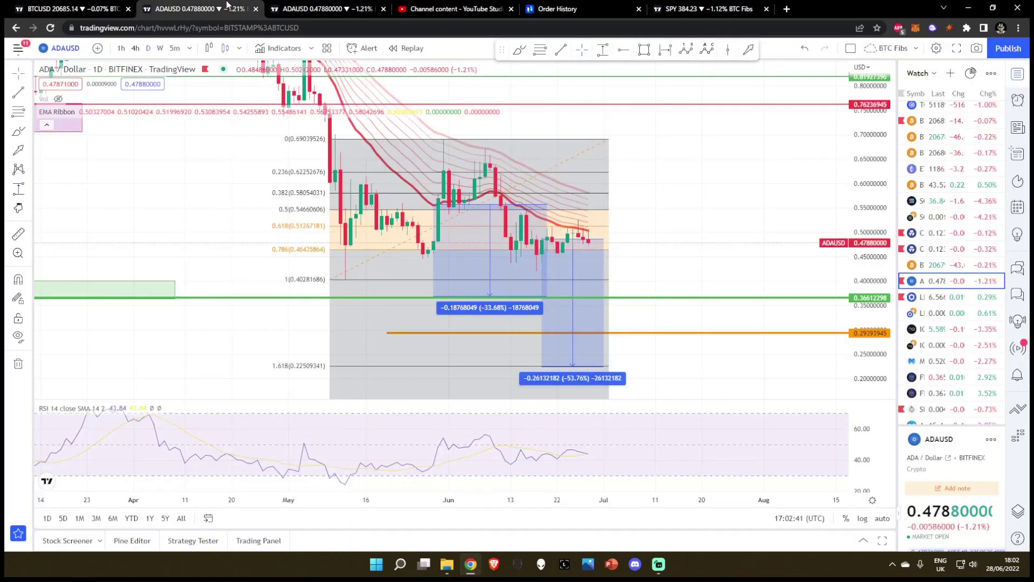
mouse_move(874, 189)
left_mouse_down()
mouse_move(876, 207)
mouse_move(877, 183)
left_mouse_up()
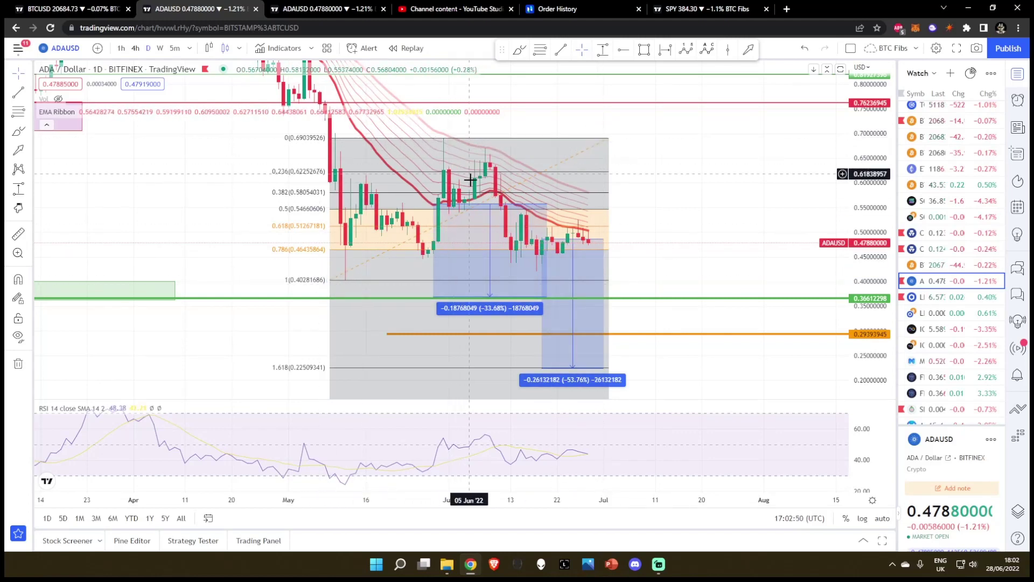
- Circle the 0.5 and 0.618 Fibonacci labels with the brush, and undo the brush marks
left_click(519, 50)
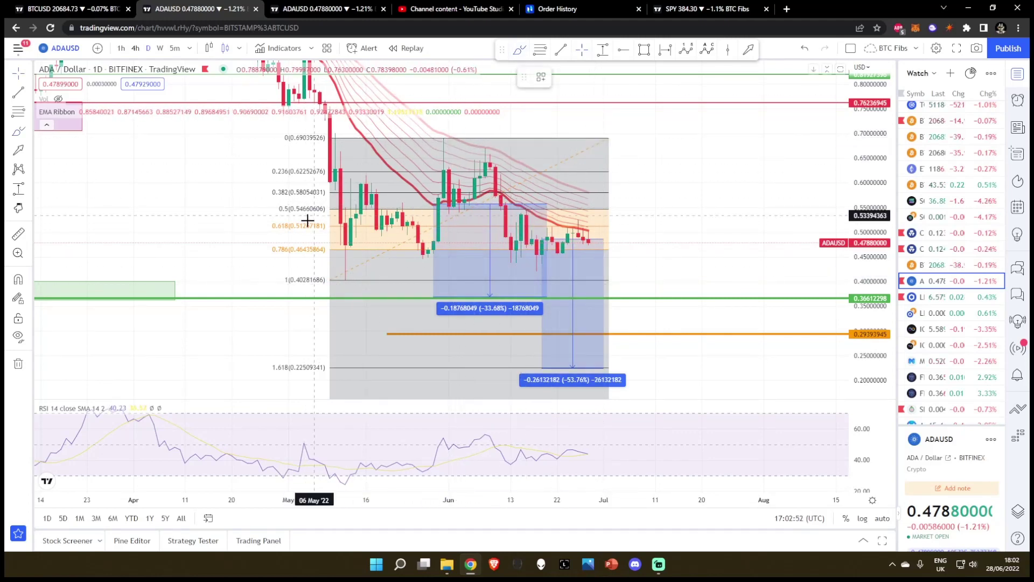
left_click_drag(307, 216, 335, 200)
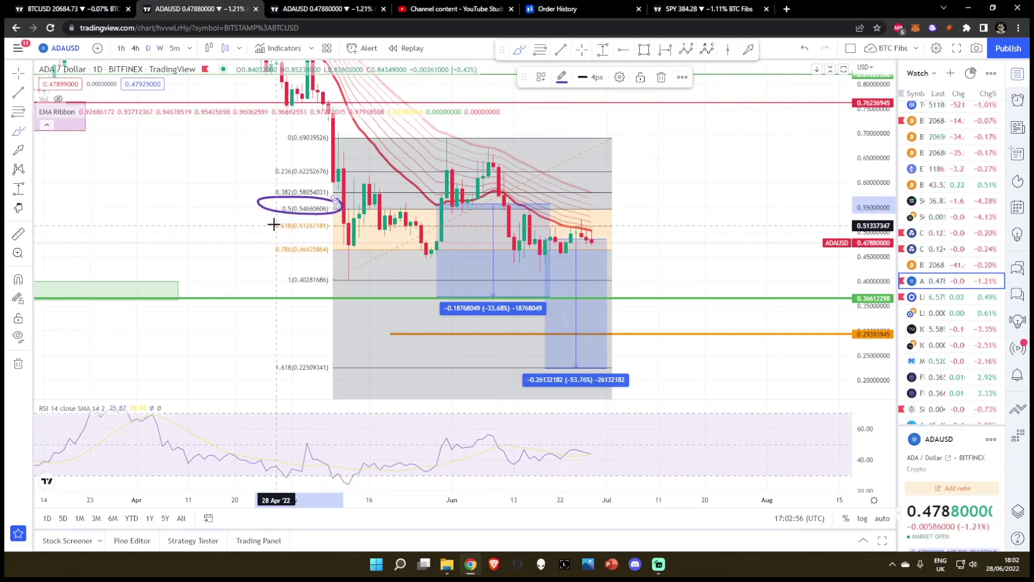
left_click_drag(235, 224, 333, 220)
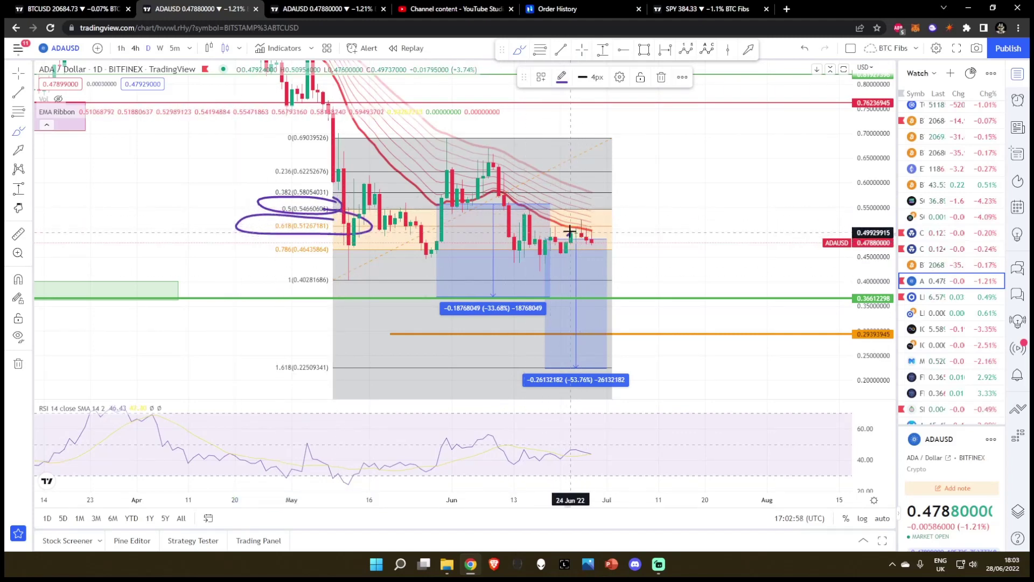
left_click_drag(567, 237, 600, 241)
key("ctrl+z")
key("ctrl+z")
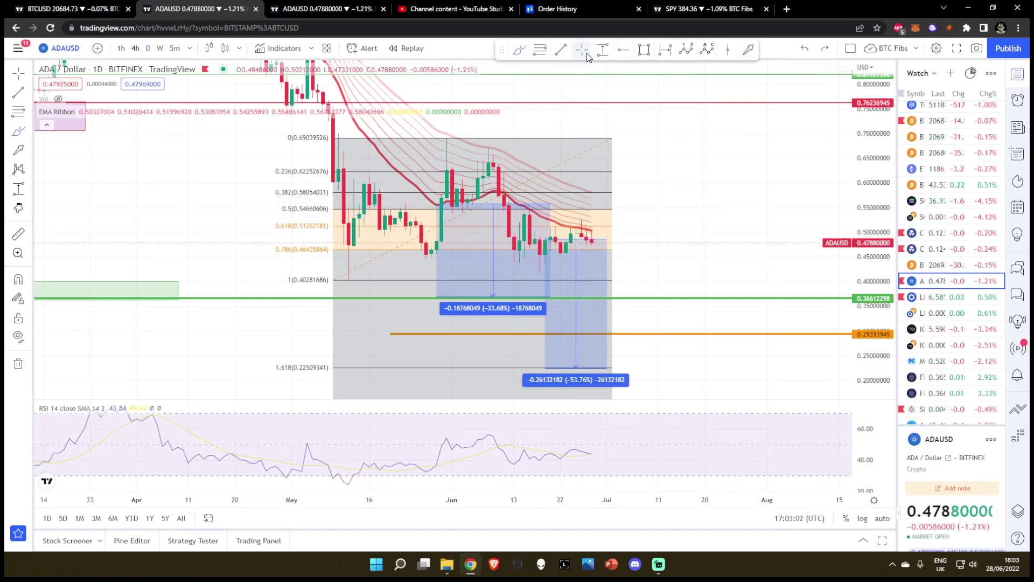
- Trace the May and June price peaks with brush arcs, and remove the June strokes
left_click_drag(878, 186, 882, 204)
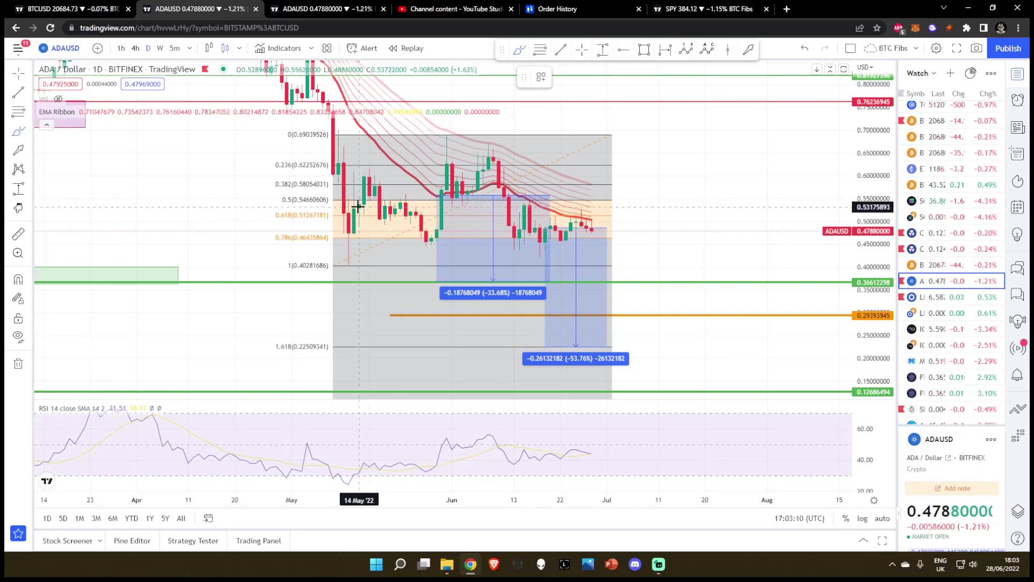
mouse_move(357, 207)
left_mouse_down()
mouse_move(364, 174)
mouse_move(377, 179)
mouse_move(386, 214)
mouse_move(409, 201)
mouse_move(427, 231)
mouse_move(448, 157)
mouse_move(457, 189)
mouse_move(473, 184)
left_mouse_up()
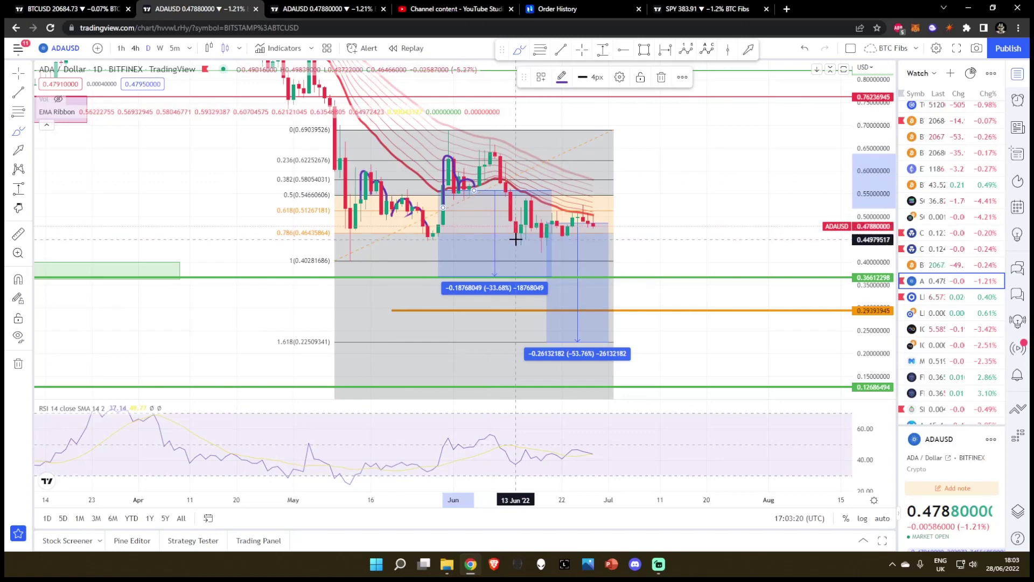
mouse_move(516, 240)
left_mouse_down()
mouse_move(529, 205)
mouse_move(548, 237)
mouse_move(569, 230)
left_mouse_up()
key("ctrl+z")
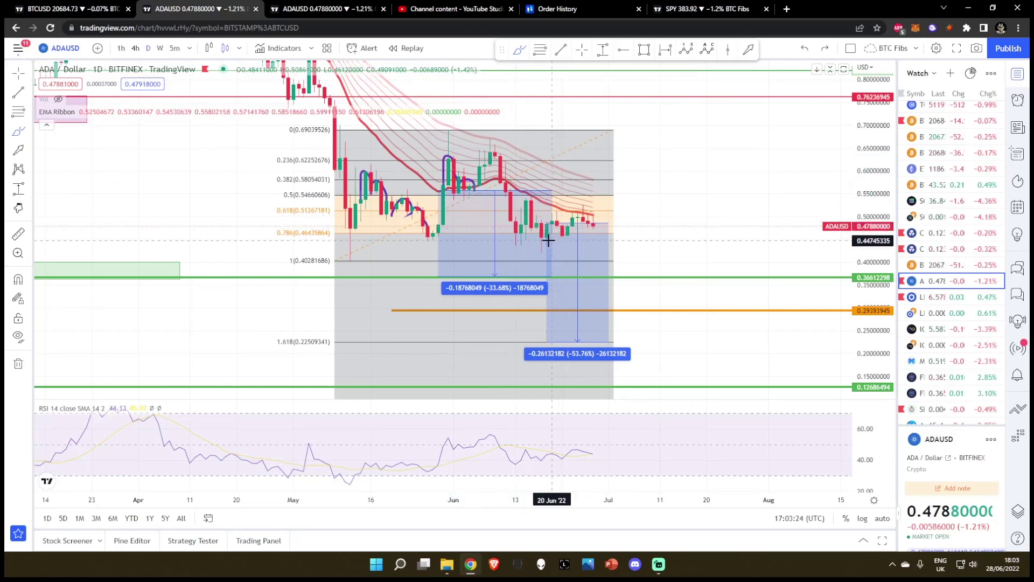
key("ctrl+z")
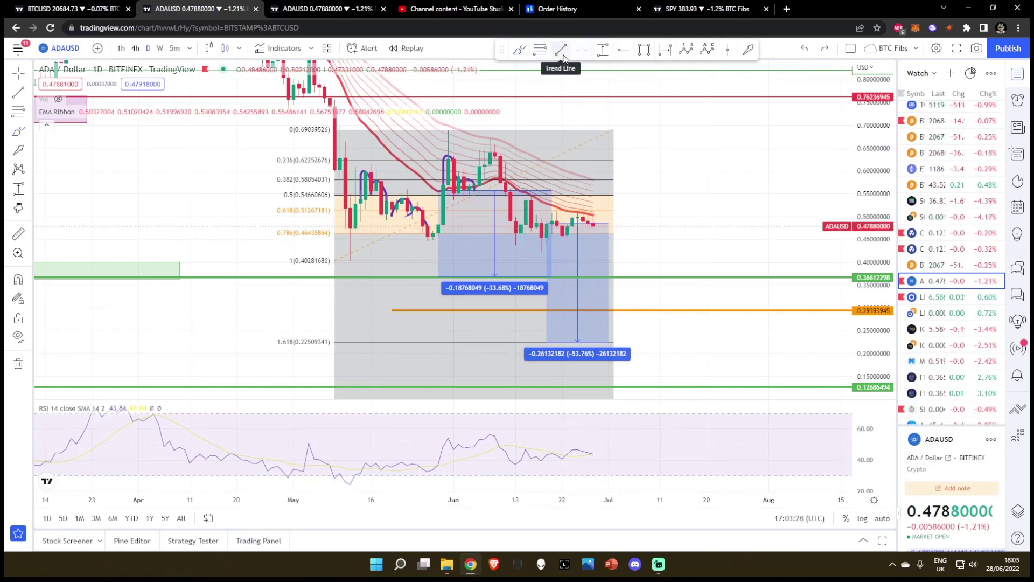
left_click(445, 168)
key("Delete")
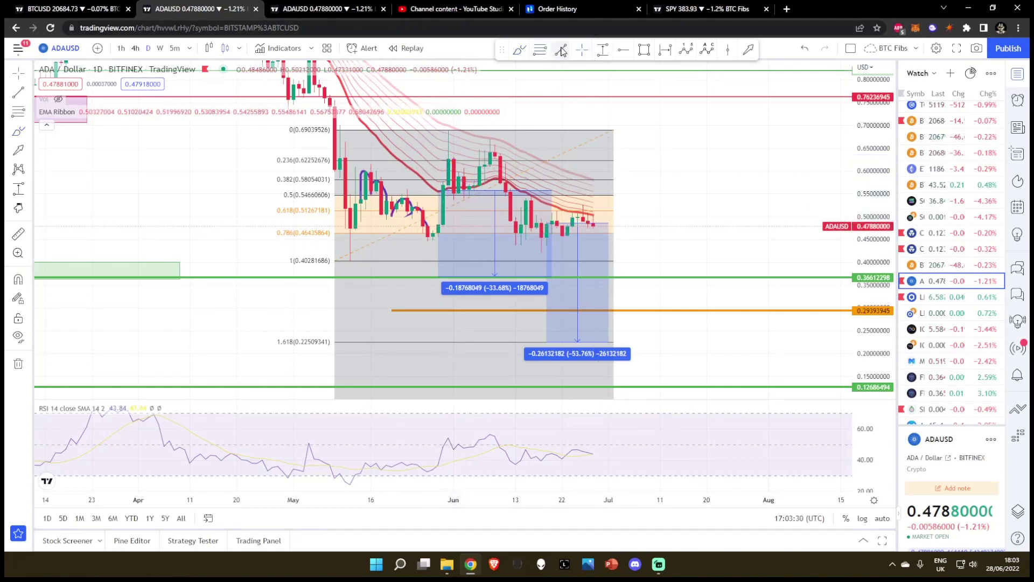
left_click(561, 50)
left_click(516, 232)
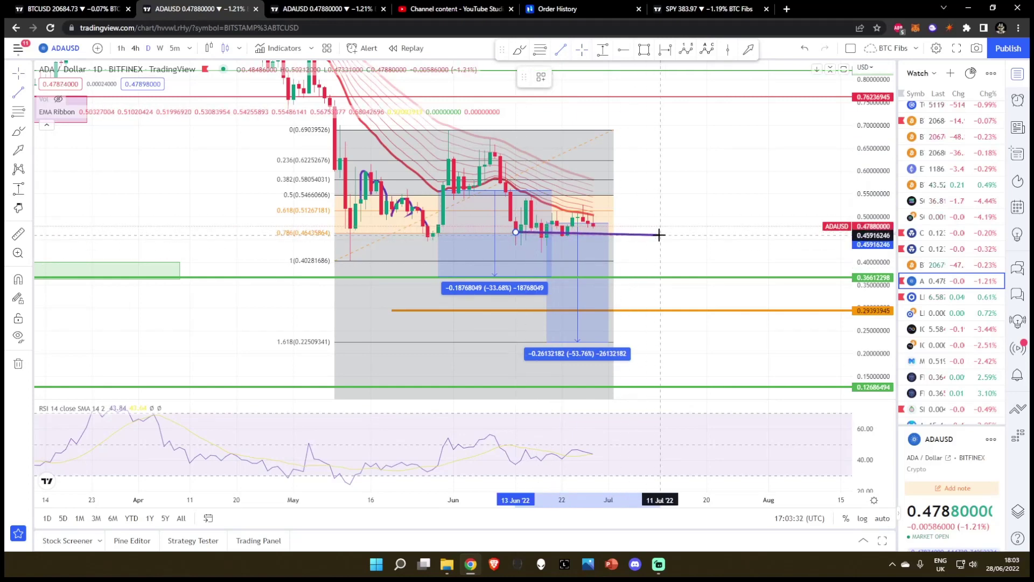
key("Escape")
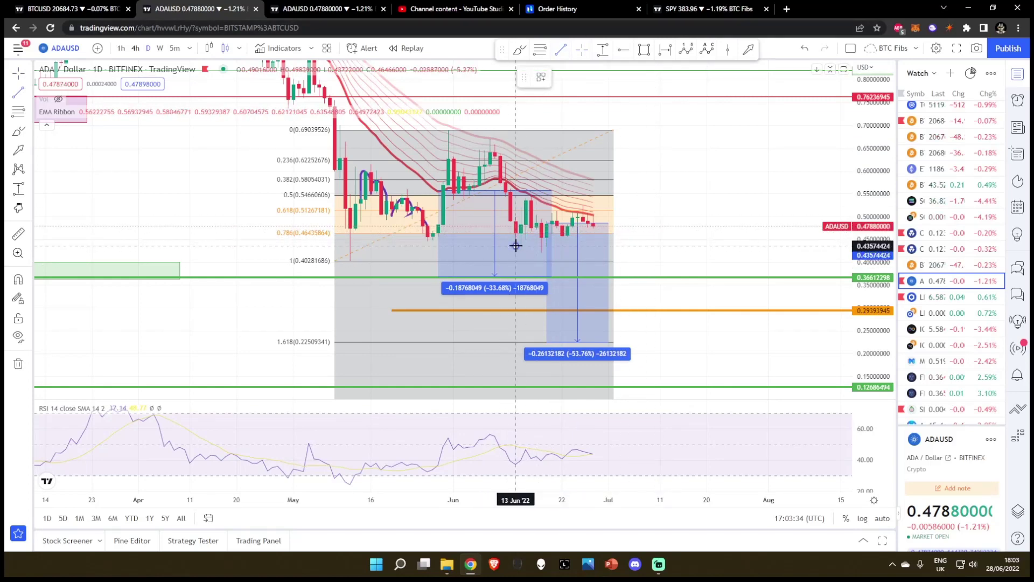
- Place a horizontal ray from 10 May '22 at about 0.4638, colour it orange and adjust its line thickness
left_click(338, 232)
left_click(562, 79)
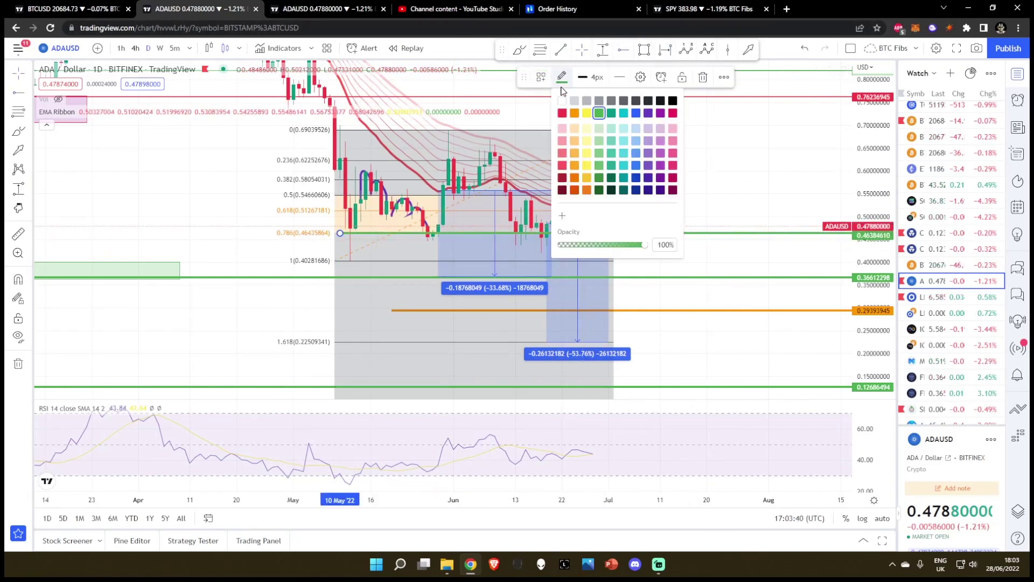
left_click(576, 114)
left_click(595, 77)
left_click(595, 134)
left_click_drag(700, 178, 707, 180)
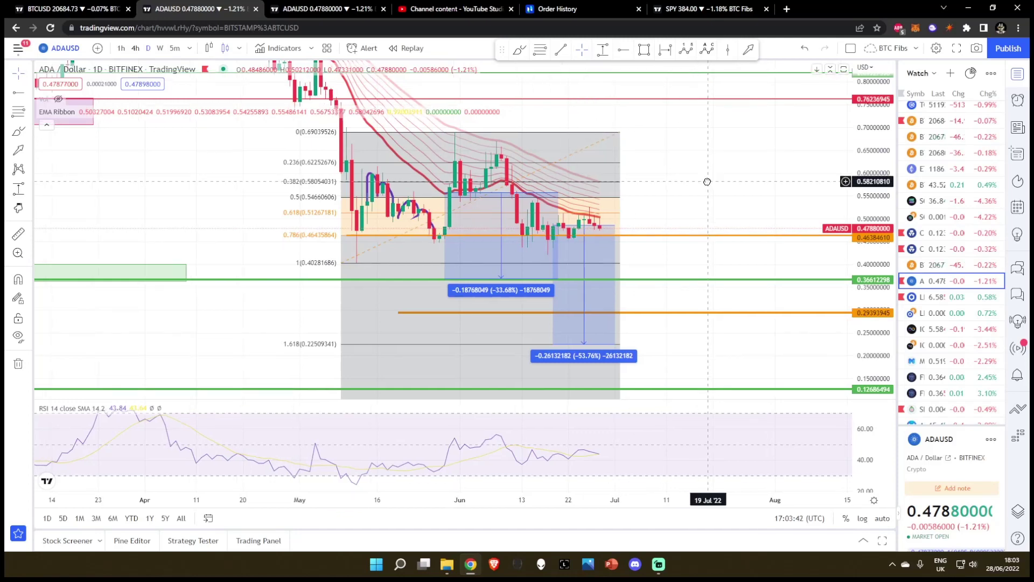
- Delete the remaining brush arcs over the May candles
left_click(376, 178)
key("Delete")
left_click(406, 210)
key("Delete")
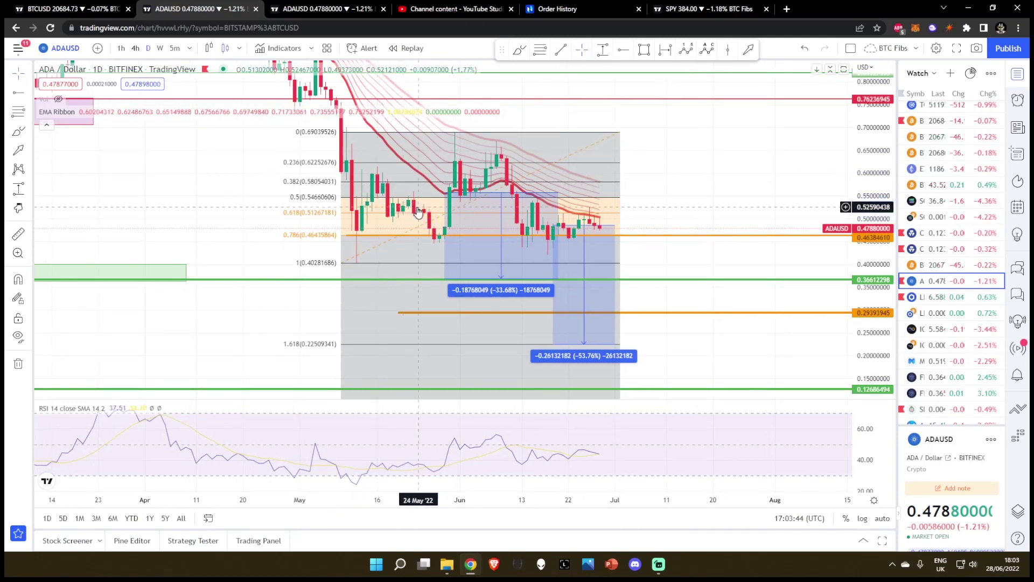
left_click_drag(873, 264, 873, 173)
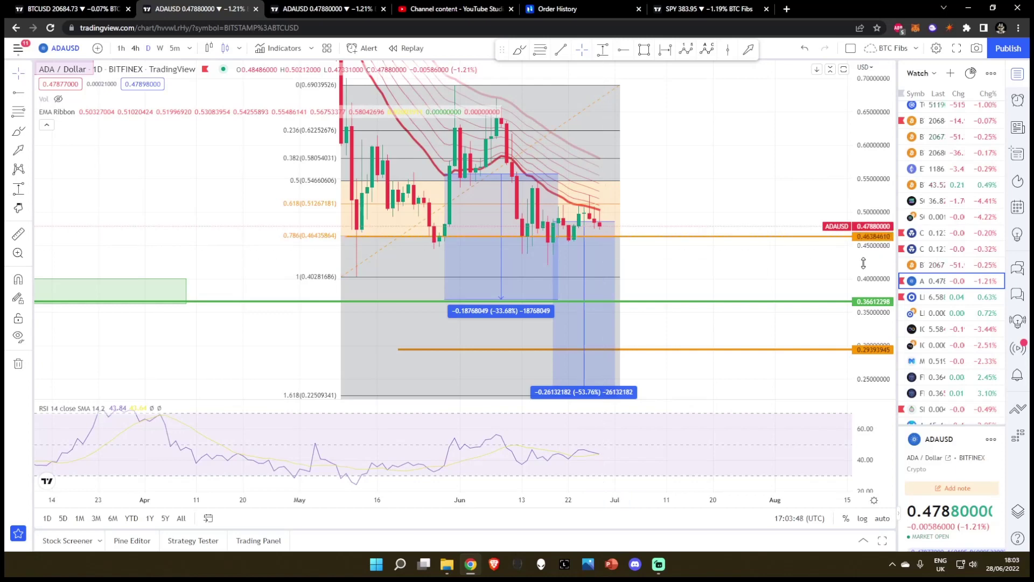
left_click_drag(884, 187, 868, 284)
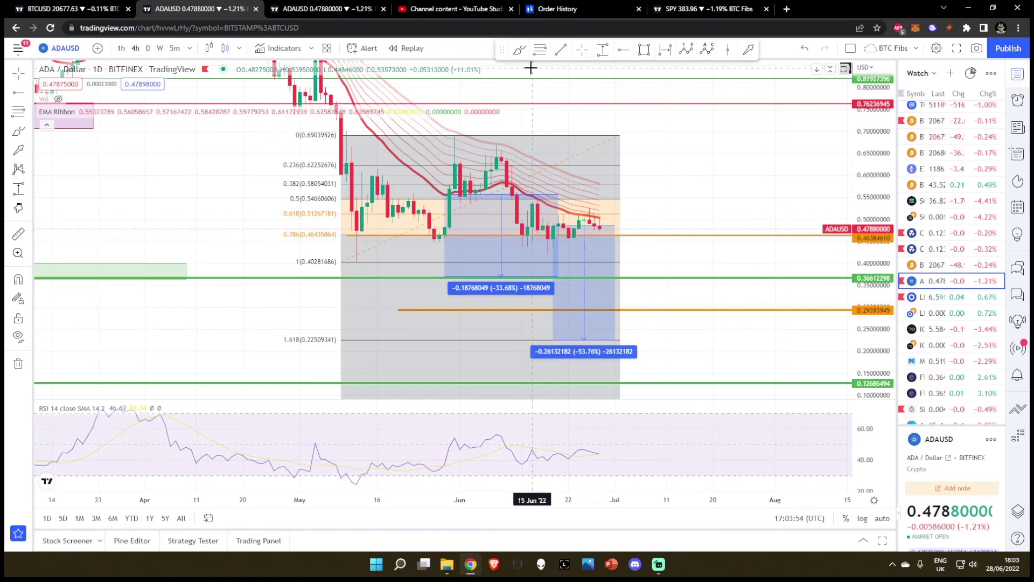
- Trace the June swings above the orange line with the brush, and switch to the 4h interval, removing the stroke
left_click(562, 53)
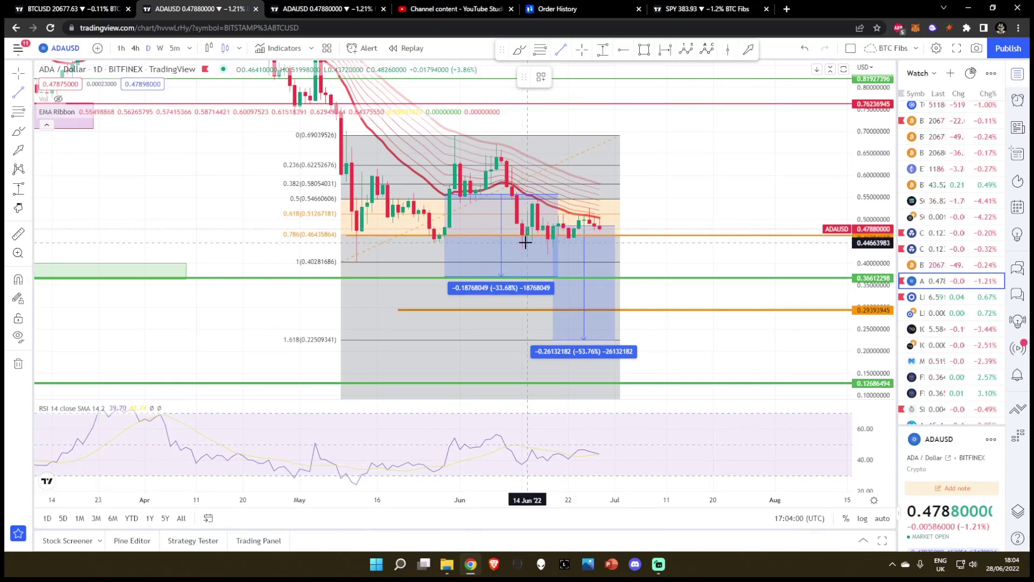
left_click(136, 48)
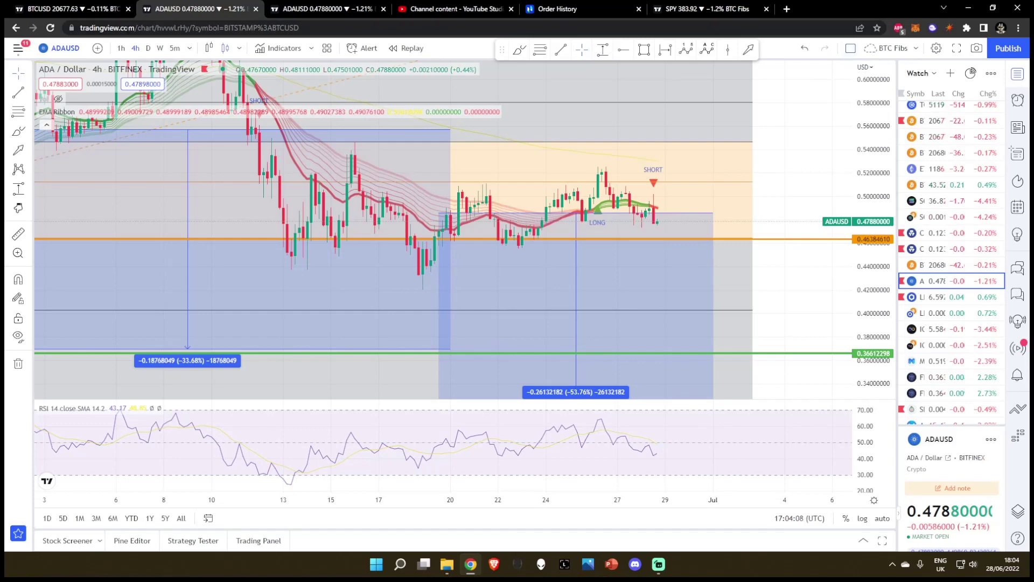
left_click(148, 48)
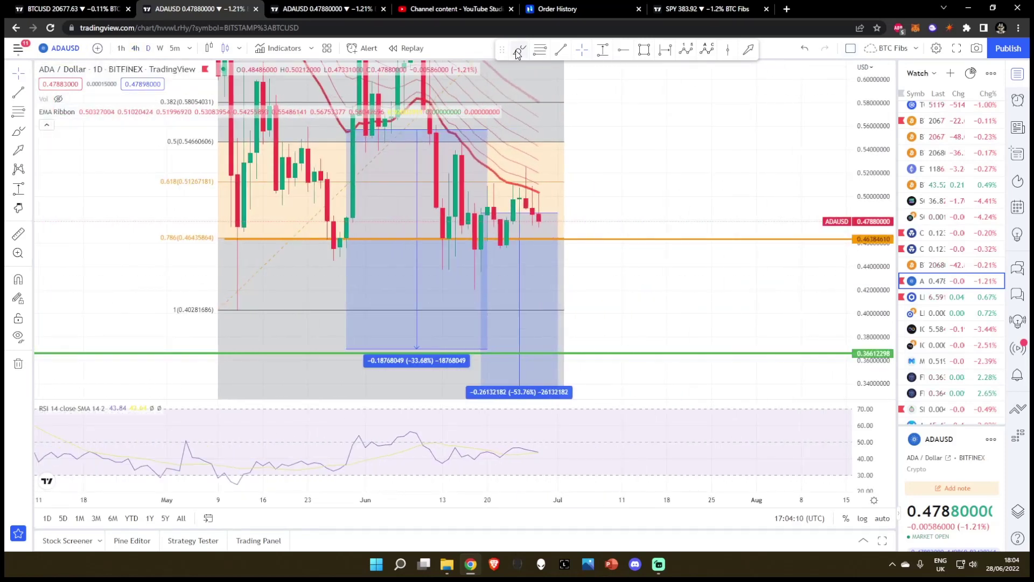
mouse_move(443, 237)
left_mouse_down()
mouse_move(448, 201)
mouse_move(472, 226)
mouse_move(489, 204)
mouse_move(506, 253)
left_mouse_up()
left_click(135, 49)
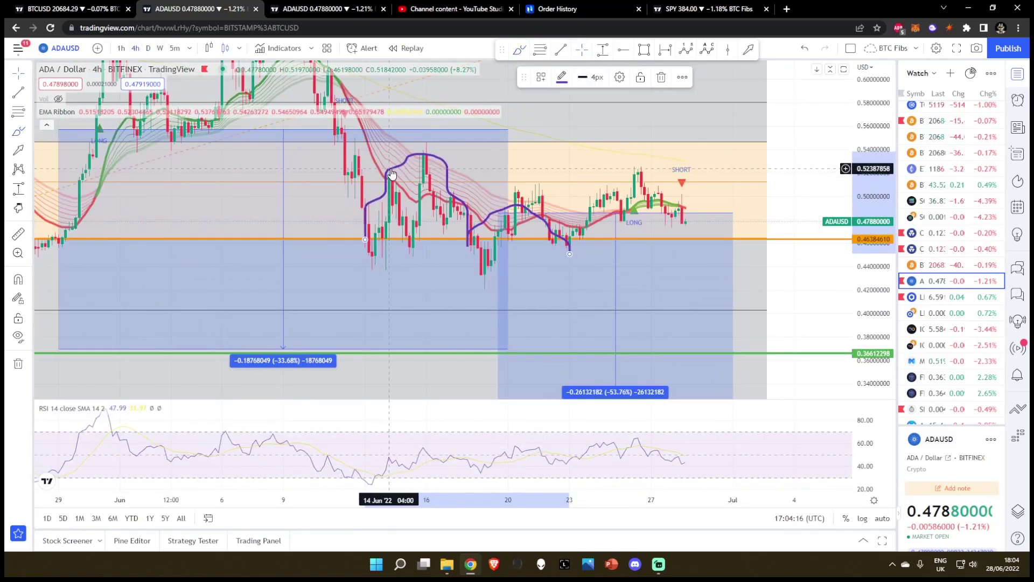
key("Delete")
- Try a price range measurement below the June candles, and delete it
left_click(602, 52)
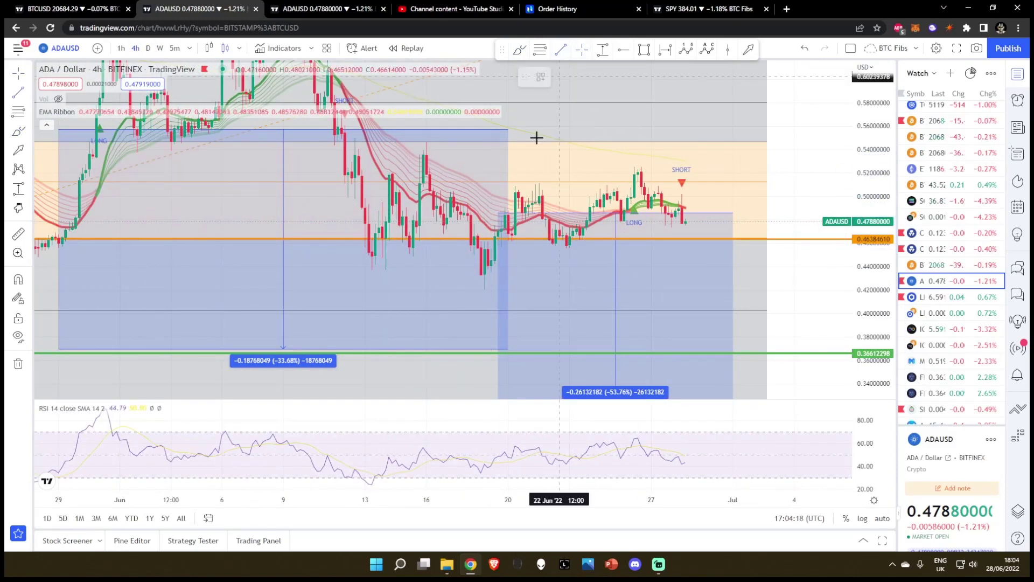
left_click(591, 286)
key("Delete")
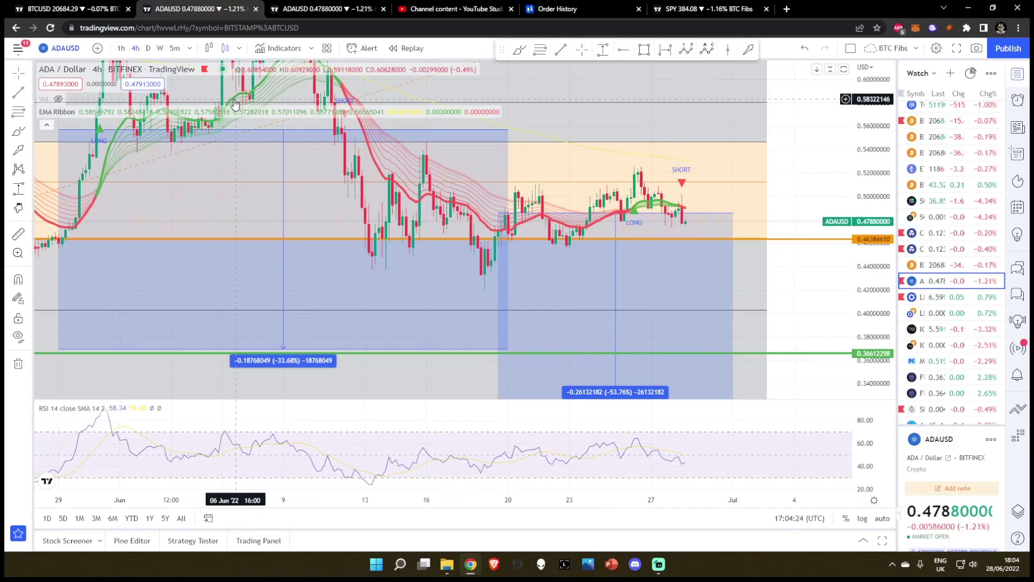
- Switch the ADAUSD chart to the 1D interval and examine the candles around the May-June Fibonacci retracement
left_click(147, 49)
scroll(682, 275, "up", 6)
left_click_drag(867, 181, 867, 222)
left_click_drag(716, 162, 725, 215)
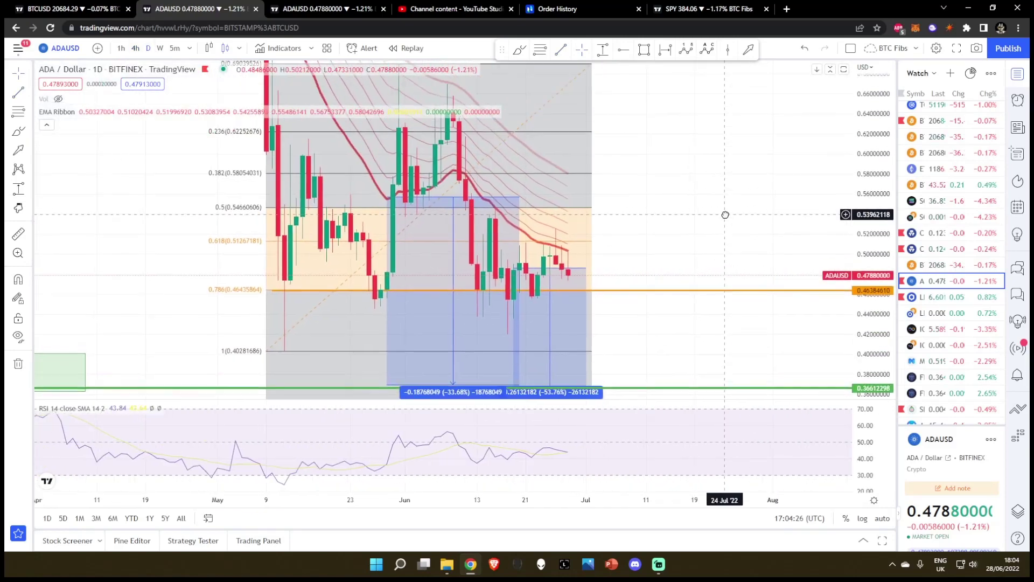
- Examine the long-term support levels on the 1W interval, and return to the 1D interval around the lower orange ray
scroll(792, 346, "down", 5)
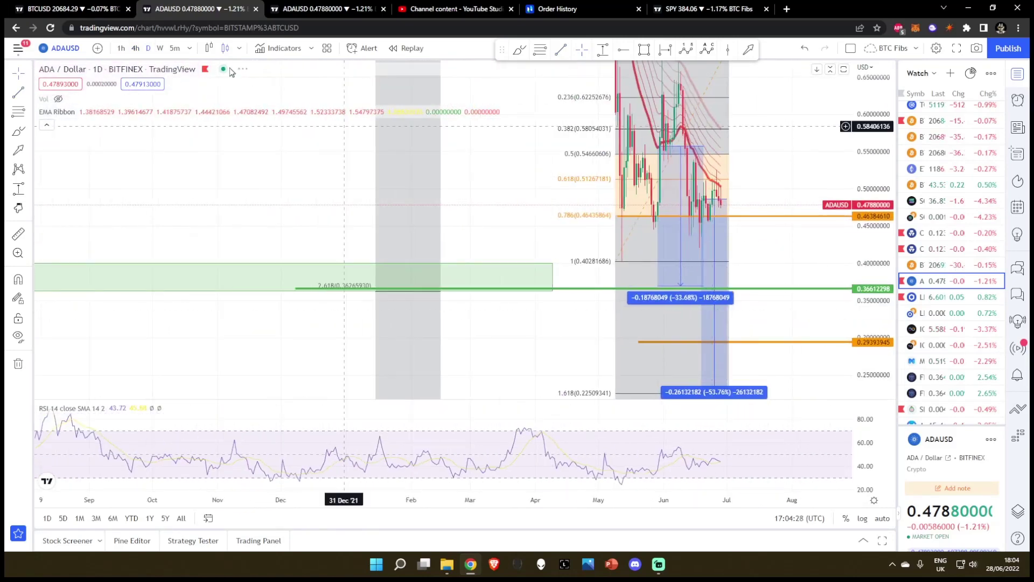
left_click(160, 50)
left_click_drag(868, 164, 871, 354)
scroll(668, 317, "up", 7)
left_click_drag(670, 266, 768, 295)
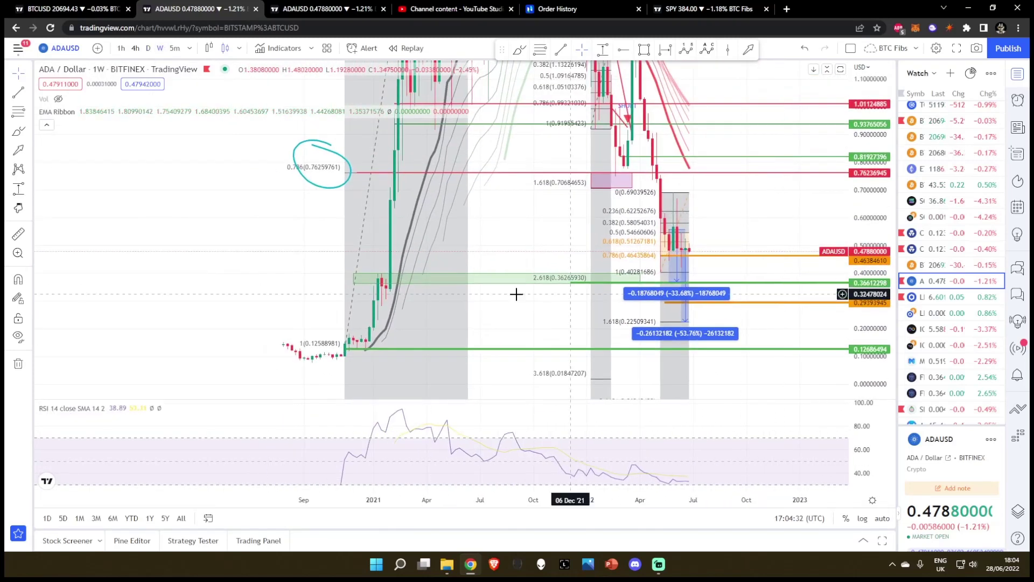
left_click(167, 75)
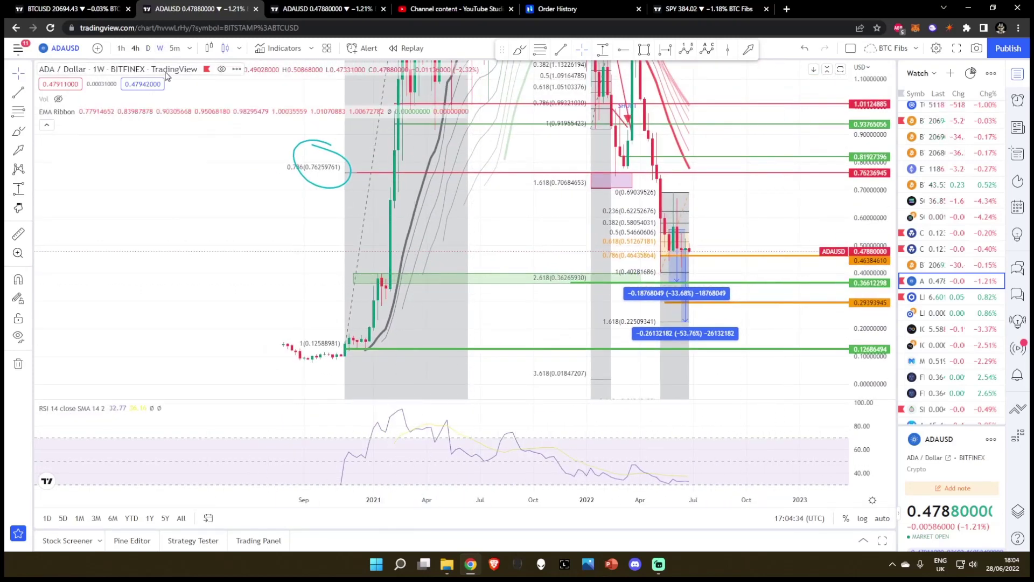
left_click(148, 47)
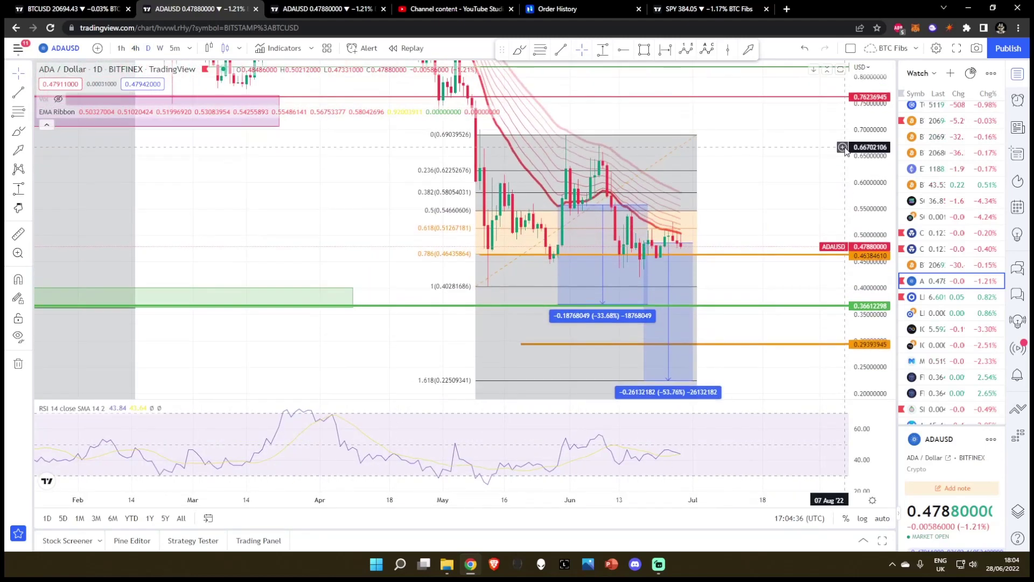
scroll(842, 147, "up", 4)
left_click_drag(765, 195, 776, 160)
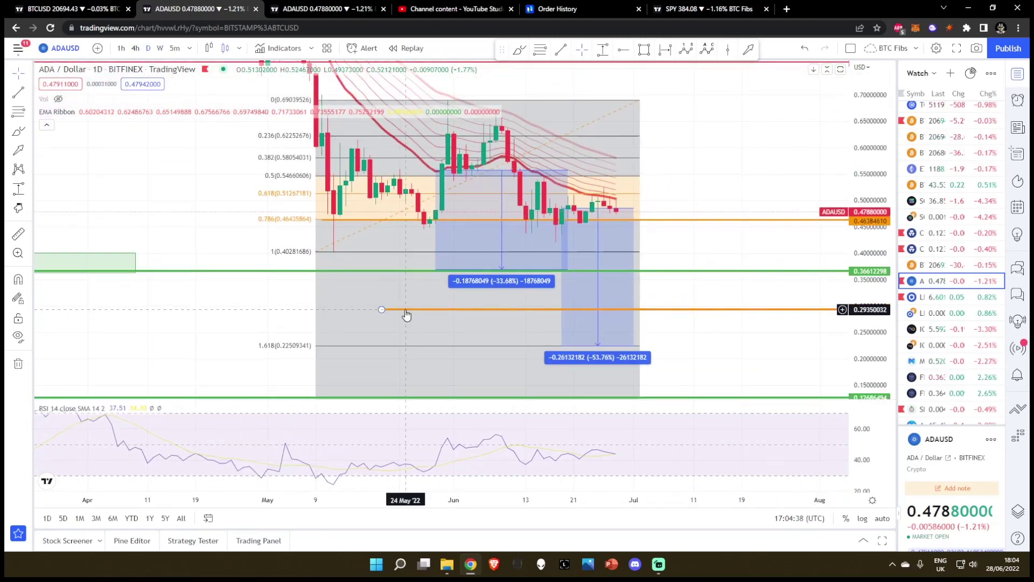
left_click_drag(406, 315, 427, 374)
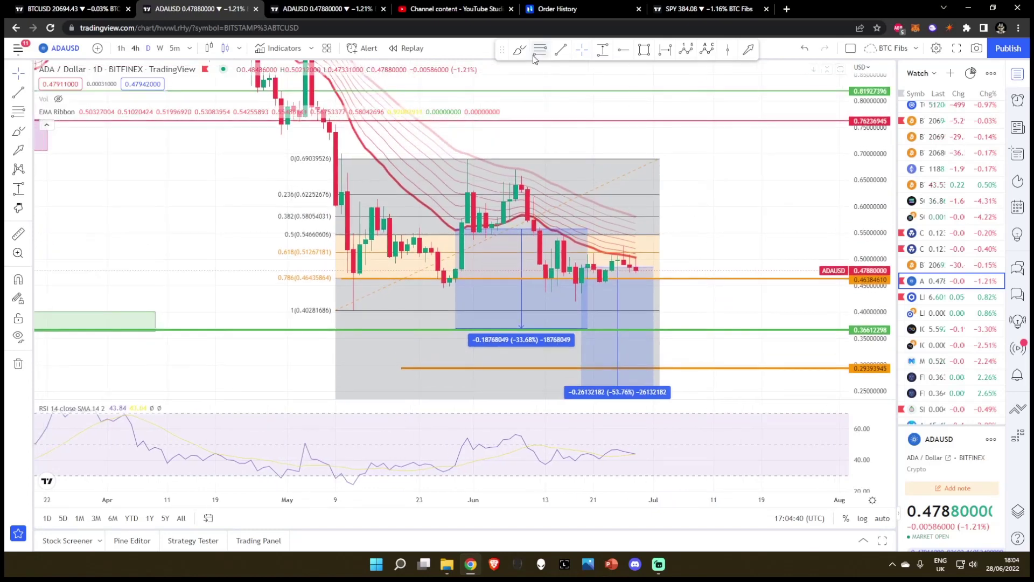
- Draw a trial Fibonacci retracement from about 0.4464 in late May up to about 0.6903 on 22 Jun '22, and delete it
left_click(424, 287)
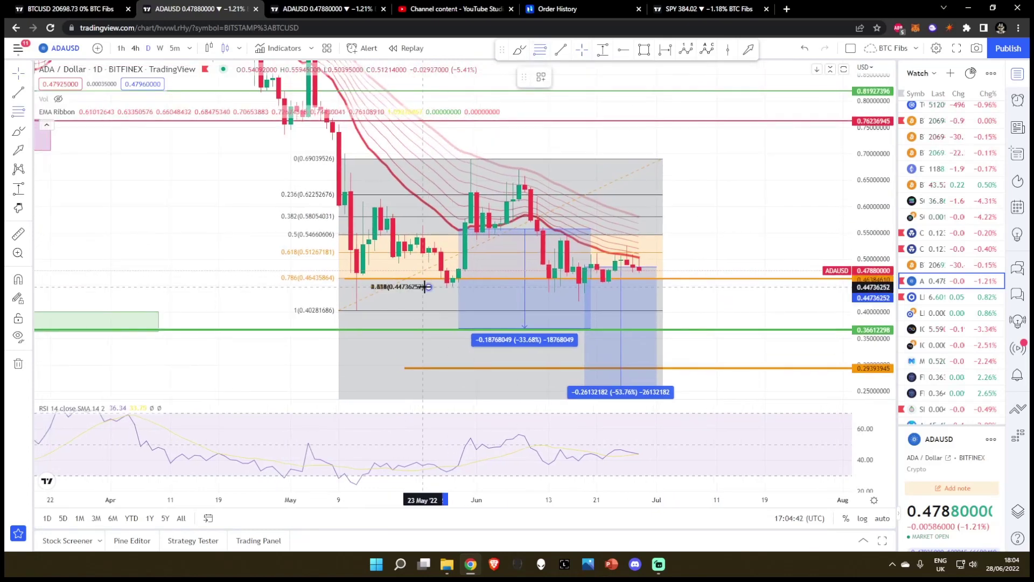
left_click(603, 158)
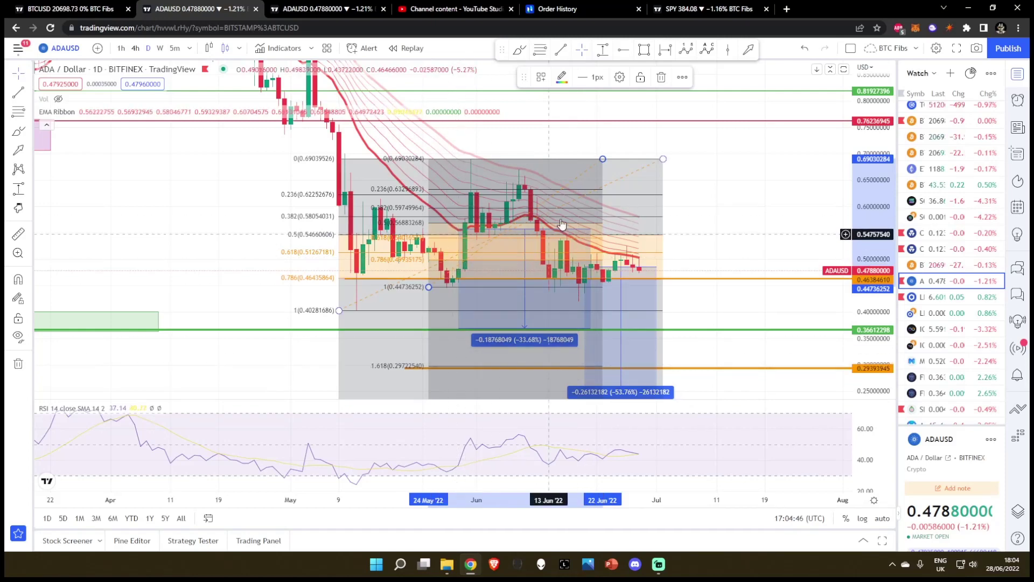
left_click_drag(428, 288, 423, 287)
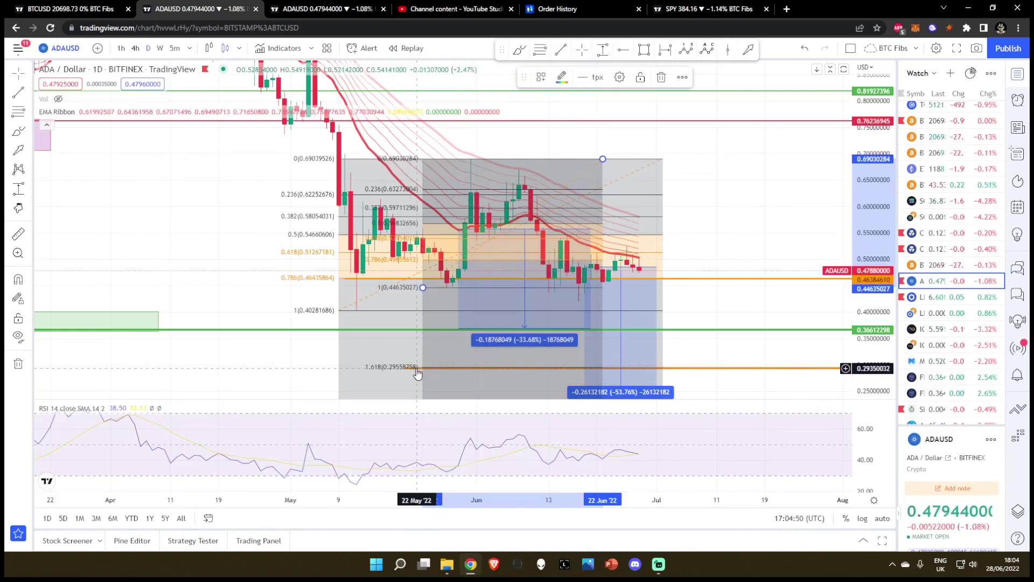
key("Delete")
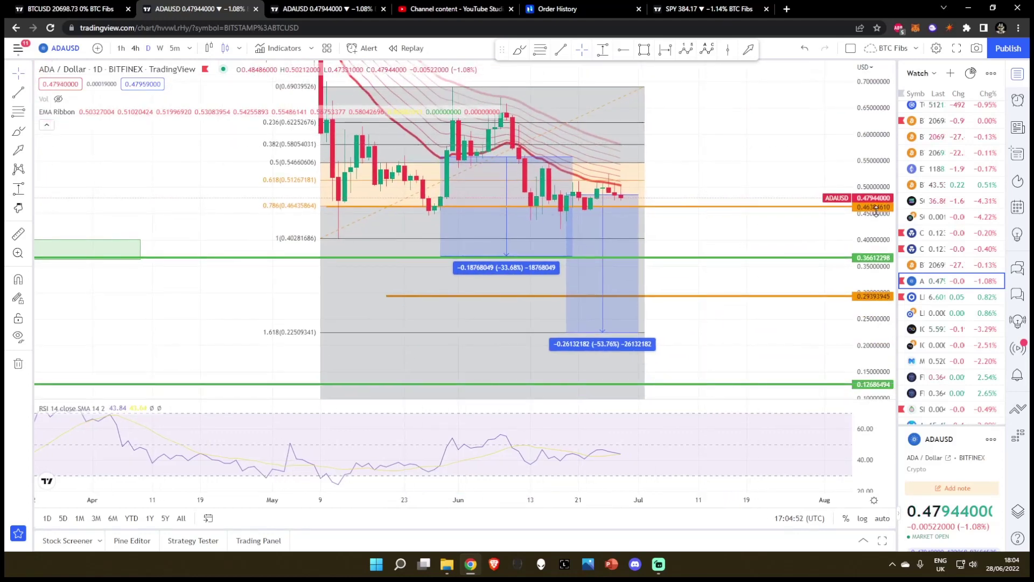
- Place an orange horizontal ray at the 1.618 Fibonacci level, starting on 08 May '22 at about 0.2249
left_click_drag(876, 210, 873, 228)
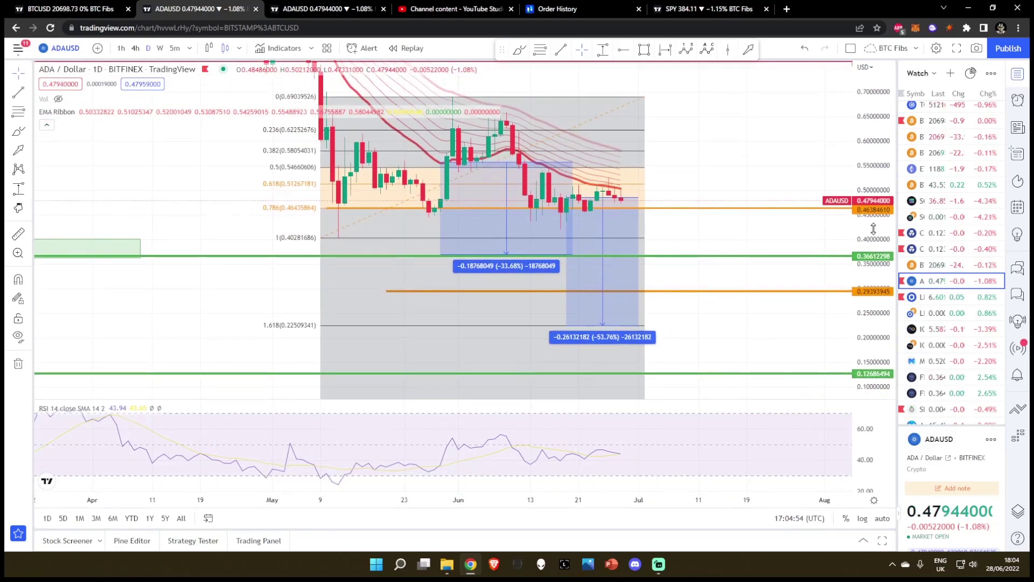
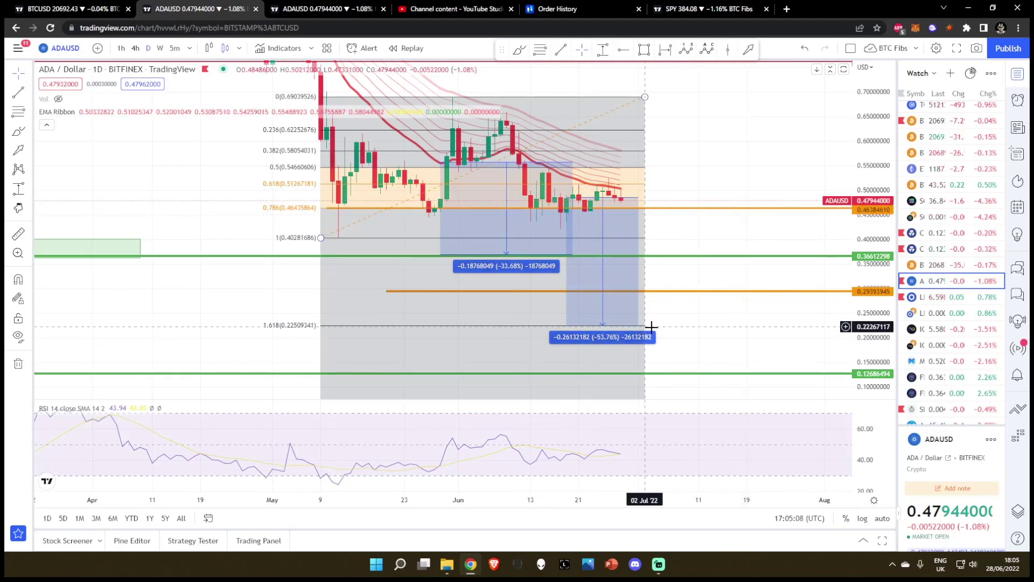
left_click_drag(651, 327, 633, 315)
left_click_drag(856, 269, 857, 327)
left_click(623, 50)
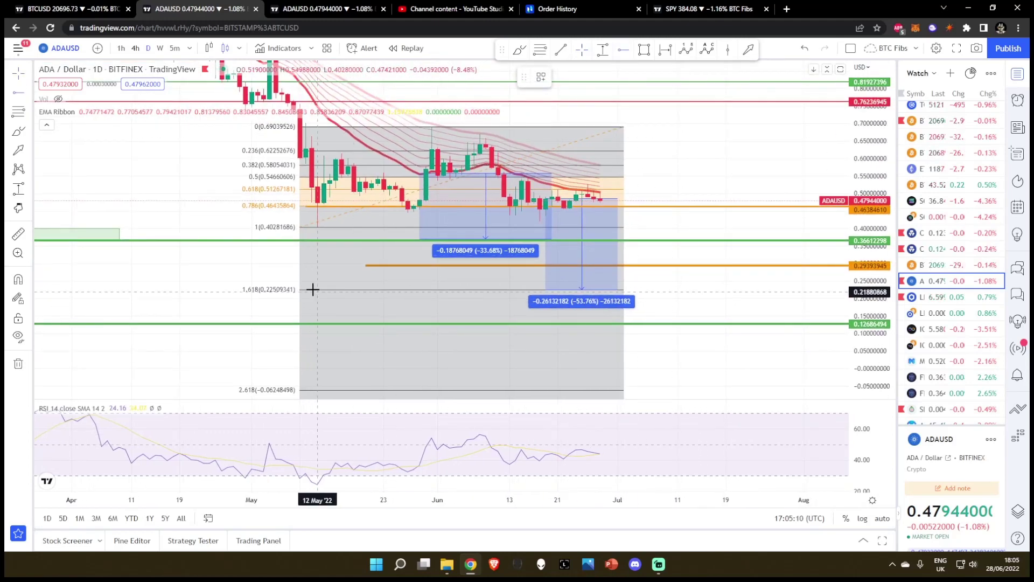
key("alt+j")
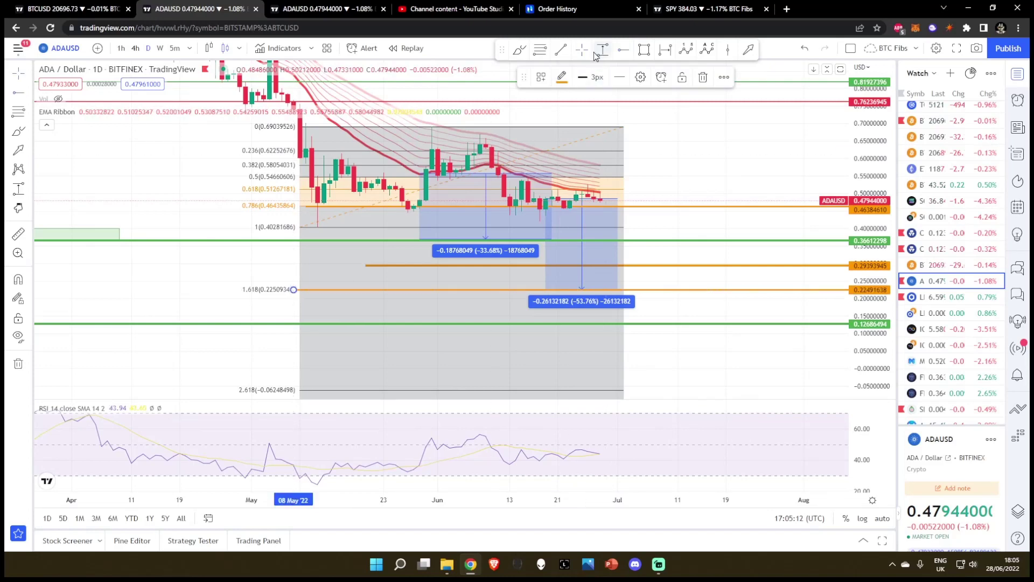
- Draw a rectangle from the 0.2249 ray down to the green 0.1269 line, with a green border and green fill
left_click(641, 50)
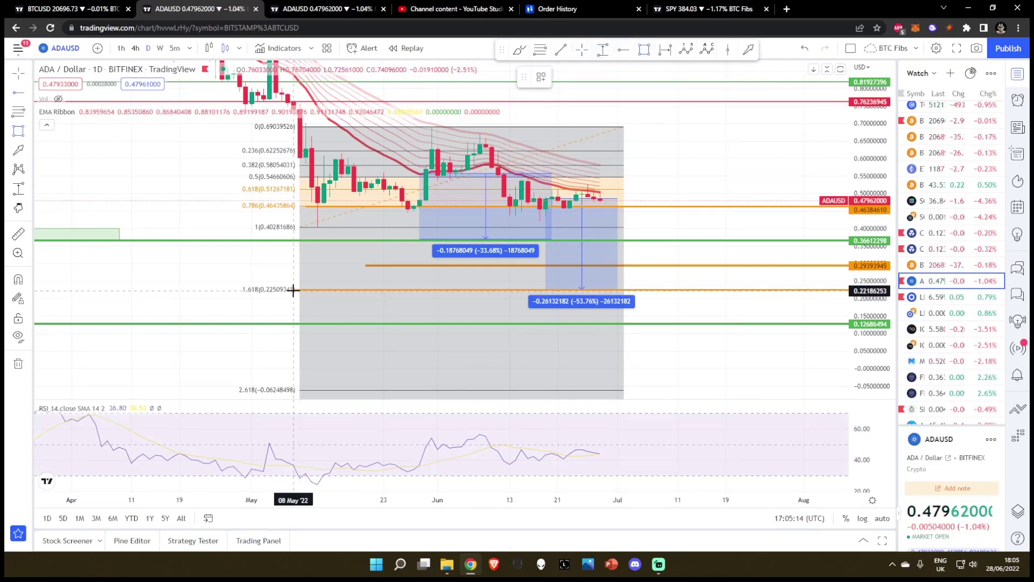
left_click_drag(293, 289, 845, 324)
left_click(844, 324)
left_click(563, 80)
left_click(600, 112)
left_click(583, 78)
left_click(621, 113)
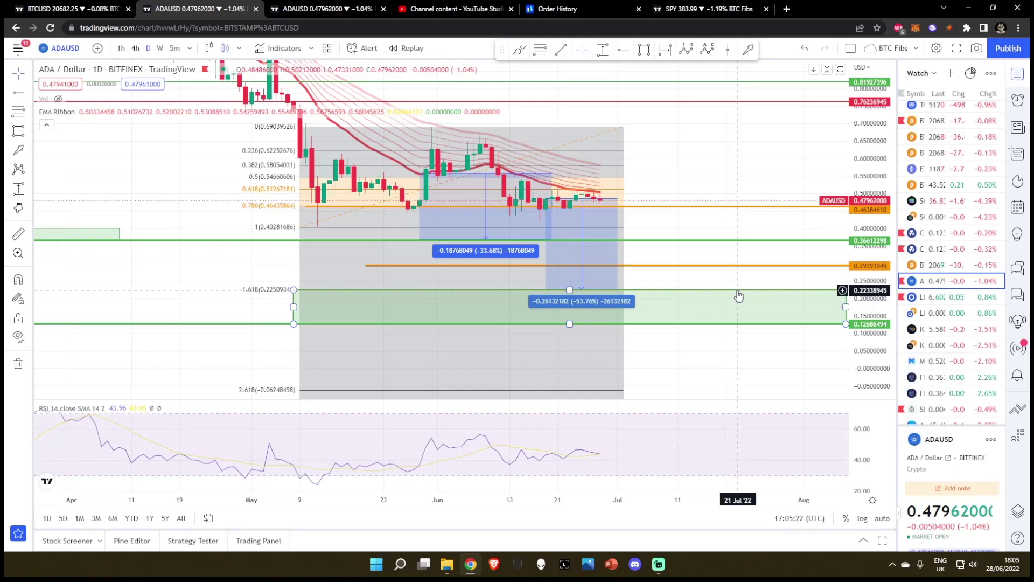
left_click(751, 351)
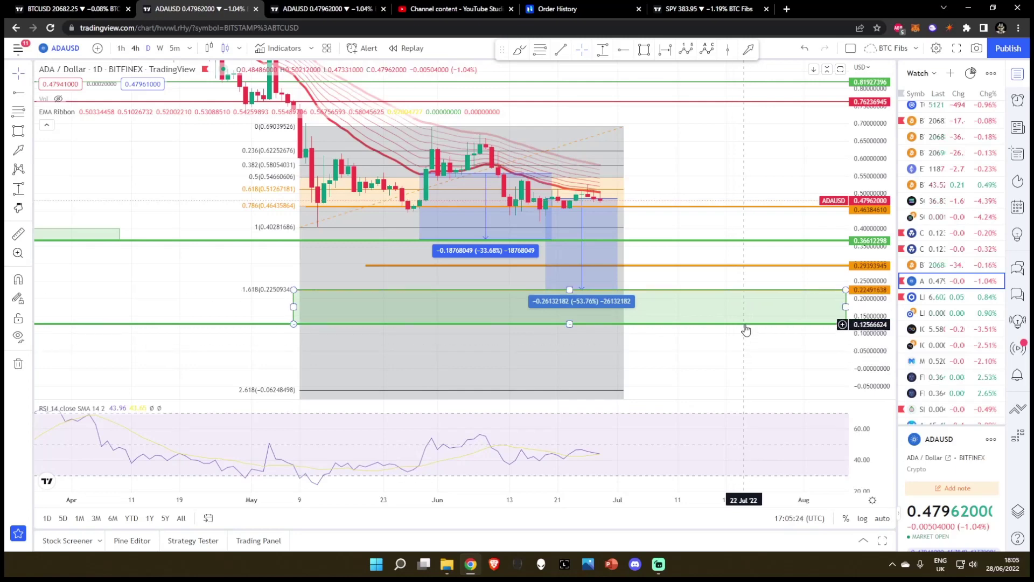
mouse_move(871, 273)
left_mouse_down()
mouse_move(871, 284)
mouse_move(867, 254)
left_mouse_up()
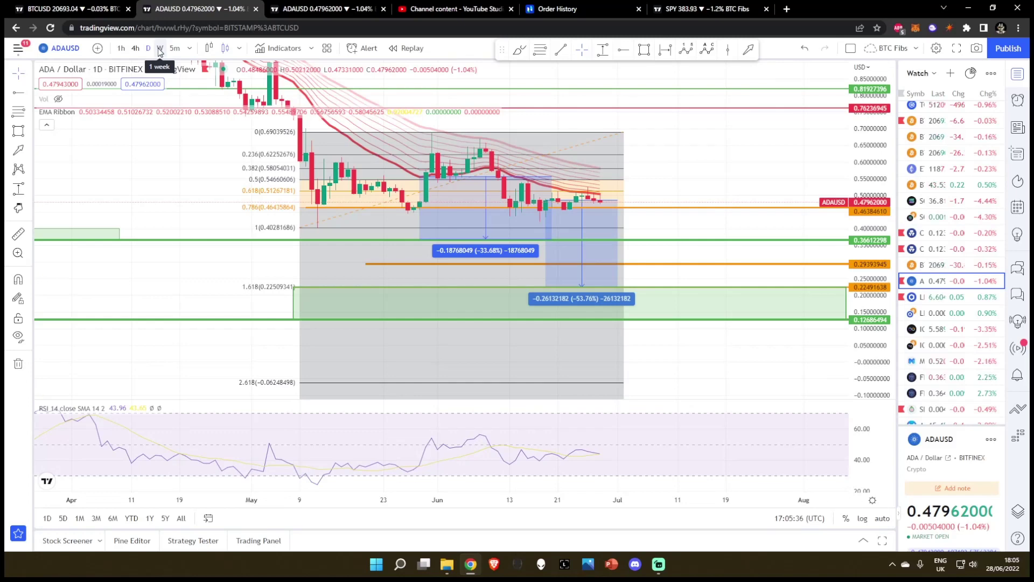
left_click_drag(719, 202, 726, 227)
left_click_drag(862, 190, 864, 203)
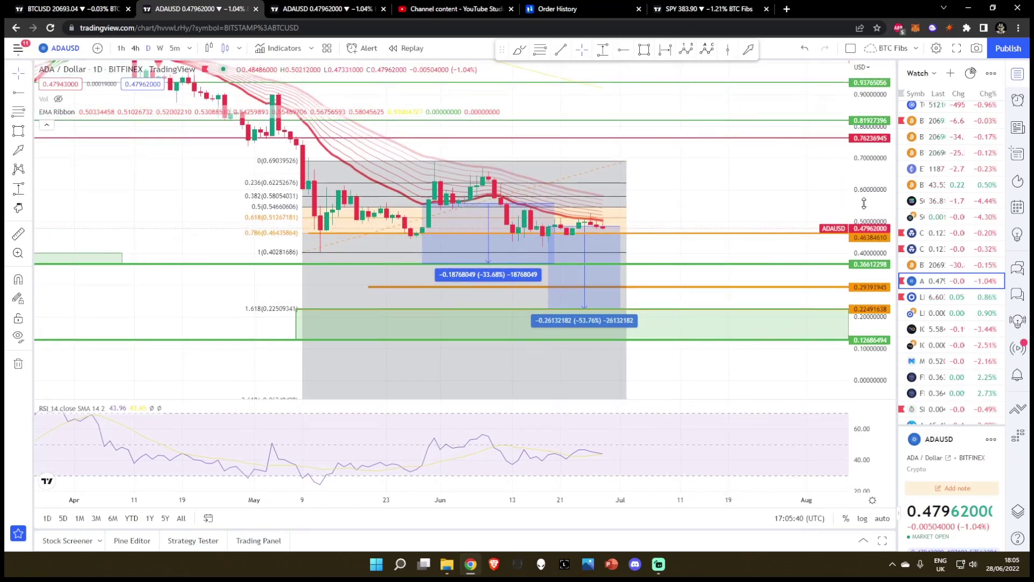
- Switch to the BTCUSD chart, set it to the 4h interval and examine its recent price action and momentum indicators
left_click(82, 5)
scroll(791, 253, "up", 2)
left_click_drag(865, 236, 866, 222)
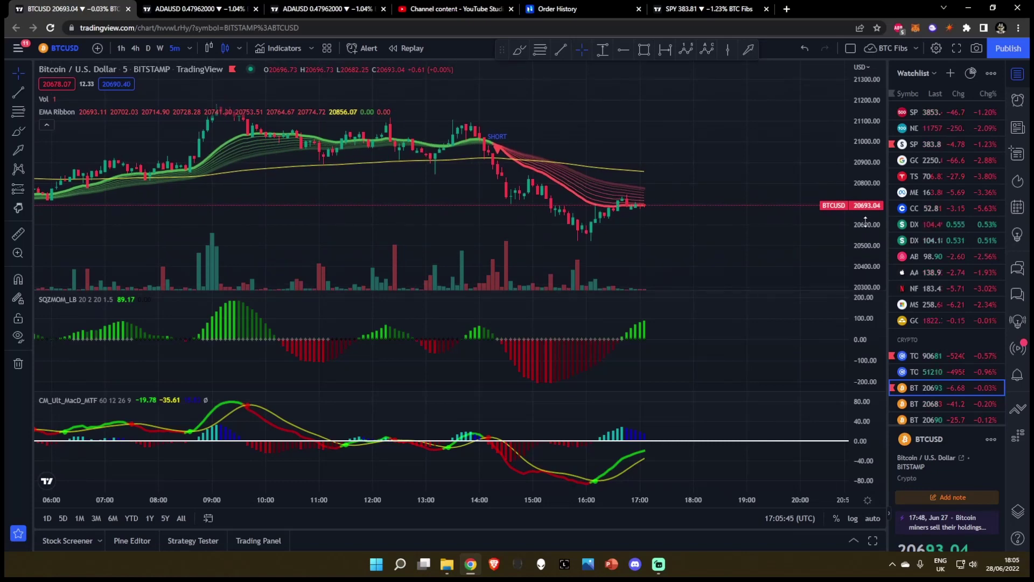
left_click(135, 49)
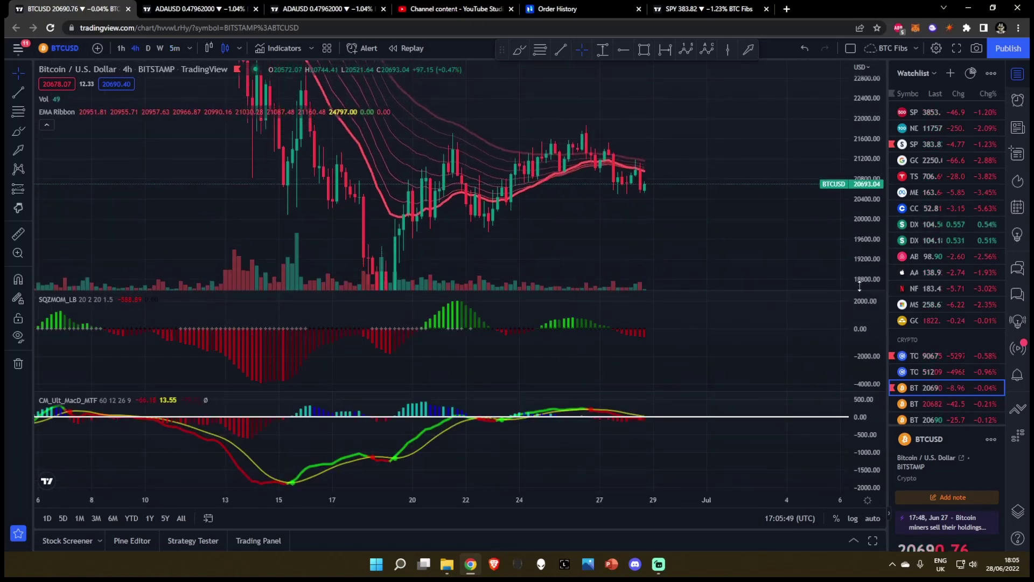
scroll(715, 247, "down", 3)
left_click_drag(811, 194, 728, 212)
left_click_drag(869, 145, 865, 243)
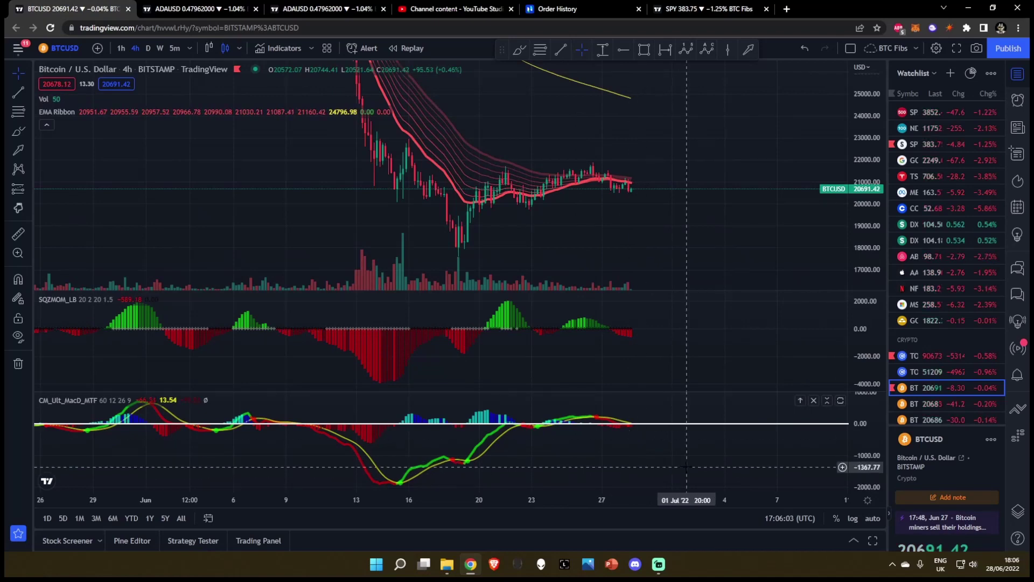
- Return to the annotated ADAUSD daily chart and compare it with the dark ADAUSD 4h chart that carries the momentum indicators
left_click(186, 6)
left_click_drag(756, 201, 769, 176)
left_click_drag(872, 274, 871, 203)
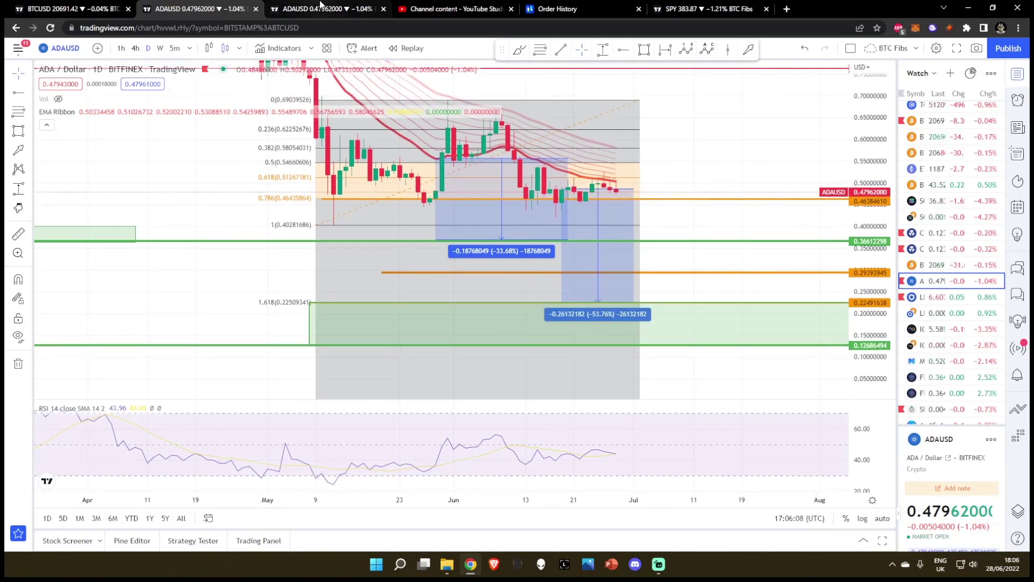
left_click(321, 7)
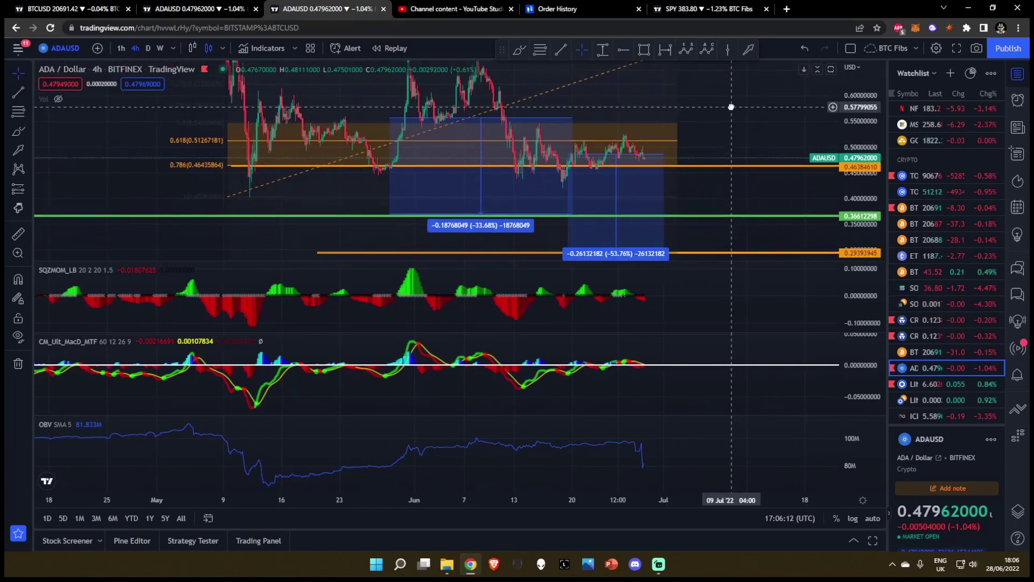
left_click(203, 8)
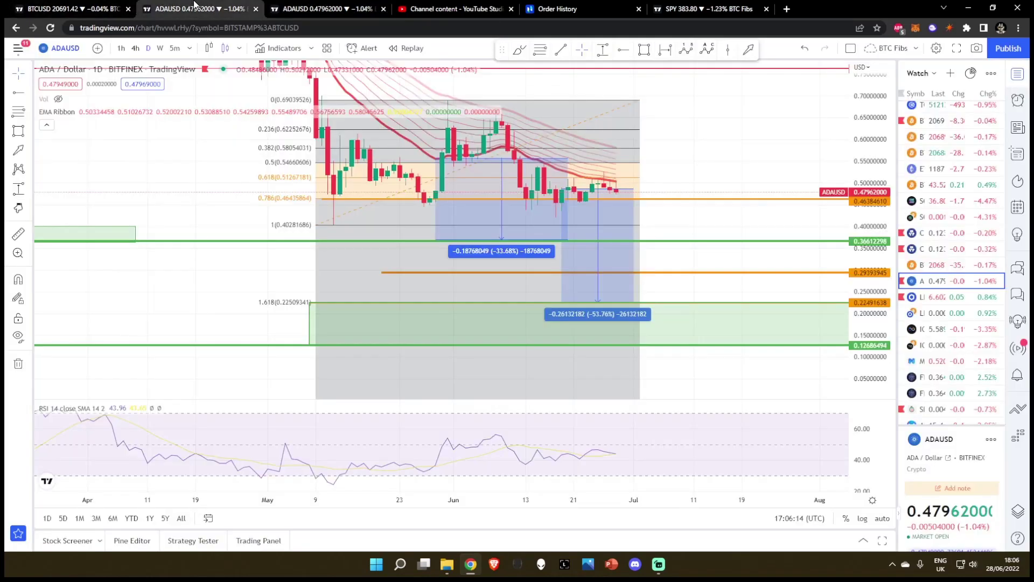
left_click(319, 6)
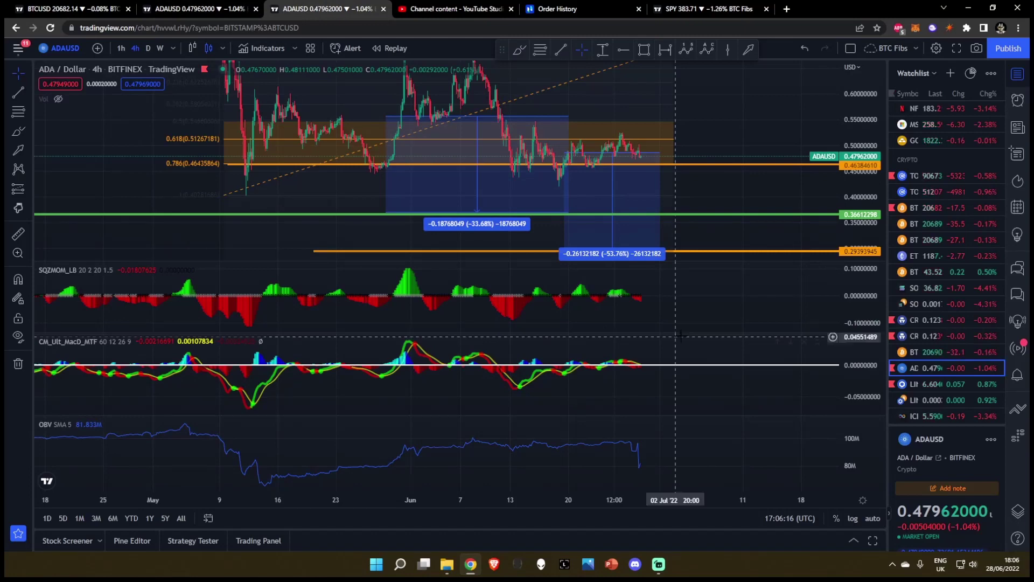
- Set the dark ADAUSD chart to the 1D interval and rescale the price and SQZMOM_LB panes to show the momentum peaks
left_click(149, 48)
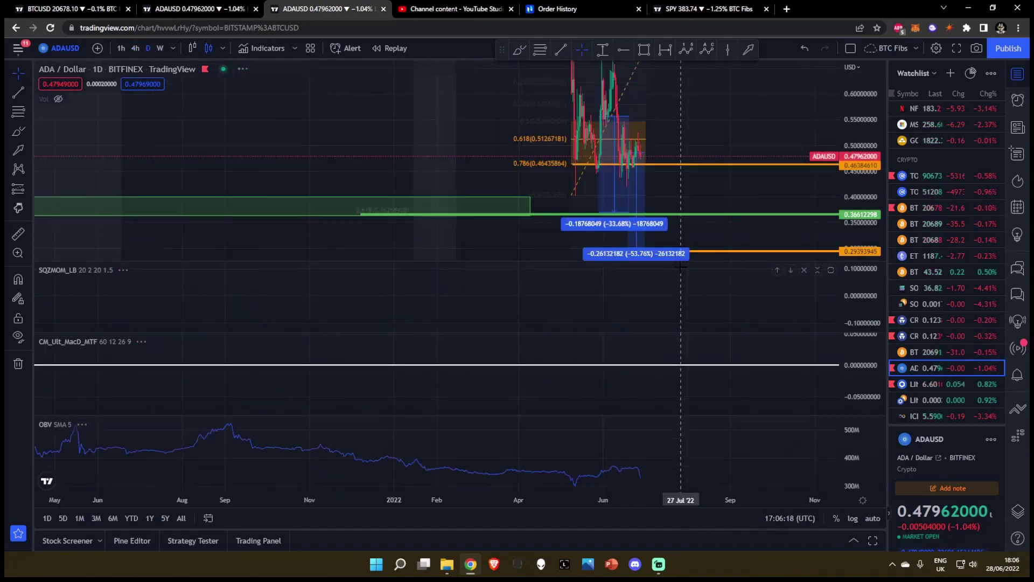
left_click_drag(862, 137, 867, 205)
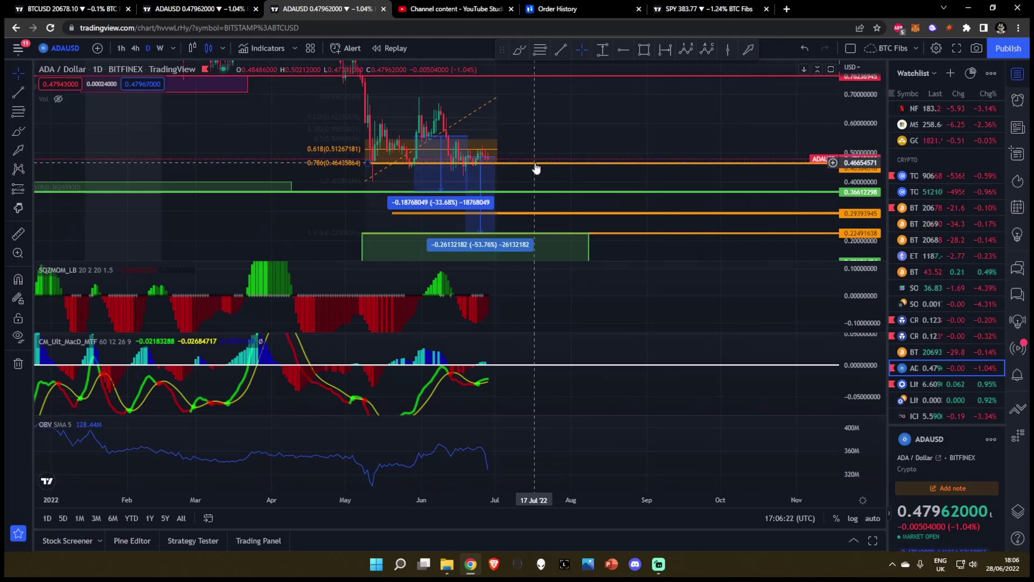
scroll(536, 168, "down", 3)
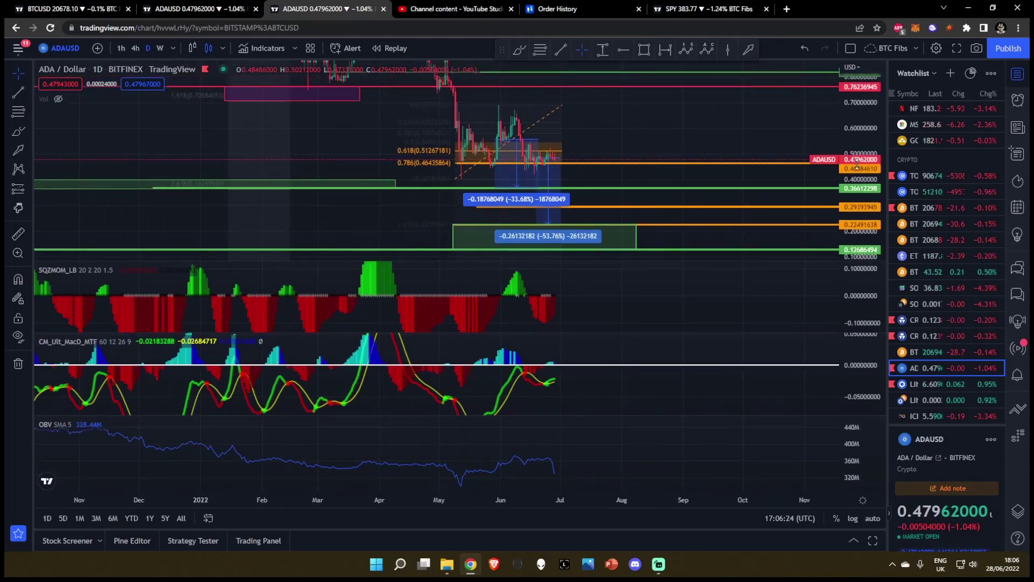
left_click_drag(855, 293, 856, 318)
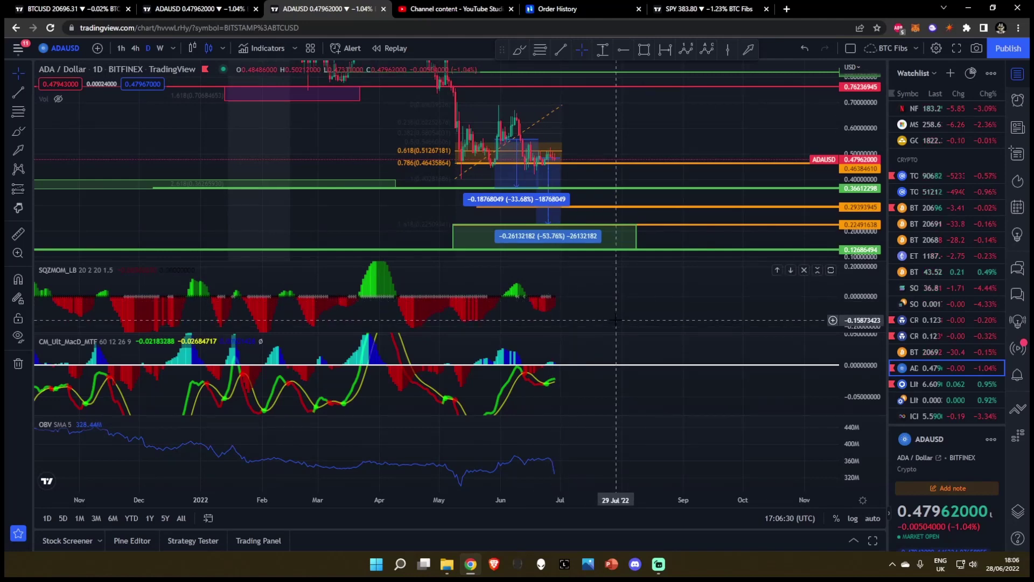
left_click_drag(619, 312, 632, 314)
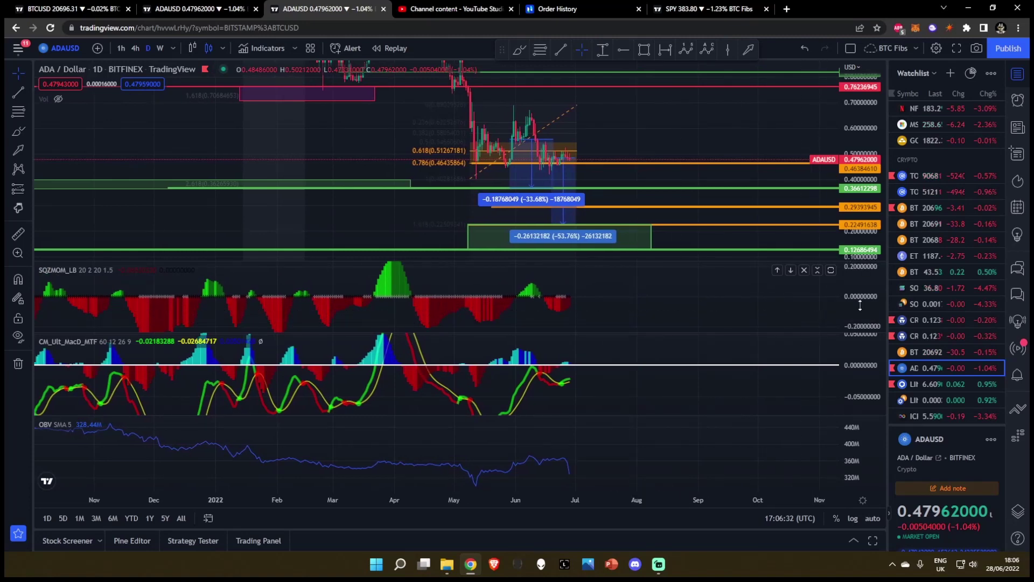
left_click_drag(863, 305, 862, 313)
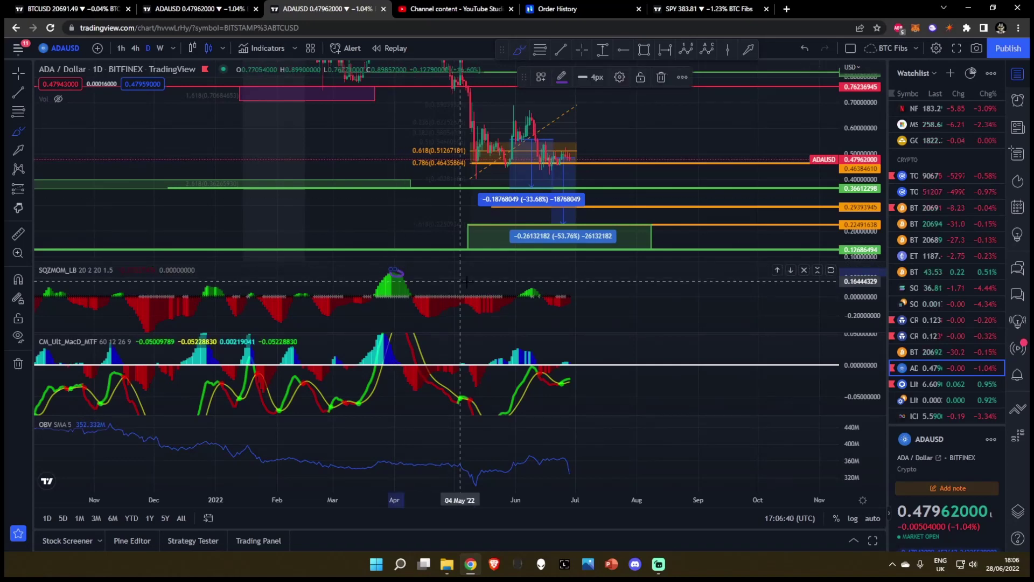
- Circle the June peak and the troughs from April to late June on the SQZMOM_LB histogram with the Brush, and undo the marks
left_click_drag(530, 285, 535, 284)
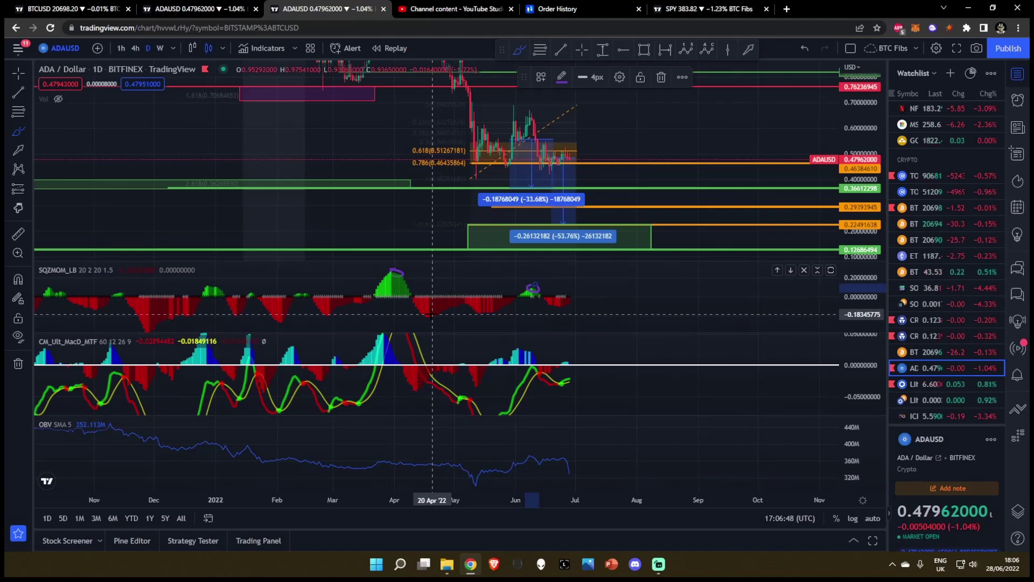
left_click_drag(432, 313, 436, 315)
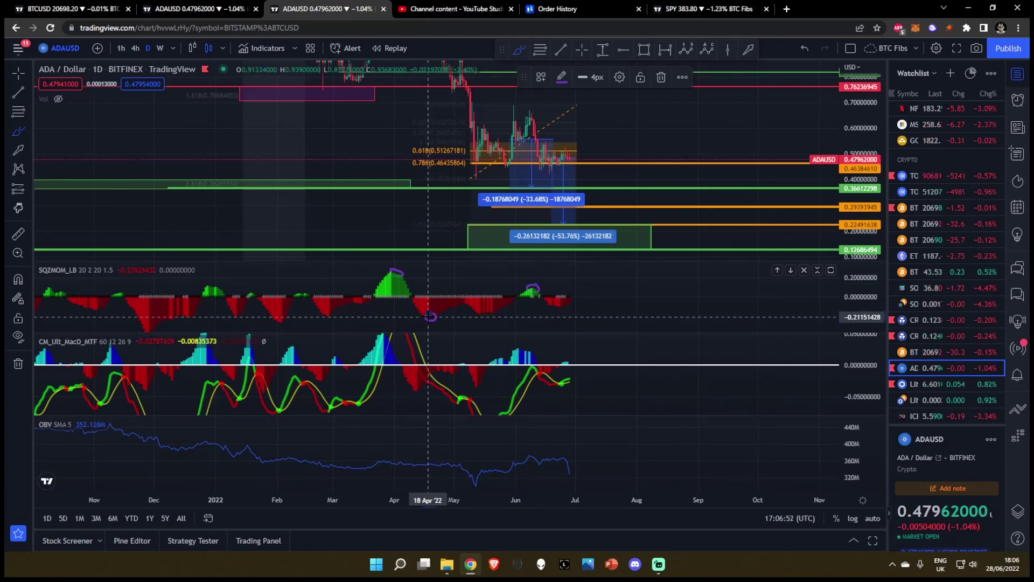
left_click_drag(479, 309, 488, 311)
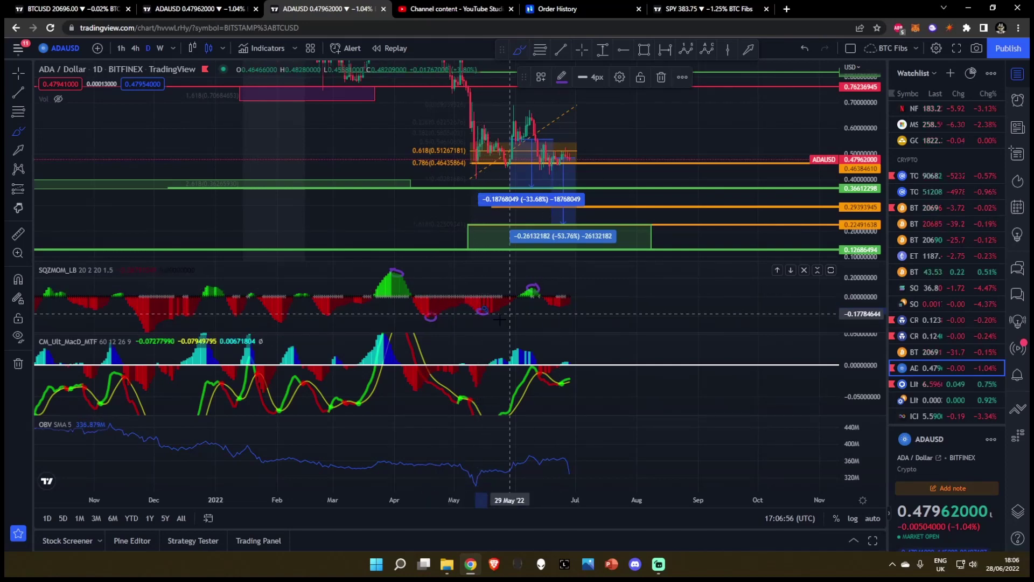
mouse_move(562, 305)
left_mouse_down()
mouse_move(553, 311)
mouse_move(560, 306)
left_mouse_up()
key("ctrl+z")
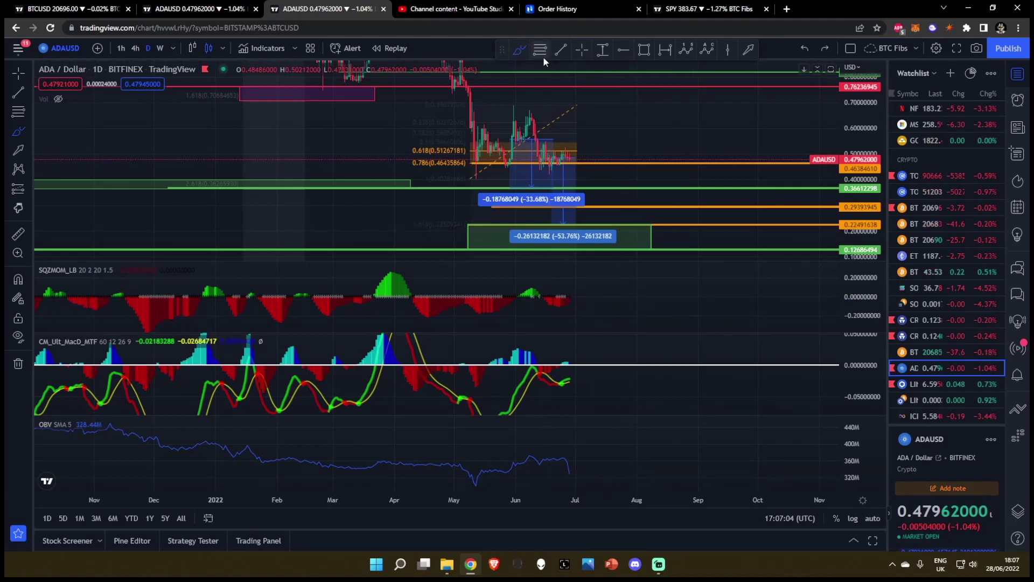
- Draw a rectangle around the May to early July price range from about 0.581 to 0.454, and undo it
left_click(580, 50)
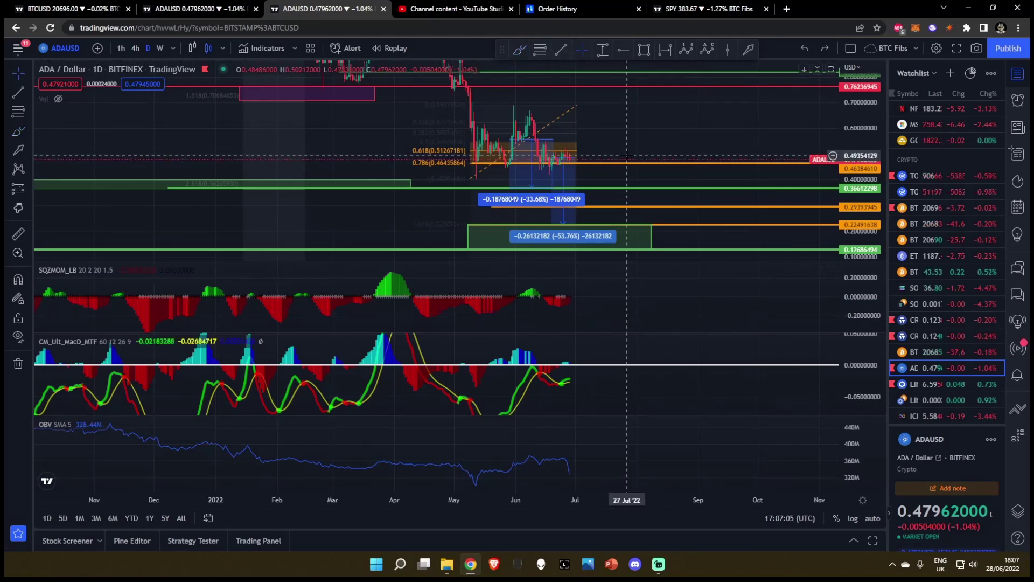
left_click(643, 51)
left_click_drag(467, 133, 585, 165)
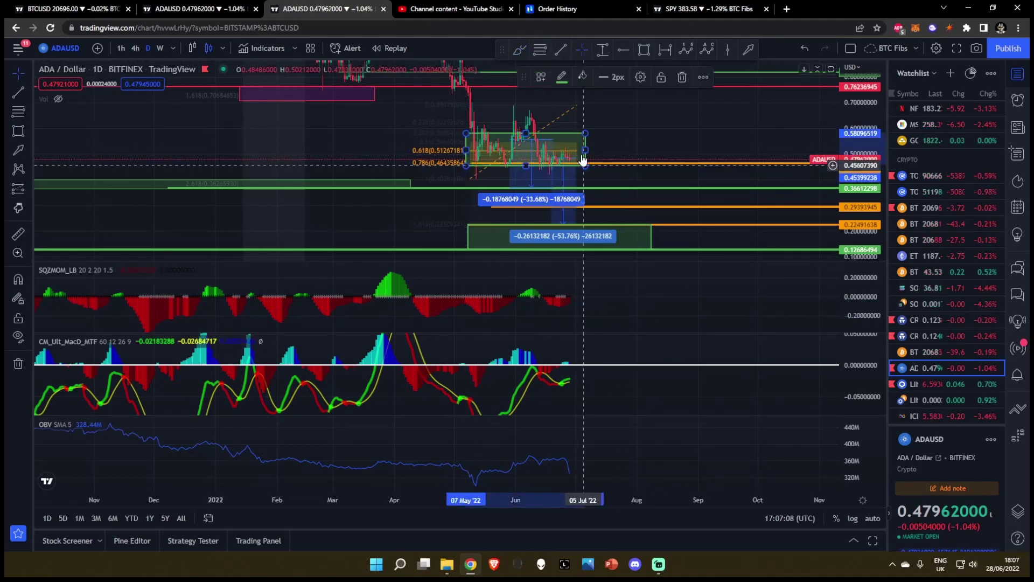
left_click(519, 50)
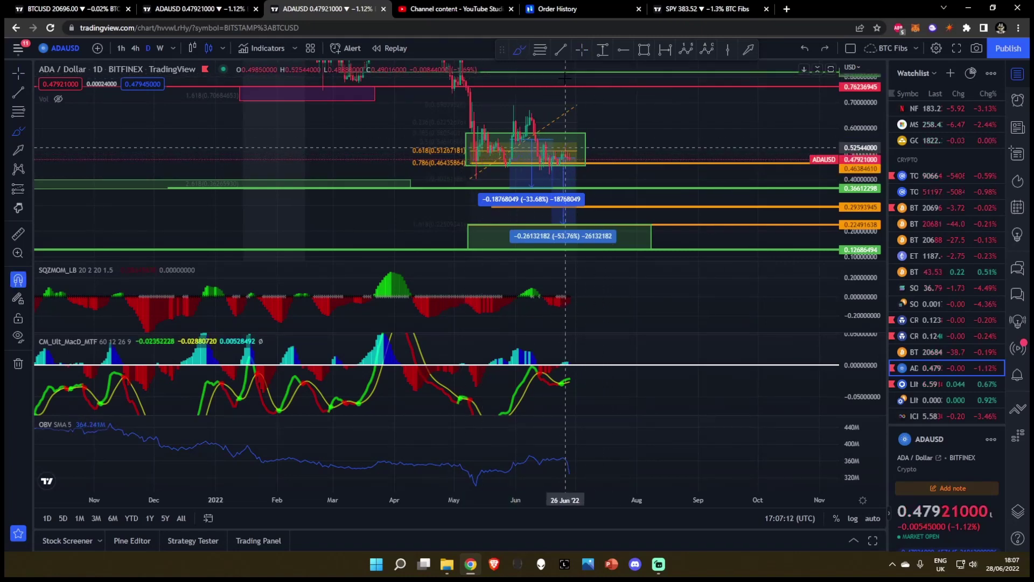
key("ctrl+z")
left_click(582, 51)
- Rescale the price and CM_Ult_MacD_MTF panes and widen the time range to show the full daily MACD waves
mouse_move(870, 164)
left_mouse_down()
mouse_move(873, 200)
mouse_move(873, 175)
left_mouse_up()
left_click_drag(755, 167, 746, 155)
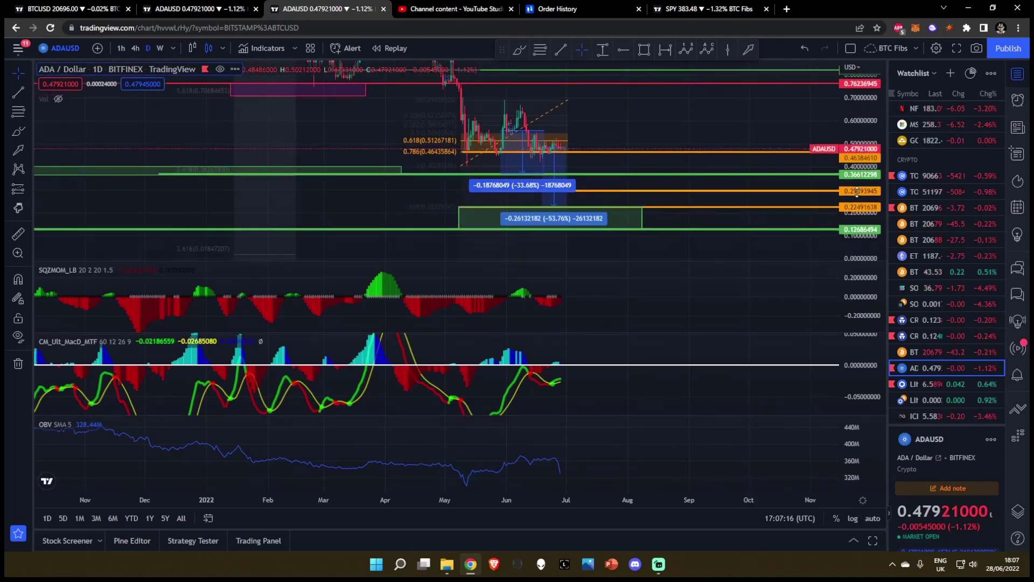
left_click_drag(871, 368, 875, 345)
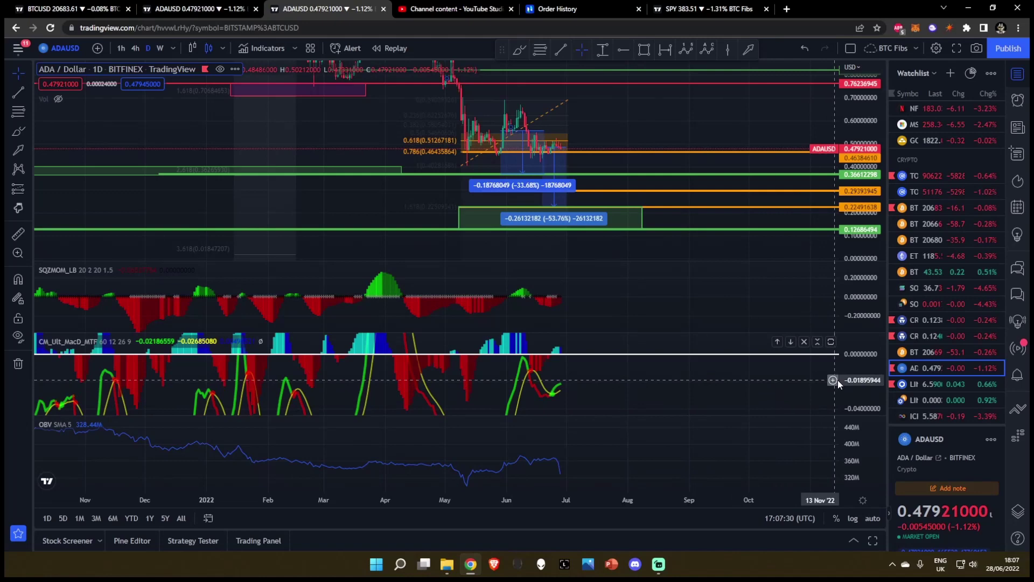
double_click(862, 383)
left_click_drag(872, 392, 871, 404)
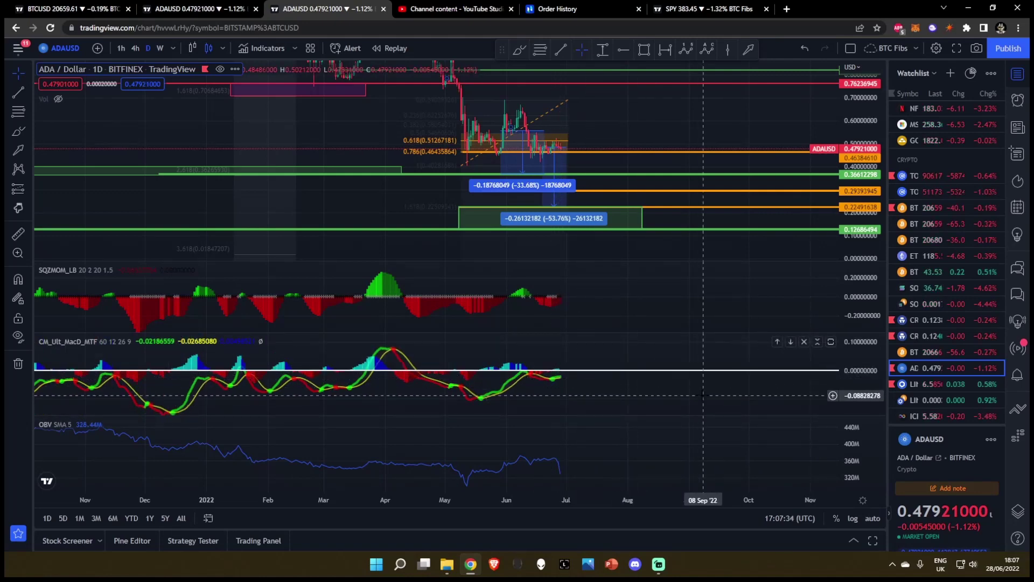
scroll(703, 395, "down", 2)
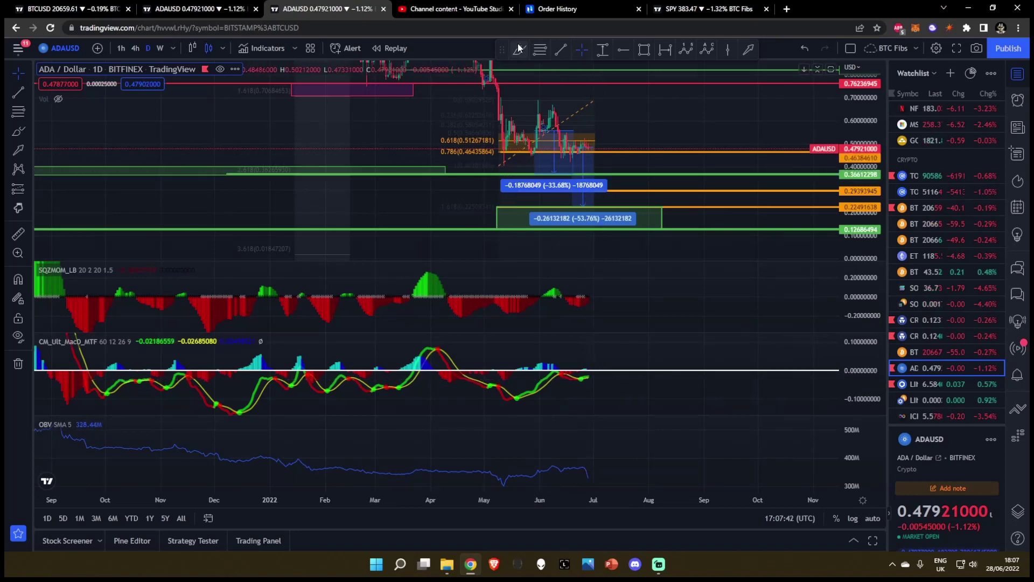
- Circle the April peak and the May and June turning points of the daily MACD lines with the Brush, and undo the marks
mouse_move(429, 342)
left_mouse_down()
mouse_move(422, 349)
mouse_move(429, 339)
left_mouse_up()
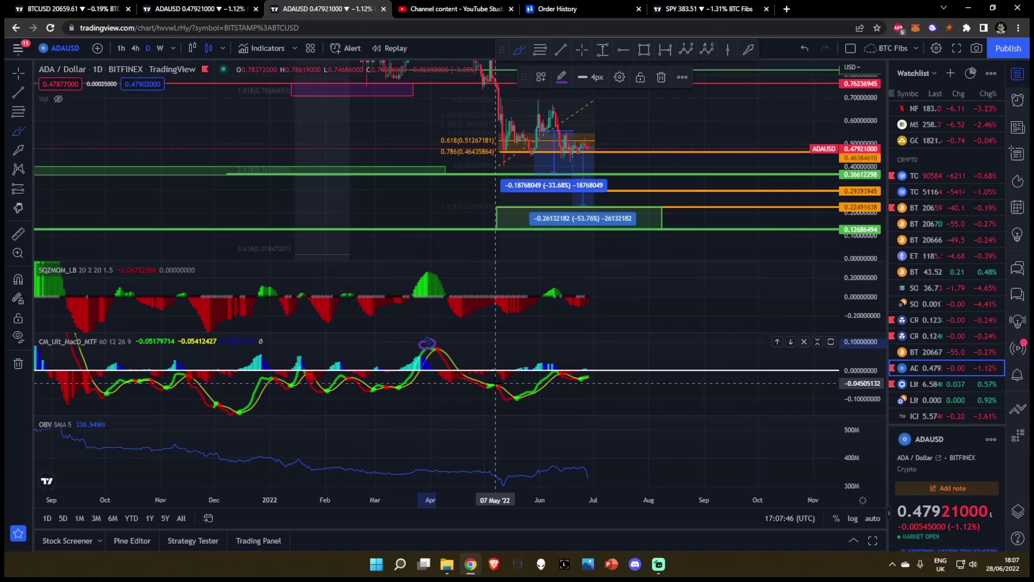
left_click_drag(496, 383, 493, 379)
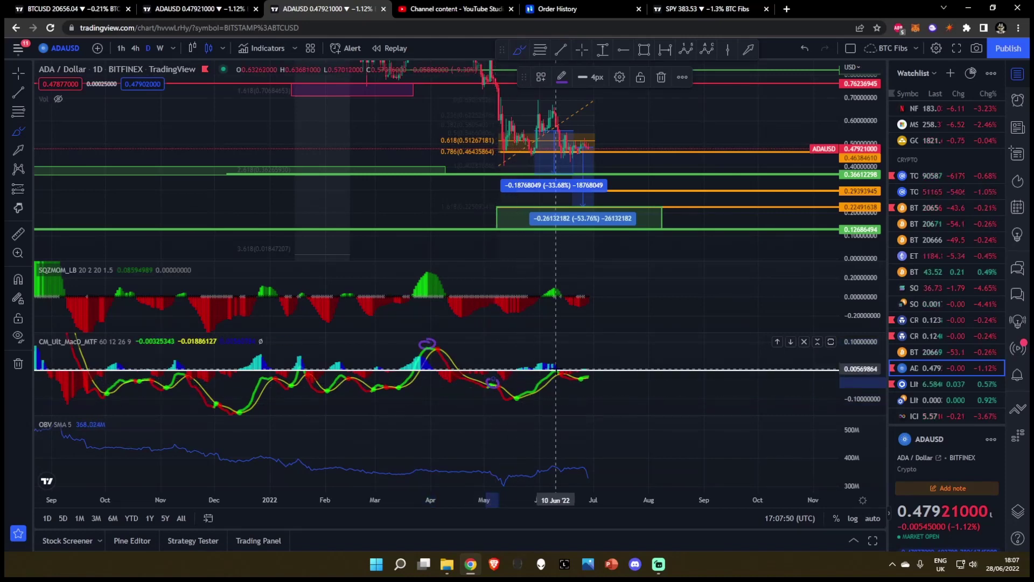
left_click_drag(562, 375, 553, 366)
mouse_move(482, 375)
left_mouse_down()
mouse_move(501, 393)
mouse_move(477, 387)
left_mouse_up()
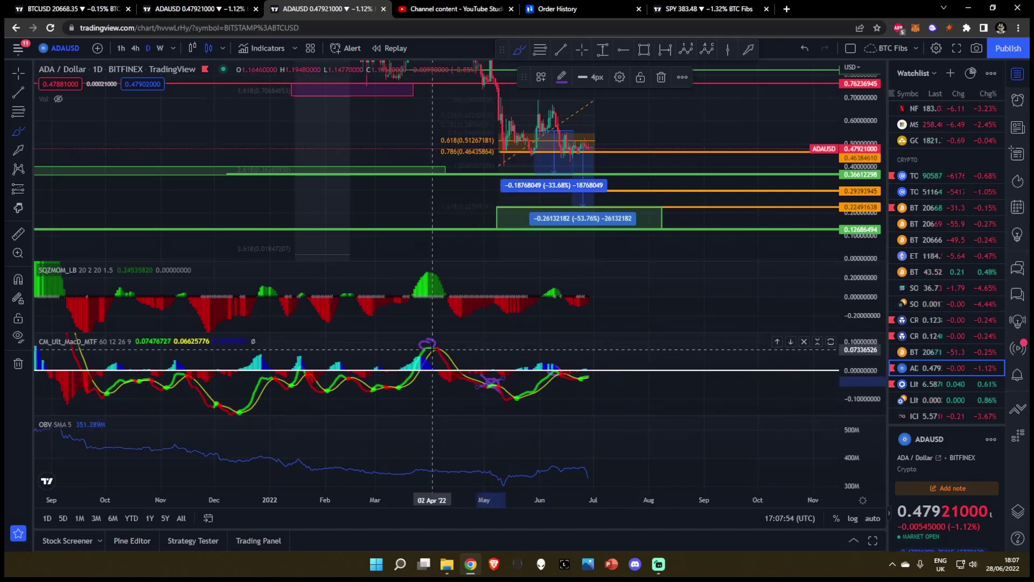
left_click_drag(591, 370, 589, 372)
key("ctrl+z")
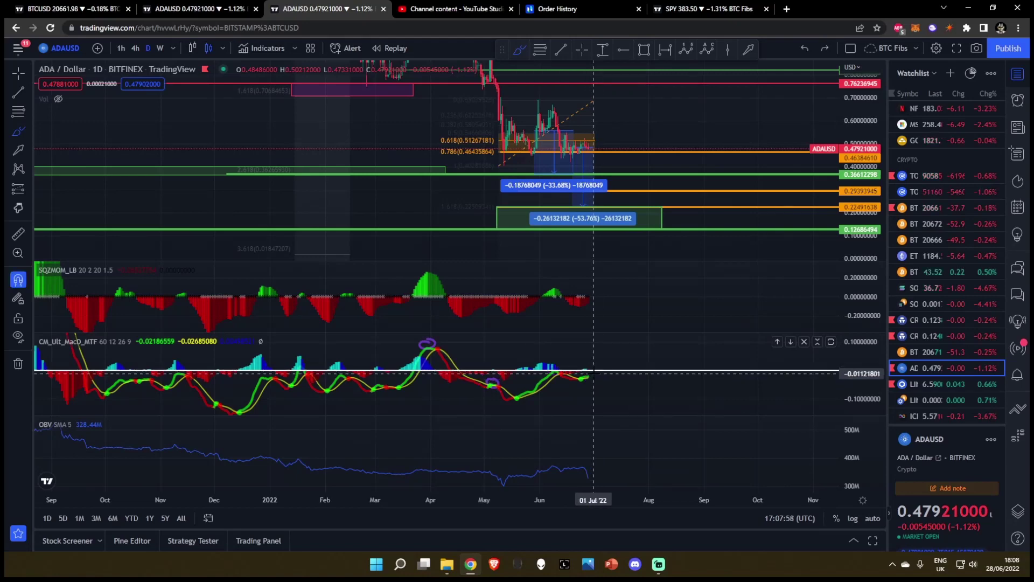
left_click(583, 53)
- Set the ADAUSD chart to the 4h interval and inspect the price action from April to late June
left_click_drag(638, 440, 646, 442)
mouse_move(860, 450)
left_mouse_down()
mouse_move(861, 463)
mouse_move(860, 448)
left_mouse_up()
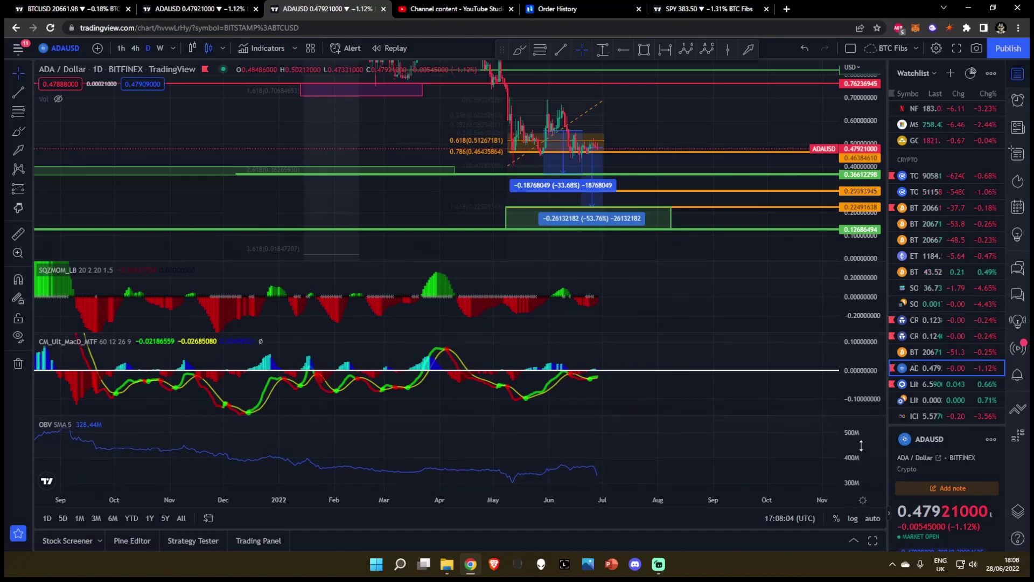
left_click(135, 48)
scroll(758, 428, "down", 1)
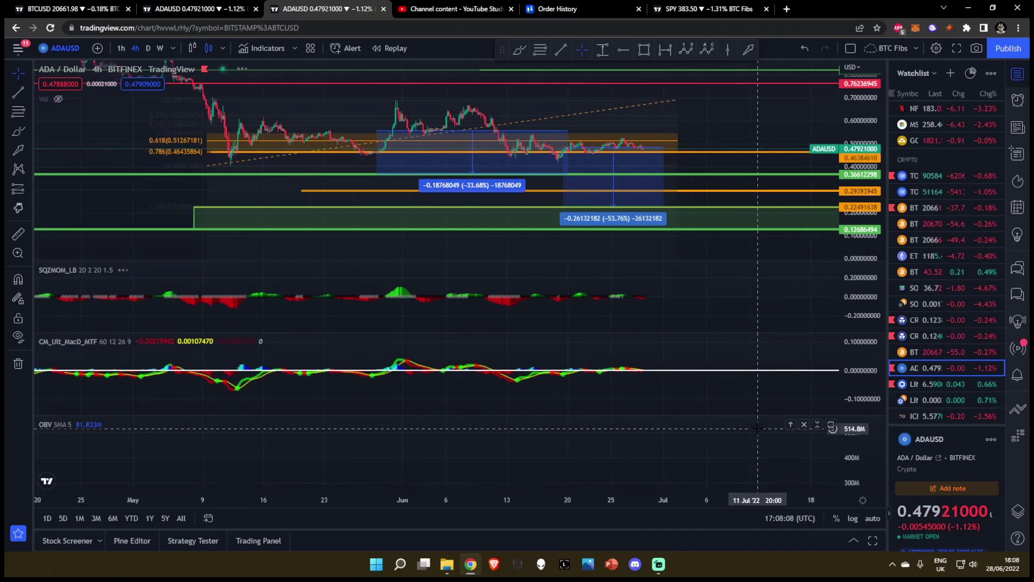
scroll(703, 463, "down", 2)
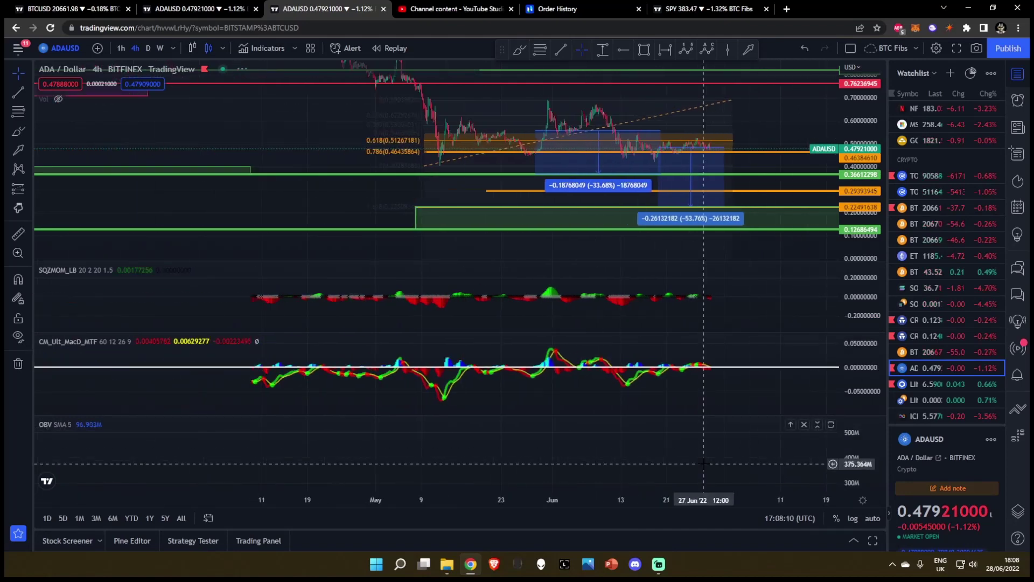
scroll(704, 463, "up", 3)
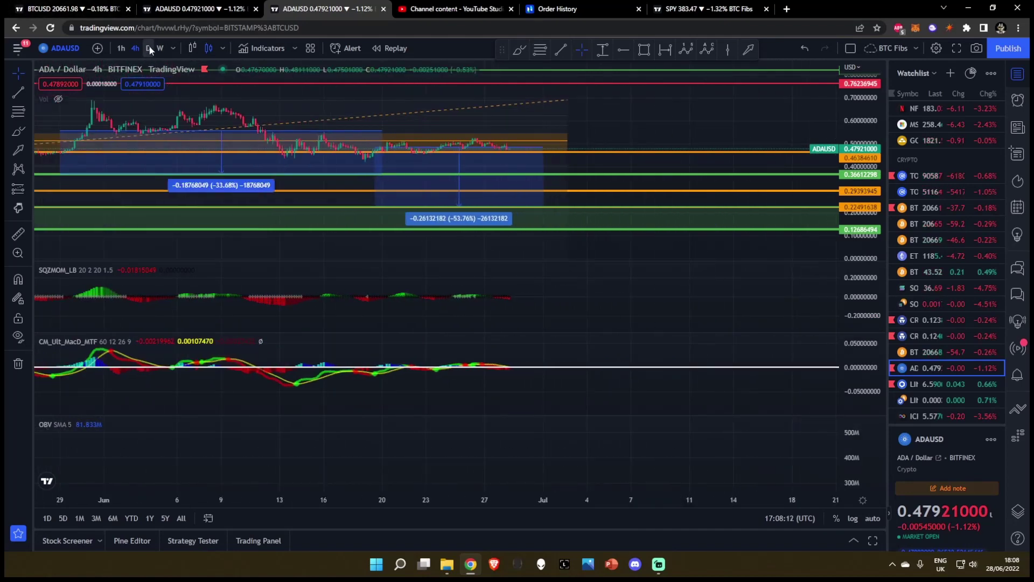
left_click(149, 48)
left_click(135, 47)
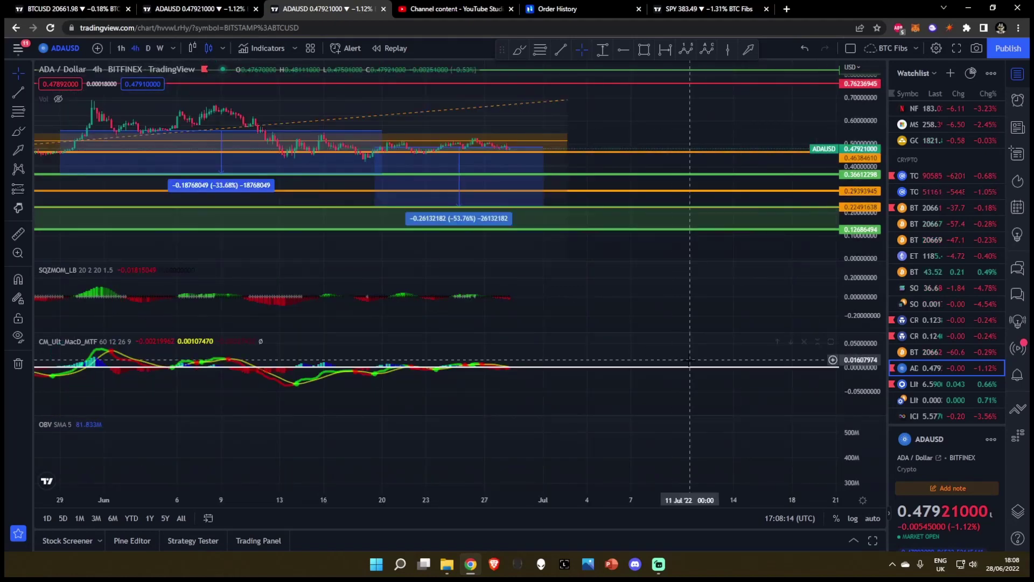
- Rescale the SQZMOM_LB and CM_Ult_MacD_MTF panes to enlarge the 4h momentum waves of June
left_click_drag(689, 360, 776, 360)
left_click_drag(722, 295, 746, 282)
left_click_drag(853, 314, 854, 300)
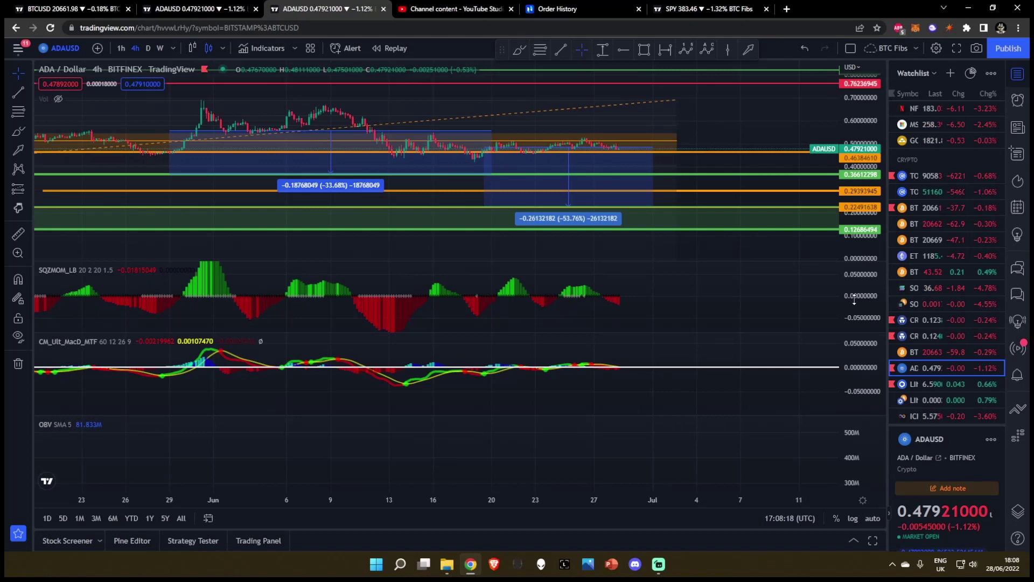
left_click_drag(874, 405, 872, 371)
left_click_drag(872, 361, 872, 381)
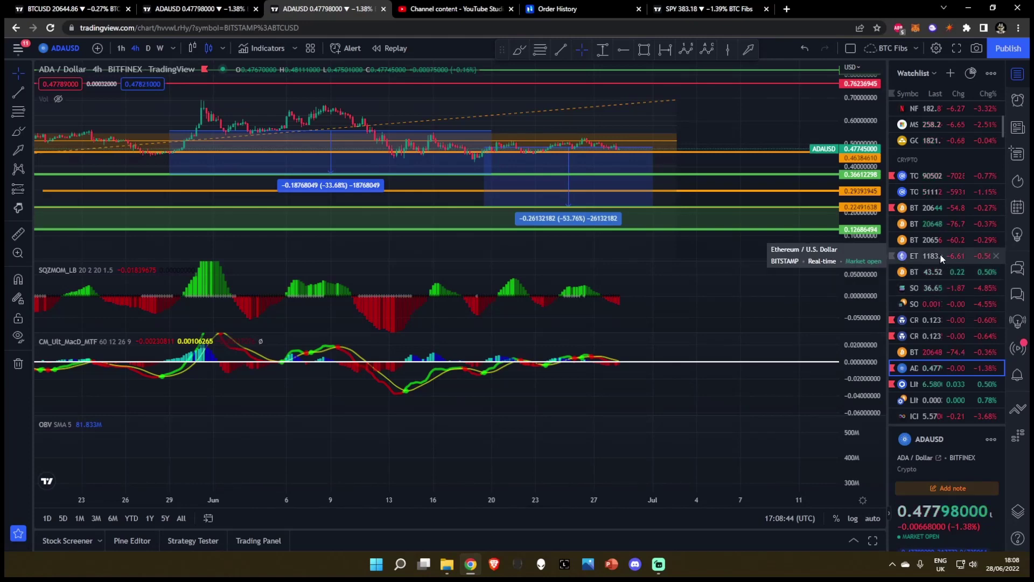
- Check the index and stock symbols in the watchlist, and enlarge the 4h price action around the 0.4638 support with its MACD
scroll(938, 325, "up", 1)
scroll(938, 325, "up", 3)
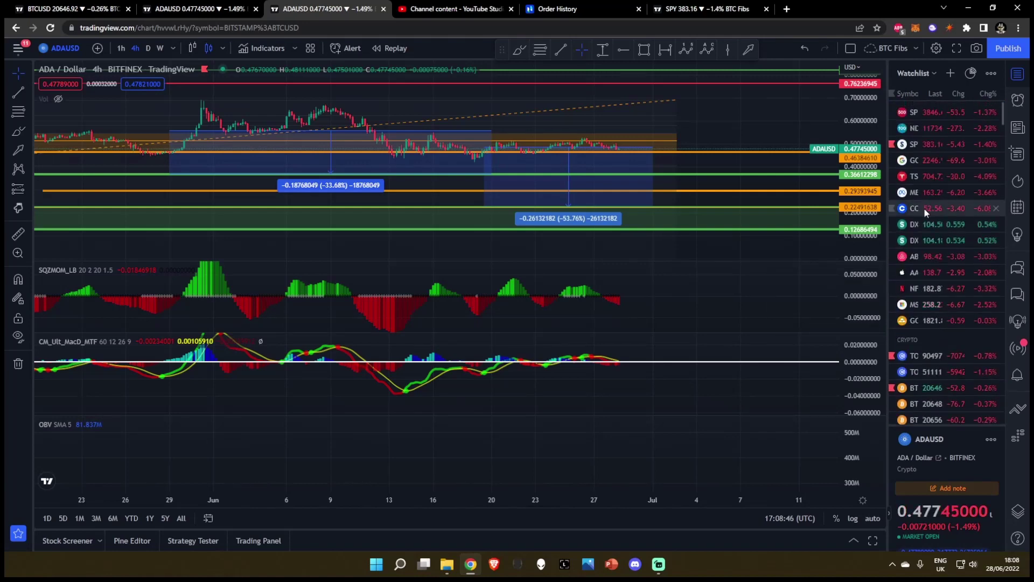
left_click_drag(762, 181, 772, 231)
left_click_drag(857, 239, 858, 148)
left_click_drag(762, 185, 739, 131)
scroll(749, 398, "down", 1)
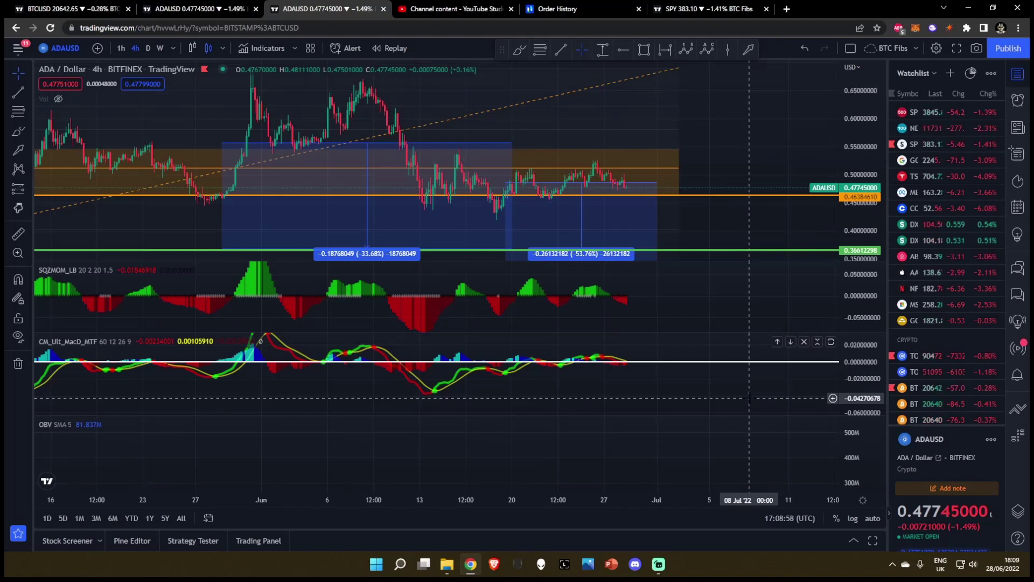
left_click_drag(850, 383, 857, 359)
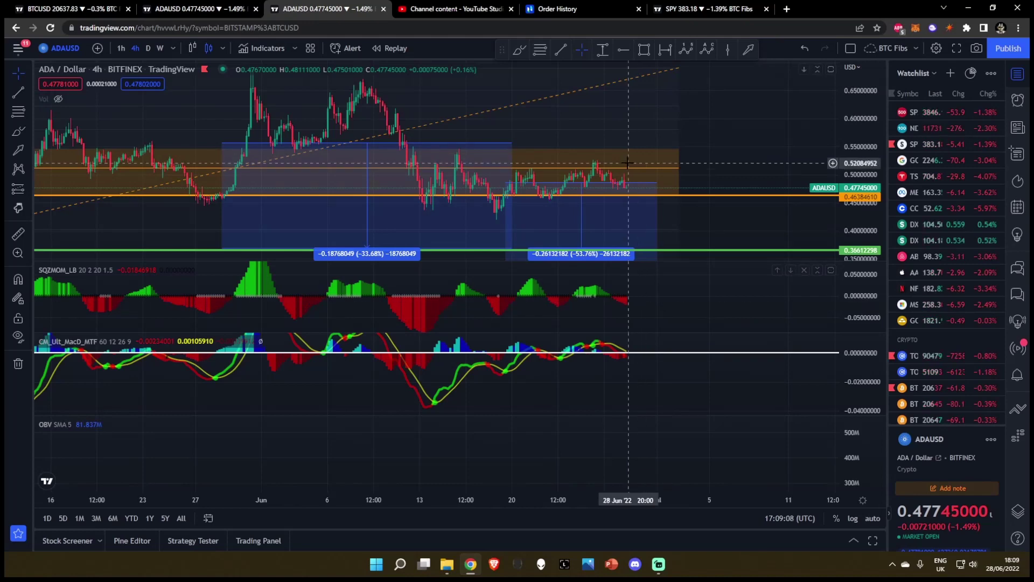
scroll(641, 201, "down", 2)
scroll(641, 201, "down", 1)
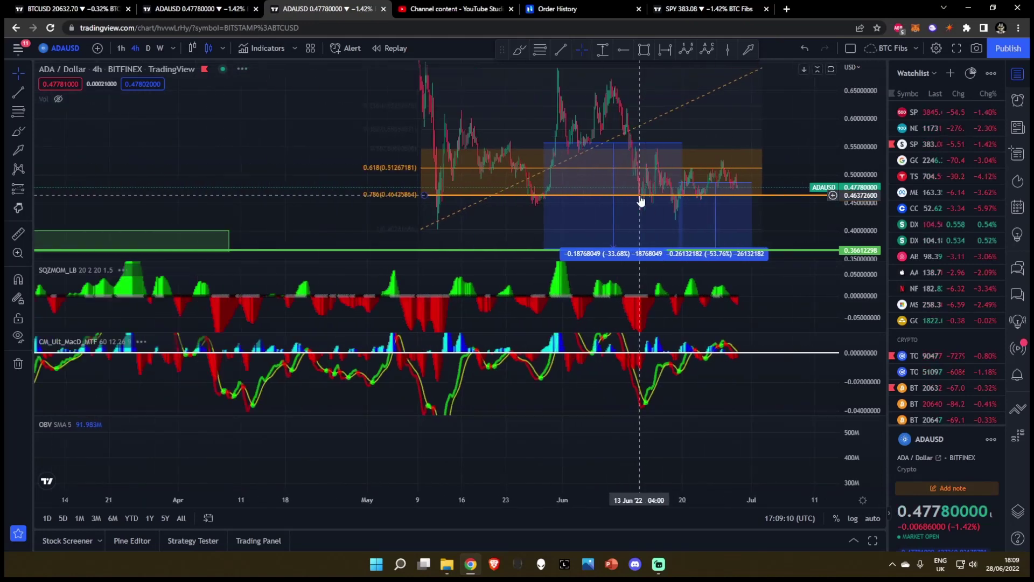
scroll(641, 200, "up", 5)
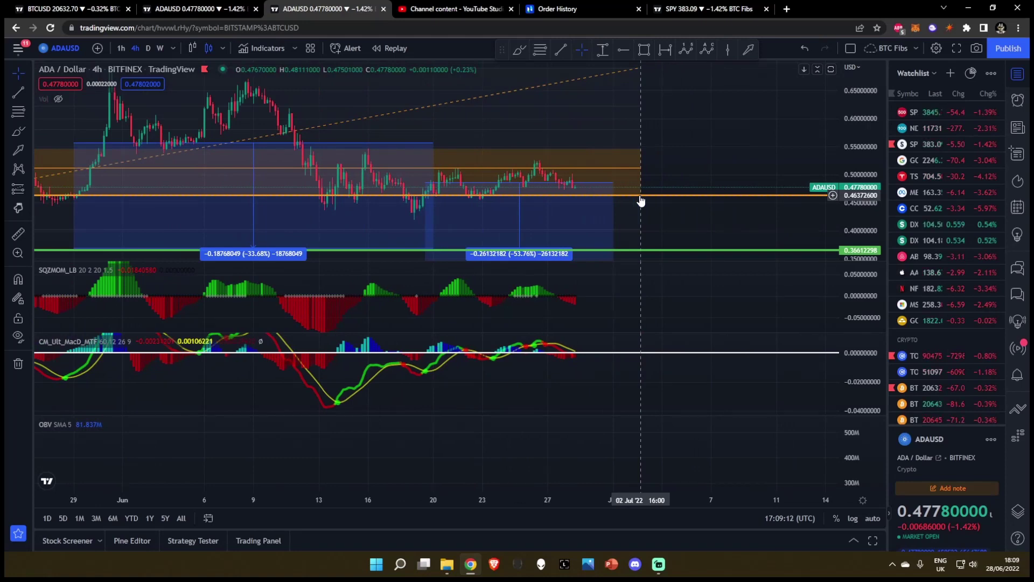
- Circle the four successive June troughs on the 4h SQZMOM_LB histogram with the Brush, and undo the marks
left_click(519, 50)
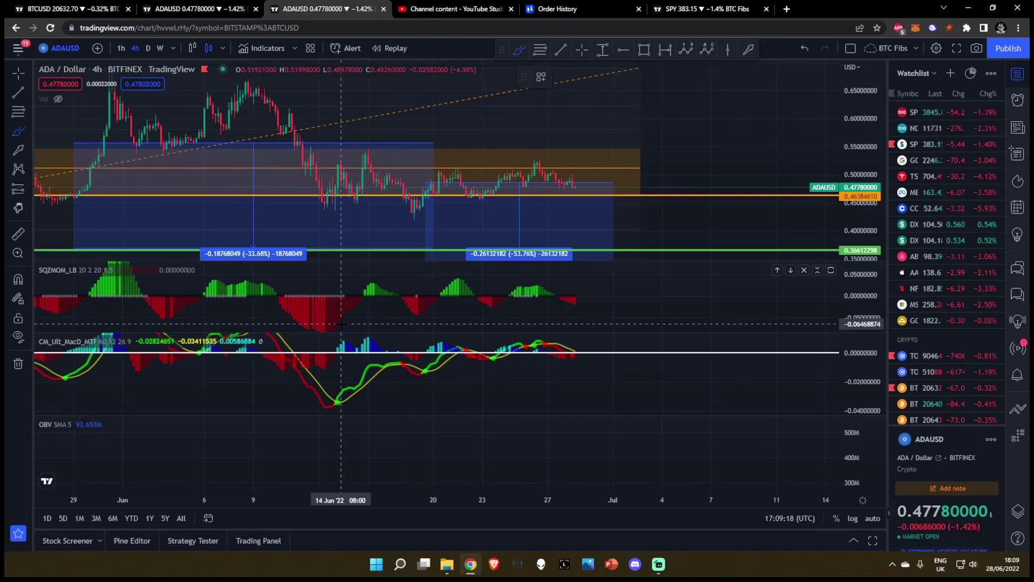
left_click_drag(322, 327, 328, 323)
left_click_drag(424, 309, 423, 311)
left_click_drag(502, 304, 504, 308)
left_click_drag(578, 301, 570, 303)
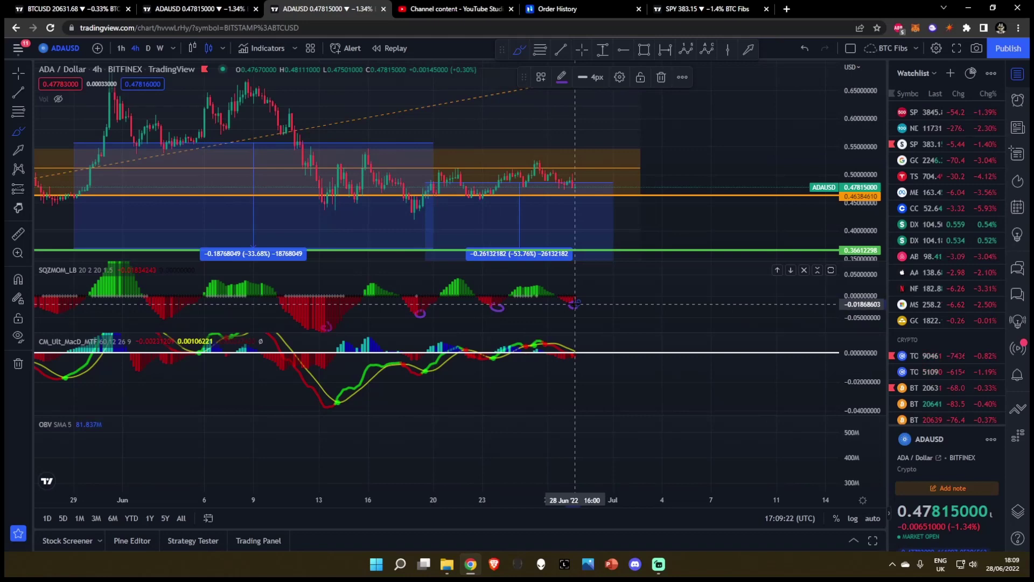
key("ctrl+z")
key("ctrl+z")
key("ctrl+z")
left_click(582, 49)
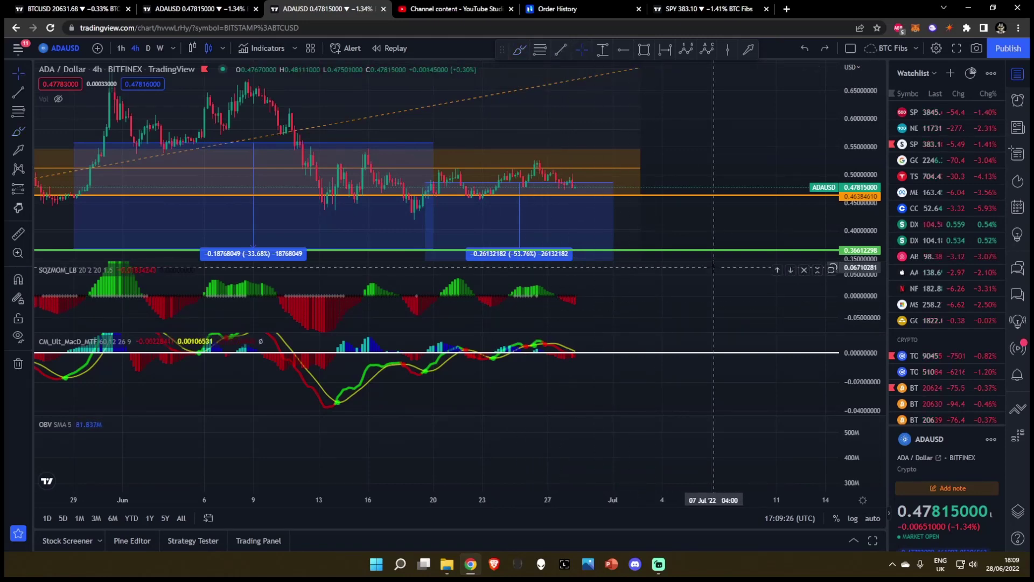
- Rescale and reposition the CM_Ult_MacD_MTF pane to examine the latest 4h MACD crossover near the zero line
scroll(647, 227, "down", 1)
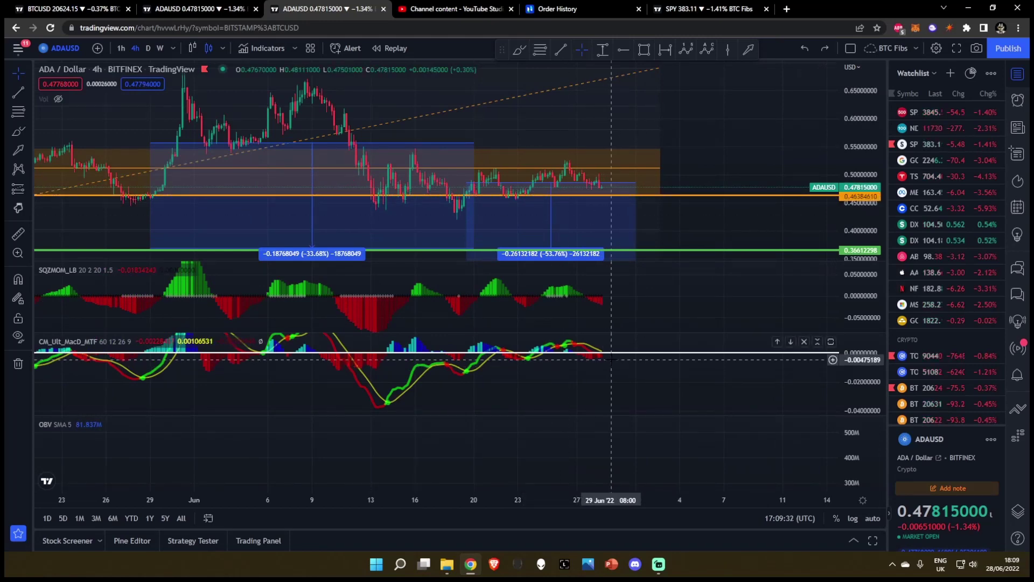
left_click_drag(615, 363, 613, 370)
left_click_drag(844, 389, 868, 338)
left_click_drag(721, 382, 722, 409)
mouse_move(865, 388)
left_mouse_down()
mouse_move(862, 342)
mouse_move(862, 373)
left_mouse_up()
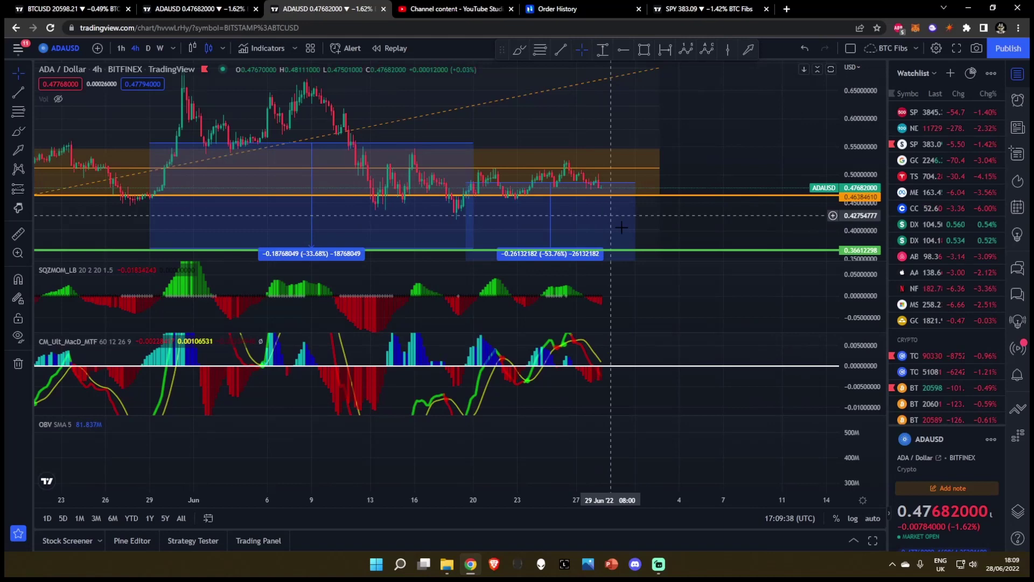
left_click_drag(865, 382, 864, 388)
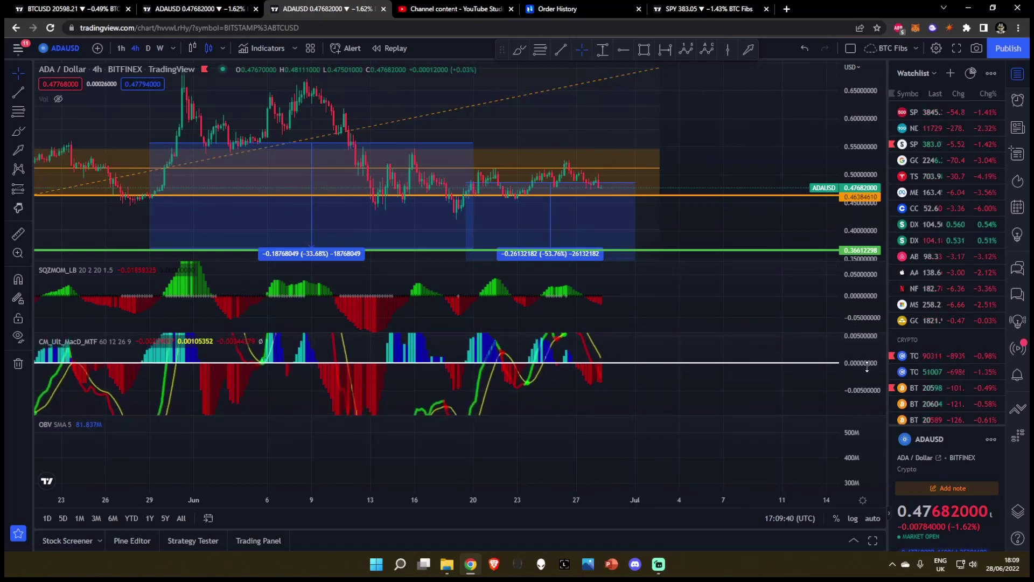
left_click_drag(644, 384, 639, 396)
left_click_drag(864, 367, 865, 379)
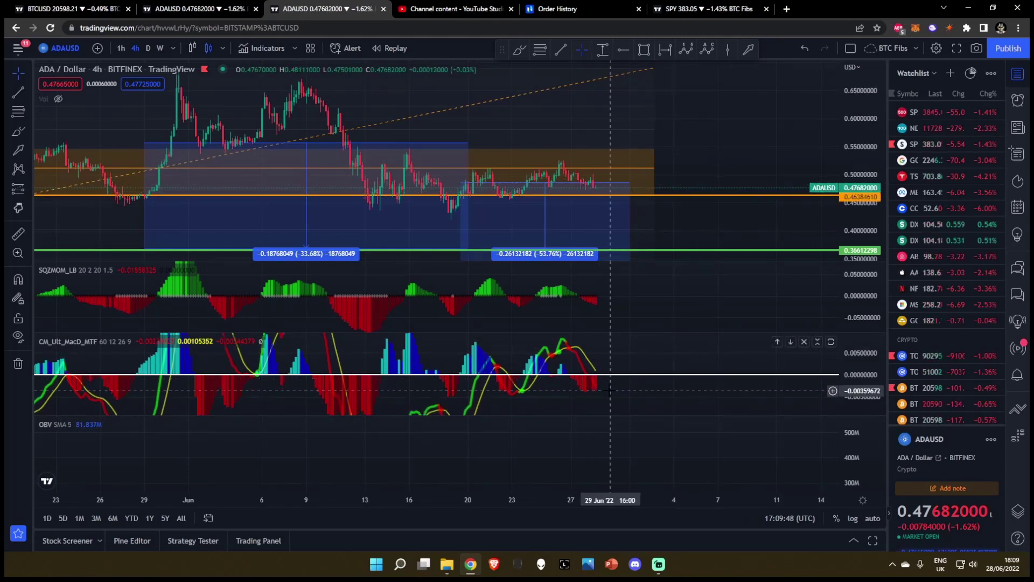
left_click_drag(871, 358, 873, 399)
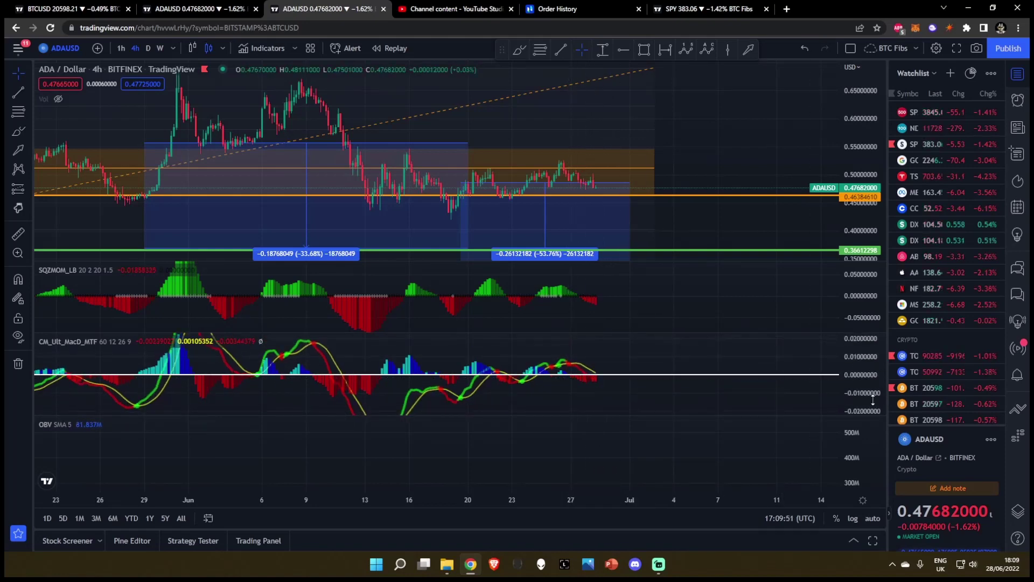
- Switch to the 1h chart, rescale the CM_Ult_MacD_MTF pane and circle its 24 and 26 June peaks with the Brush
left_click(121, 48)
left_click_drag(870, 387, 870, 322)
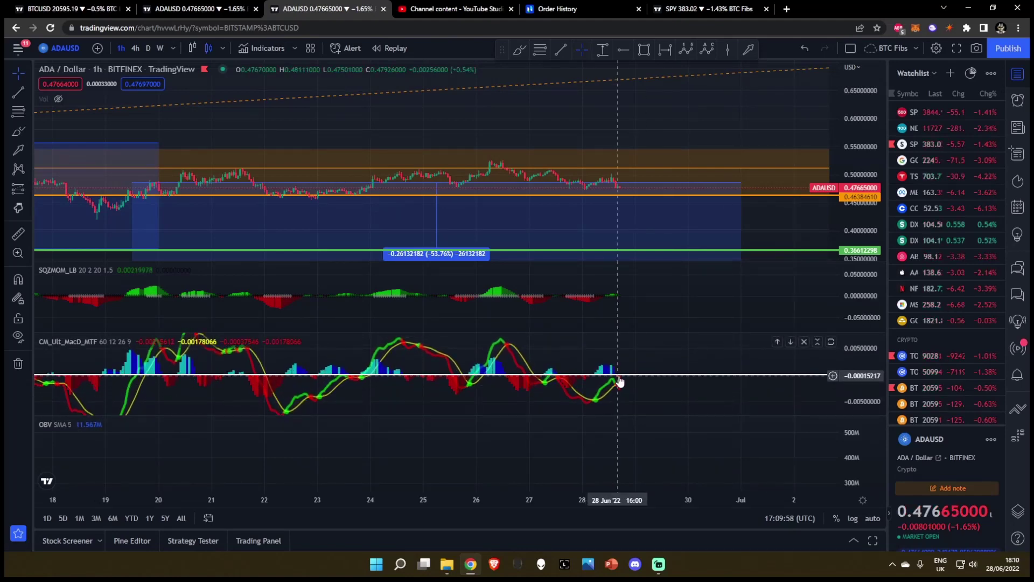
left_click(521, 50)
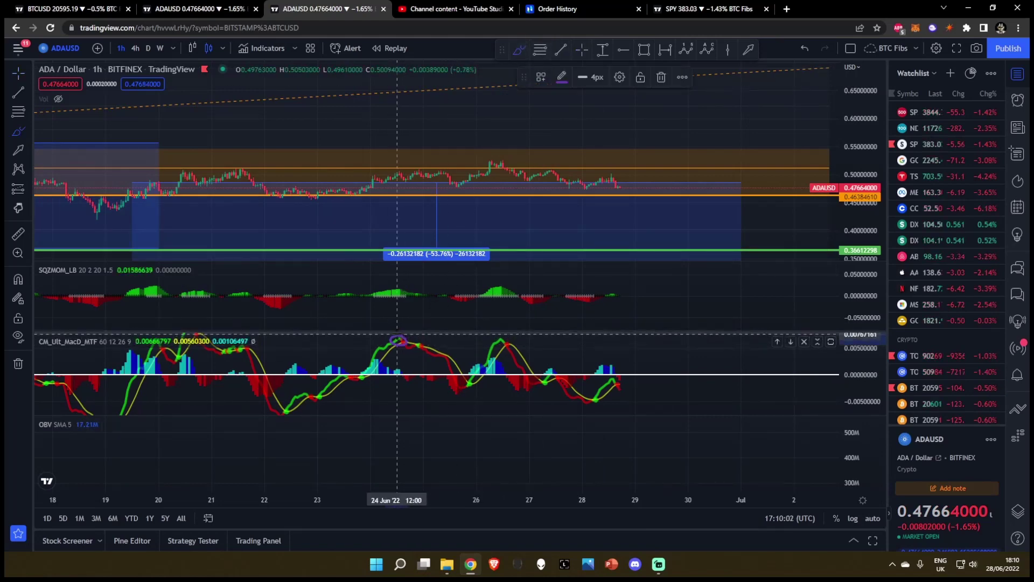
mouse_move(500, 335)
left_mouse_down()
mouse_move(500, 345)
mouse_move(496, 336)
left_mouse_up()
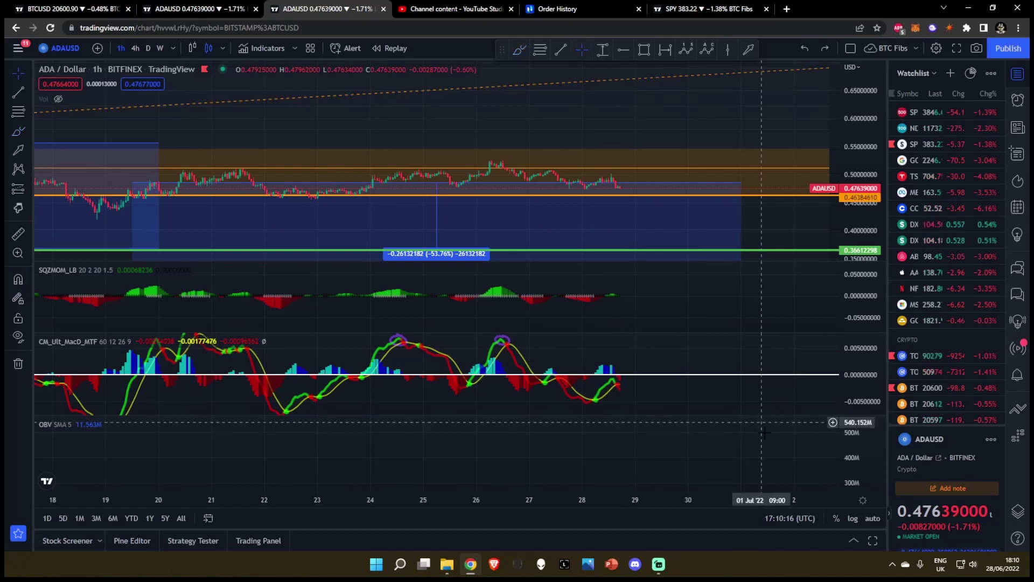
- Maximise the CM_Ult_MacD_MTF pane and circle the lower MACD peaks of 27 and 28 June with the Brush
double_click(690, 390)
left_click_drag(860, 178, 861, 240)
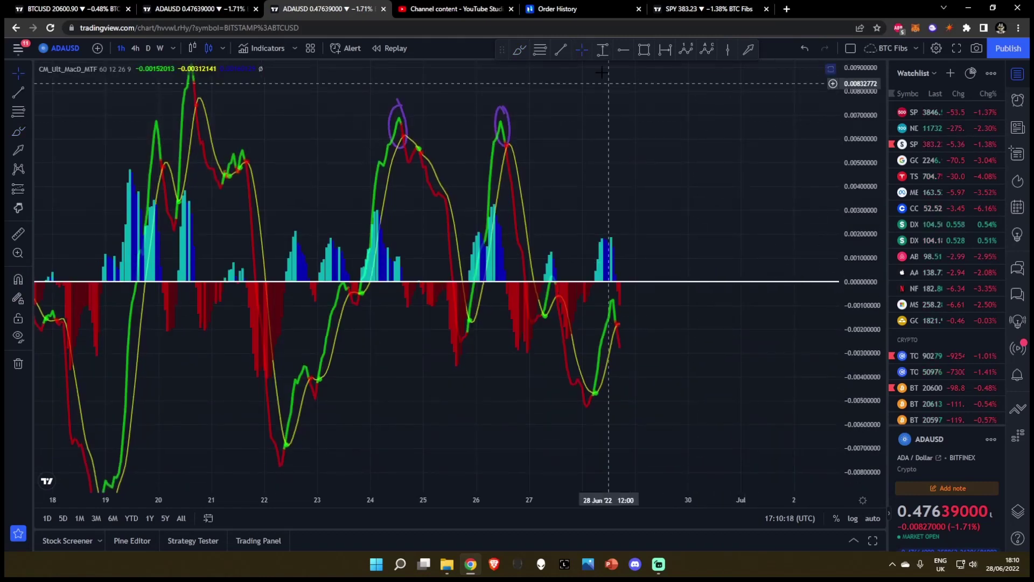
left_click(521, 49)
left_click_drag(547, 278, 549, 276)
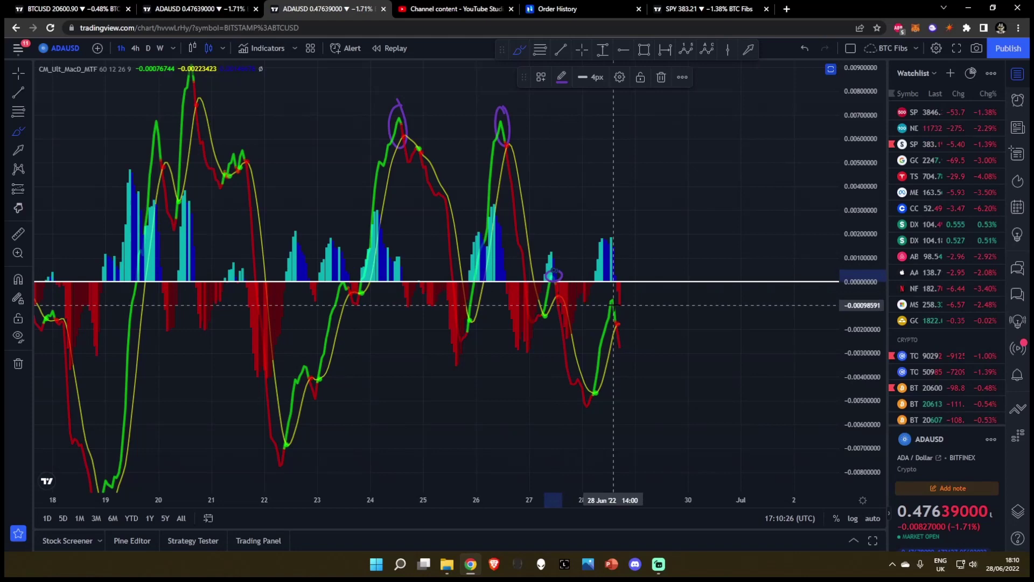
left_click_drag(611, 294, 624, 291)
- Undo the Brush circles on the MACD peaks along with the switch to the 1h timeframe
key("ctrl")
key("ctrl+z")
key("ctrl+z")
key("ctrl+z")
key("ctrl+z")
key("ctrl+z")
key("ctrl+z")
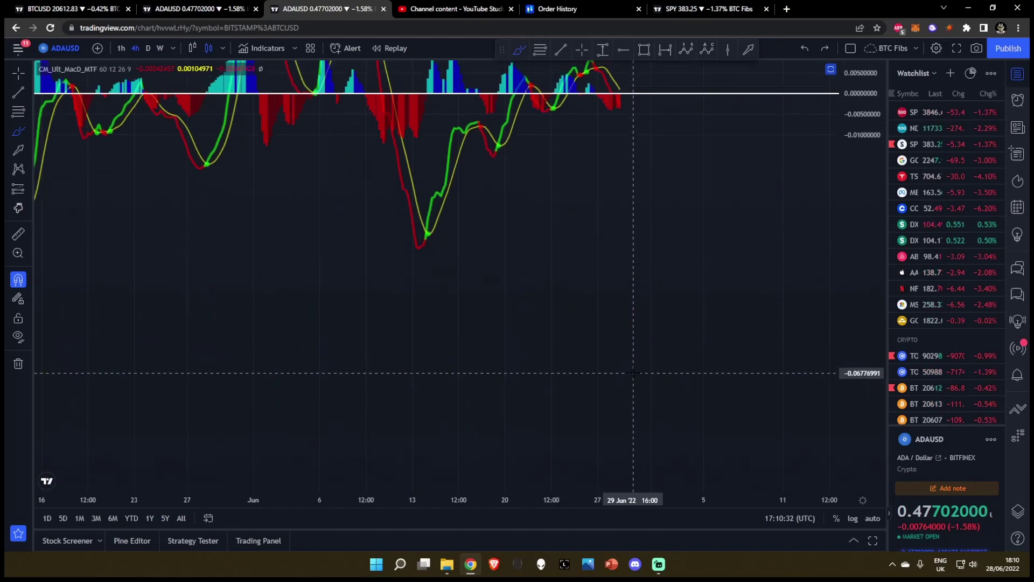
- Rescale the 4h CM_Ult_MacD_MTF and SQZMOM_LB panes to view their recent waves, and switch back to the 1h chart
left_click(583, 50)
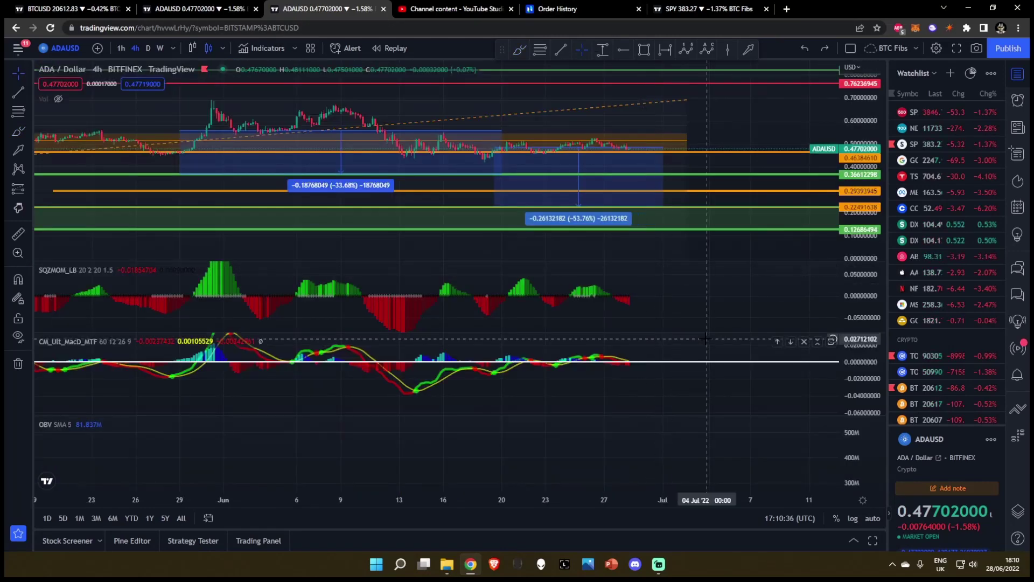
left_click_drag(811, 399, 864, 348)
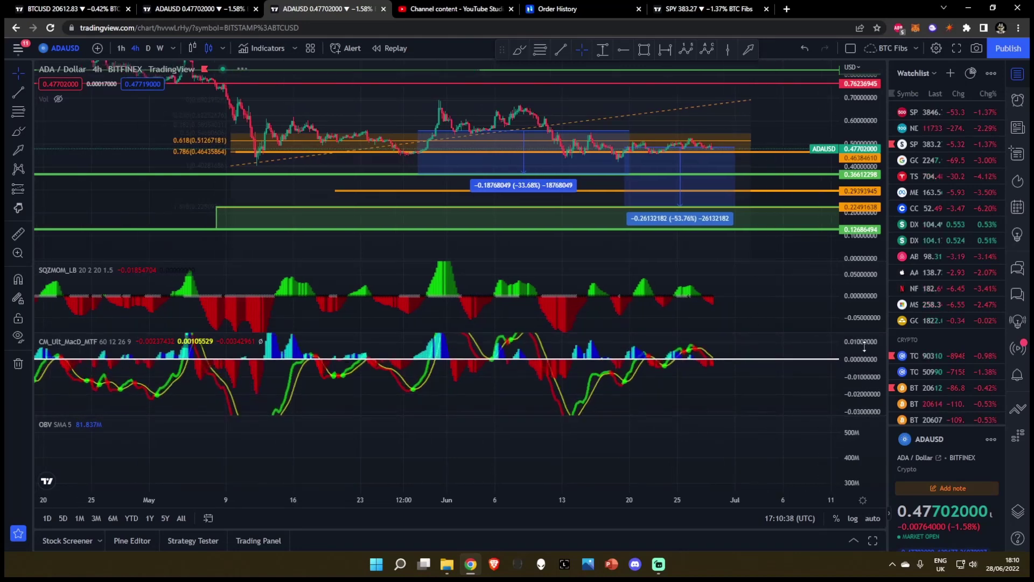
left_click_drag(852, 288, 859, 295)
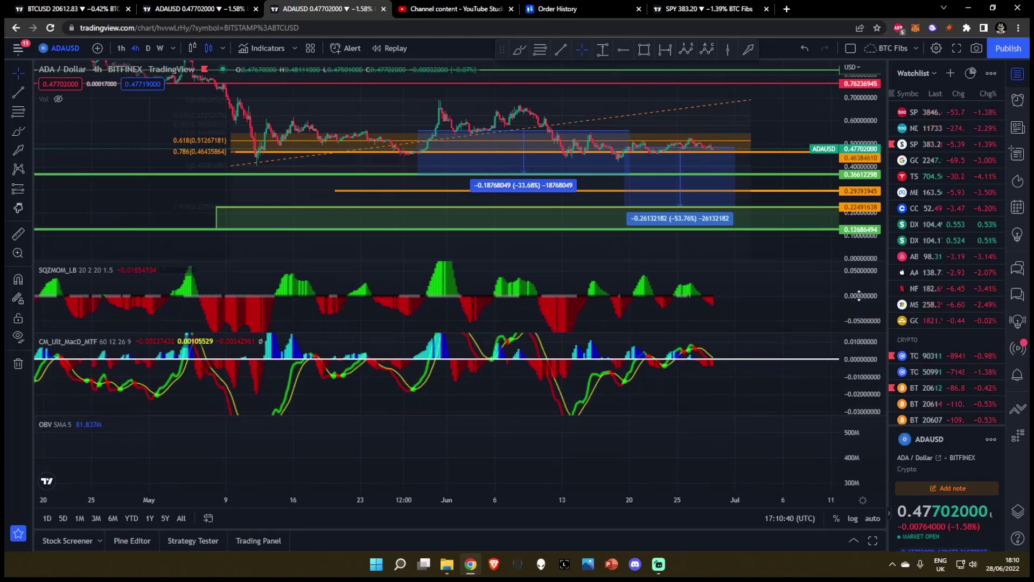
left_click(121, 48)
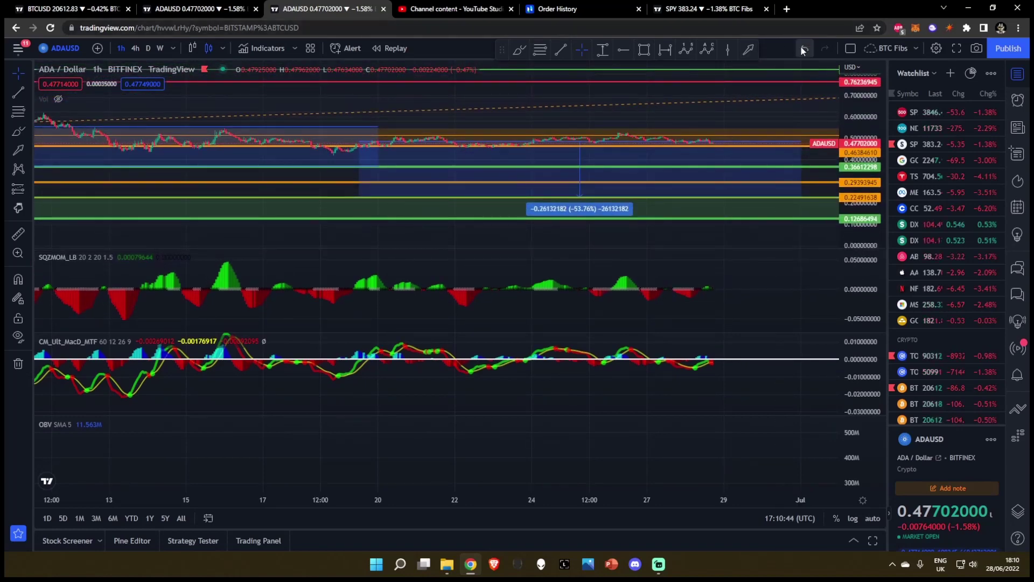
- Open the other ADAUSD chart with the daily EMA Ribbon and frame its Fibonacci levels and lower demand zone
left_click(226, 7)
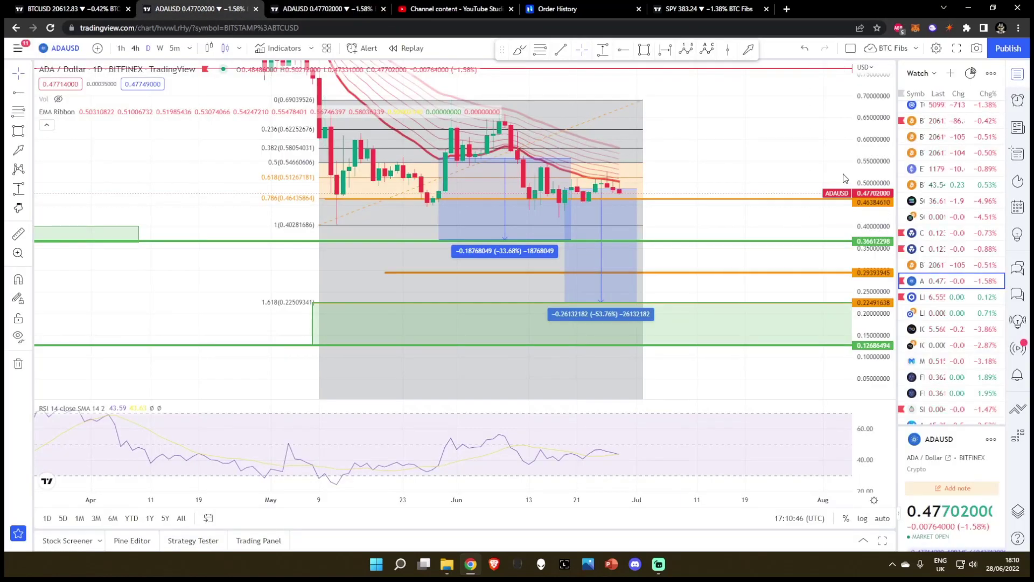
left_click_drag(823, 162, 810, 165)
left_click_drag(879, 186, 879, 199)
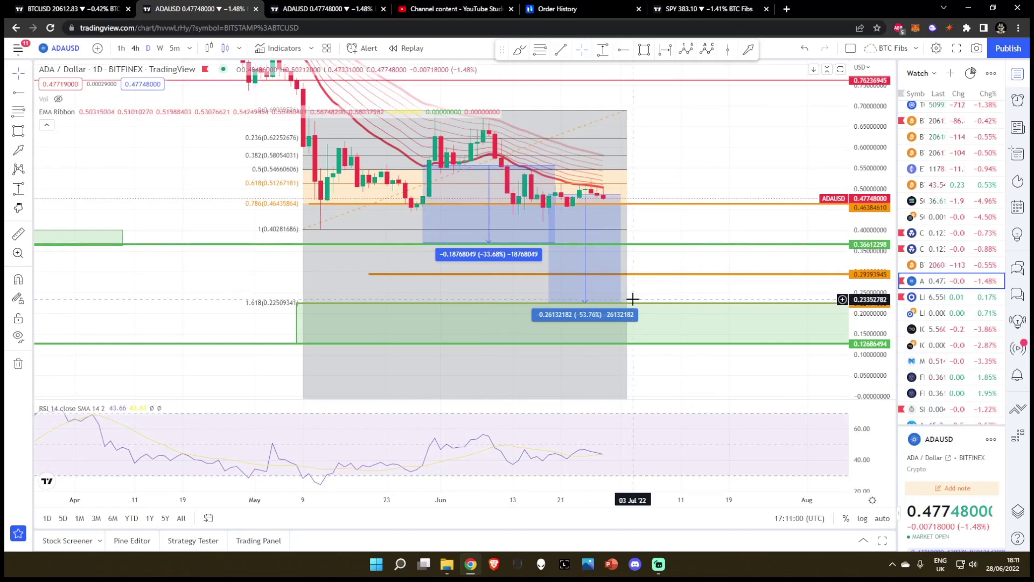
- Trace the demand zone's lower support line back to its origin before the 2021 rally, and return to recent candles
scroll(663, 299, "down", 5)
scroll(673, 308, "down", 4)
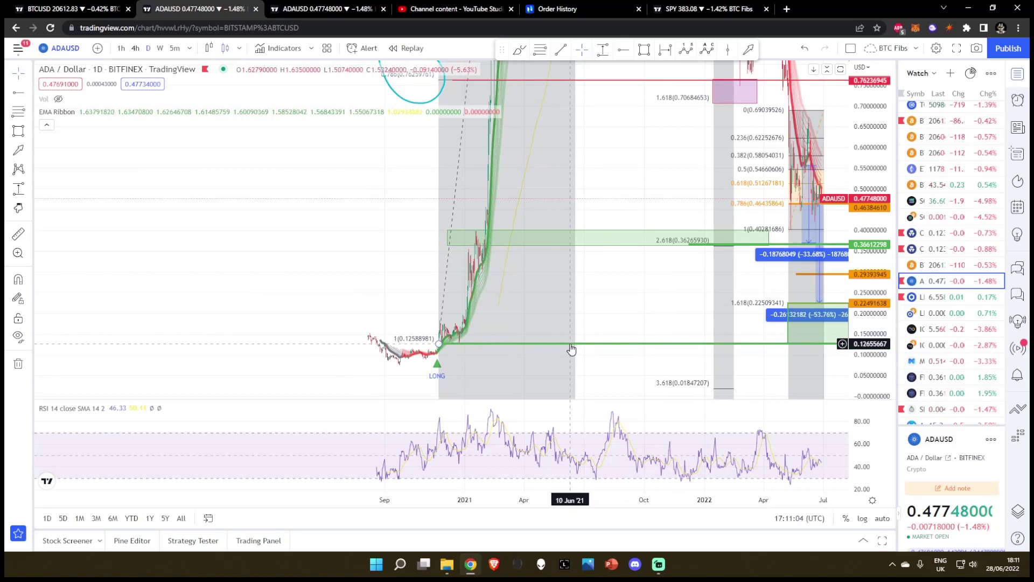
scroll(571, 349, "up", 8)
scroll(572, 349, "up", 1)
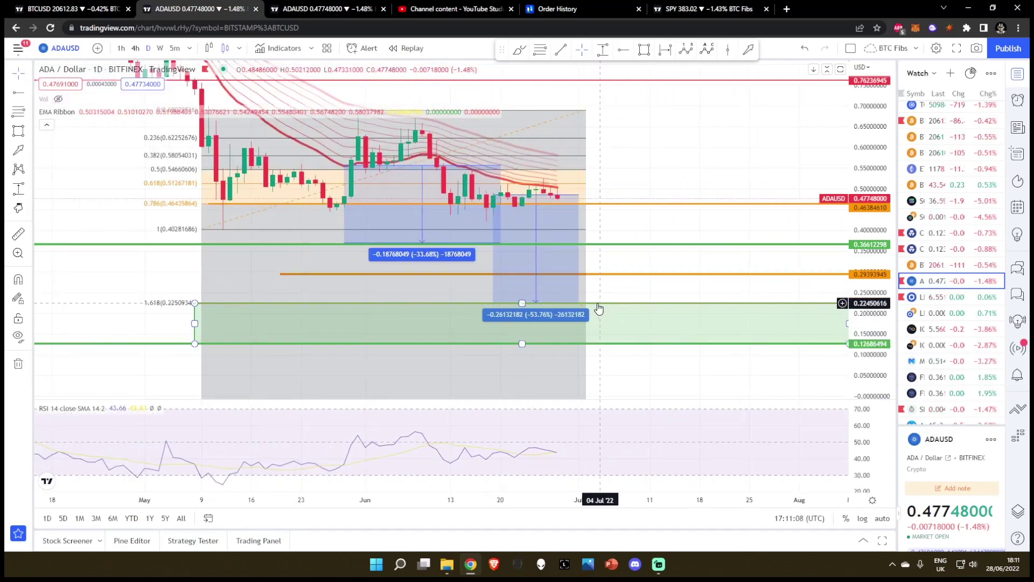
- Rescale the daily price axis to examine the 0.4638 support, the 0.3661 level and the lower demand zone
scroll(603, 146, "up", 2)
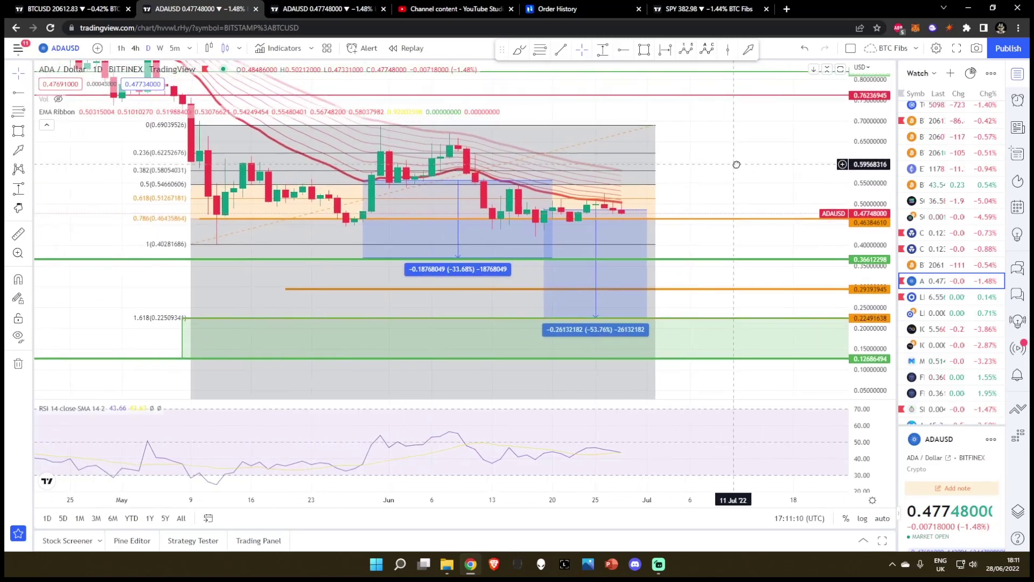
left_click_drag(861, 212, 856, 245)
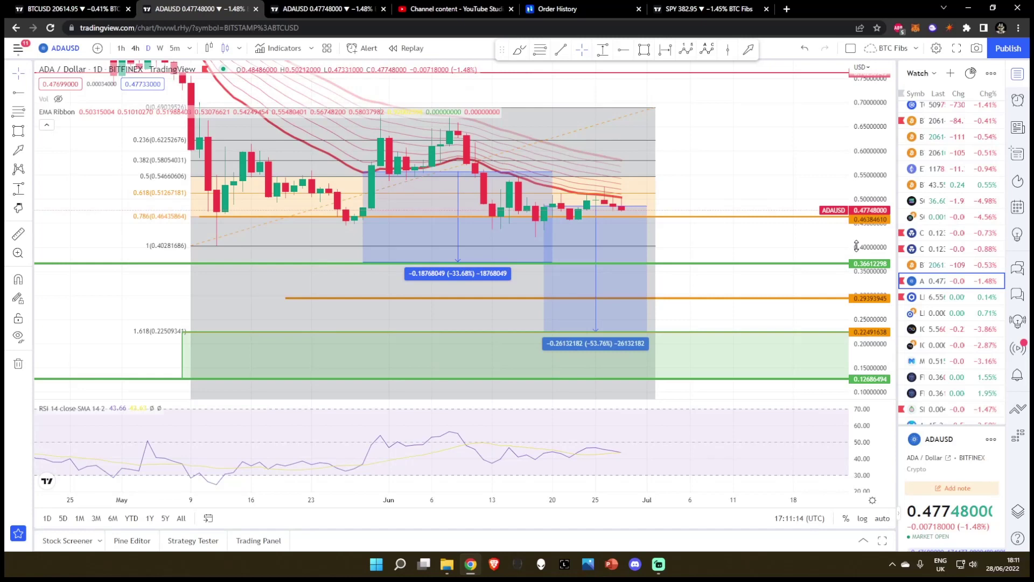
left_click_drag(857, 245, 868, 230)
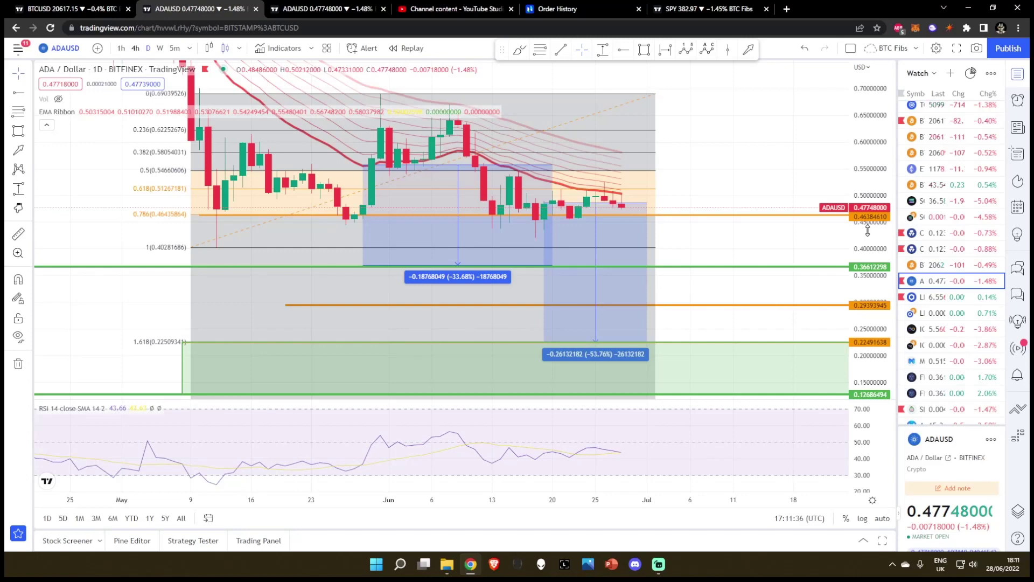
left_click_drag(873, 178, 880, 204)
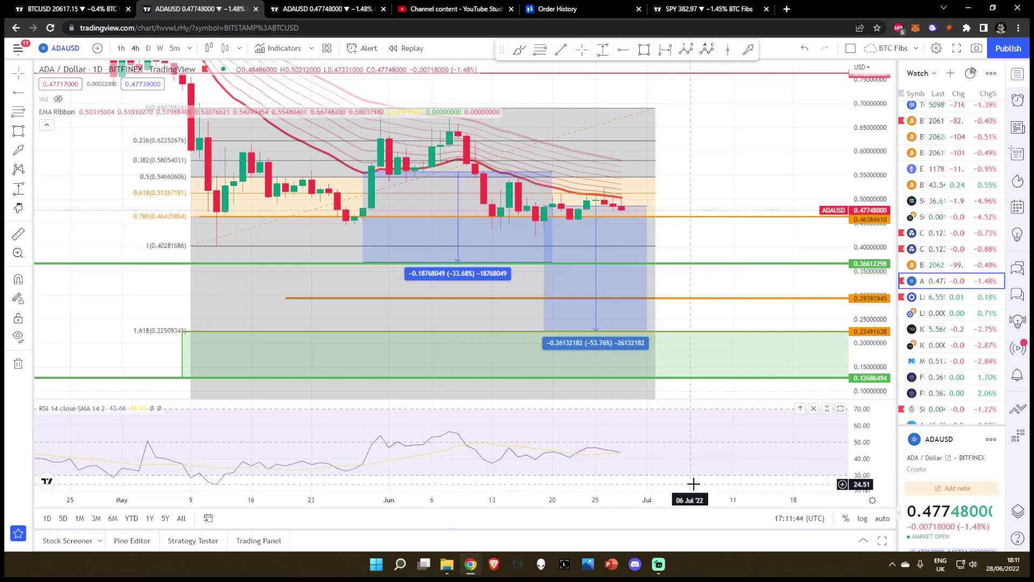
- Examine the weekly ADAUSD candles around the Fibonacci retracement together with the preceding decline
left_click(160, 48)
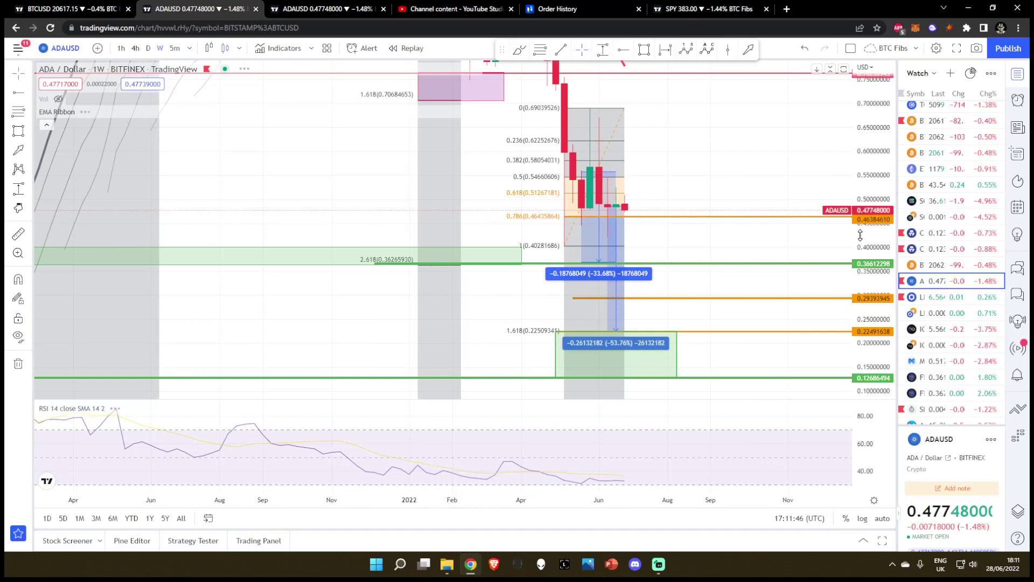
mouse_move(881, 249)
left_mouse_down()
mouse_move(880, 217)
mouse_move(880, 236)
left_mouse_up()
left_click_drag(735, 168, 735, 270)
scroll(712, 231, "up", 3)
mouse_move(875, 275)
left_mouse_down()
mouse_move(868, 250)
mouse_move(864, 283)
left_mouse_up()
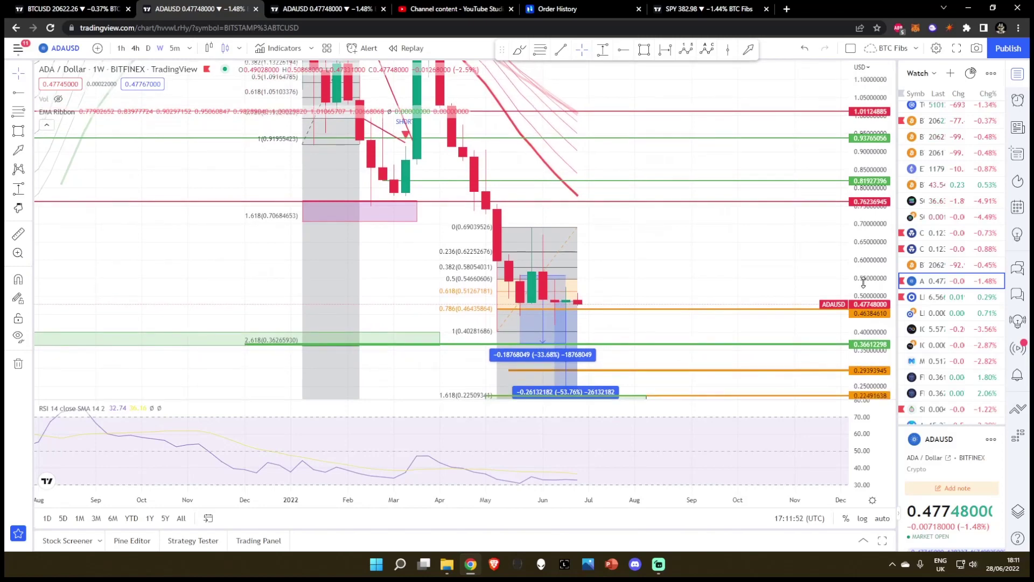
- Return to the daily ADAUSD chart and add Head and Shoulders to the favourite drawing tools
left_click(148, 48)
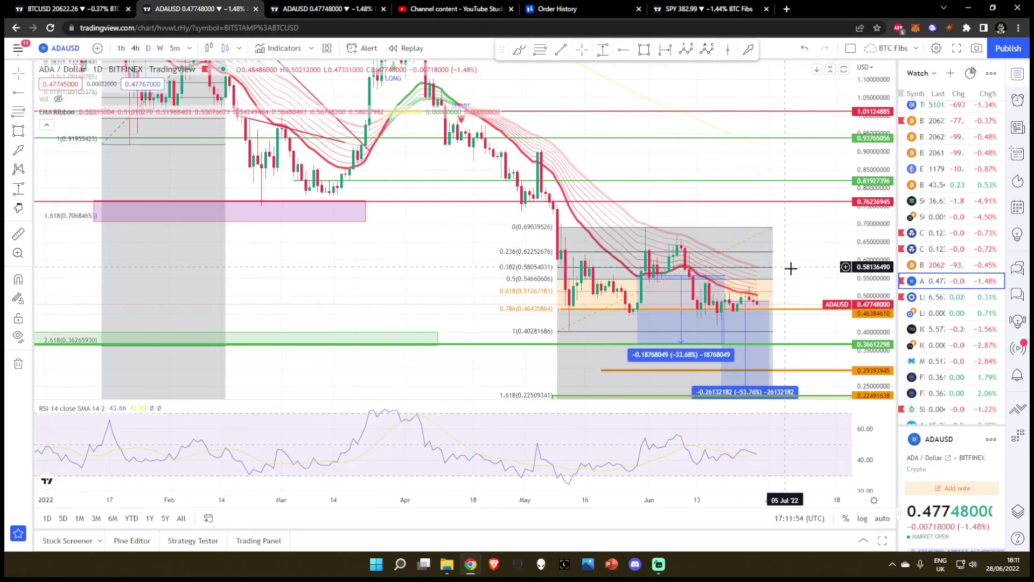
left_click_drag(814, 272, 720, 284)
scroll(721, 284, "down", 3)
left_click_drag(871, 230, 865, 264)
left_click_drag(763, 257, 724, 241)
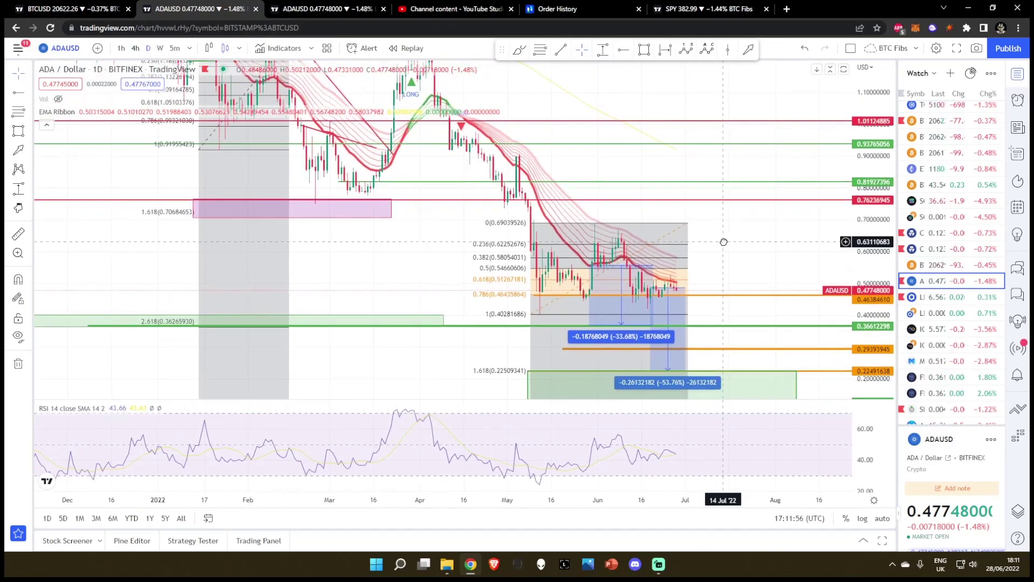
left_click(29, 172)
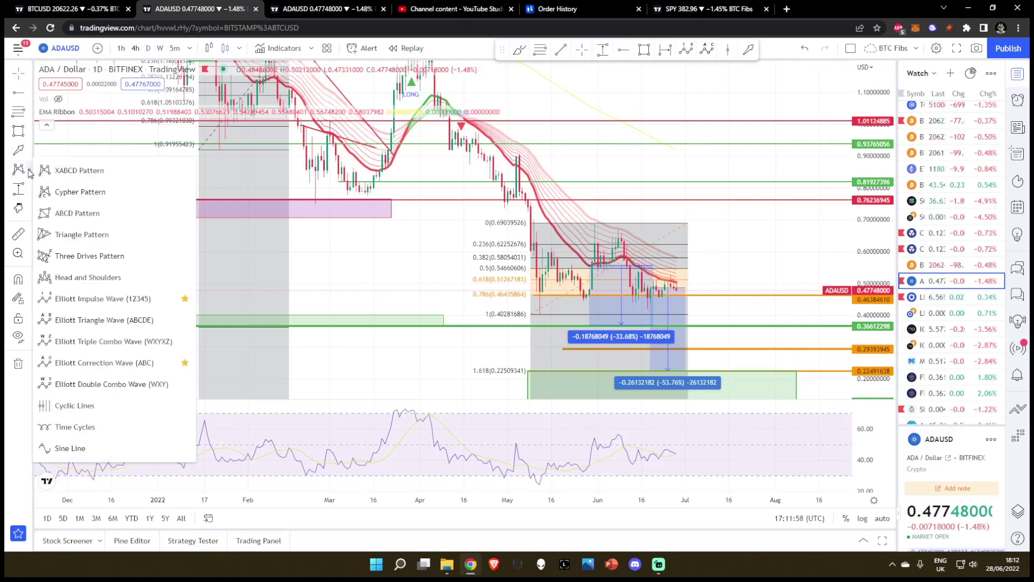
left_click(185, 278)
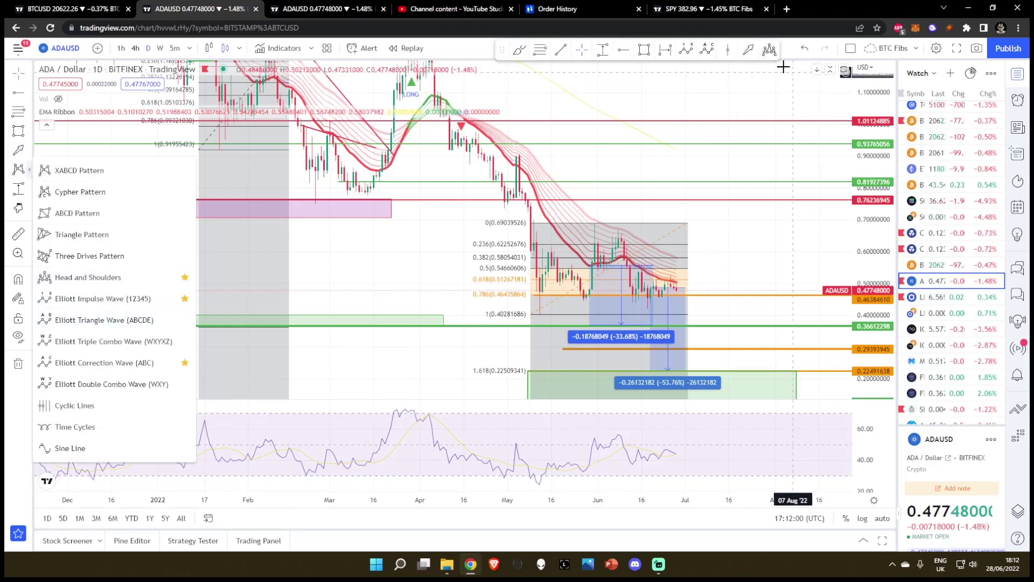
- Draw a Head and Shoulders pattern from 10 May to about 1 July, with the neckline near 0.463 and the head near 0.693
left_click(769, 49)
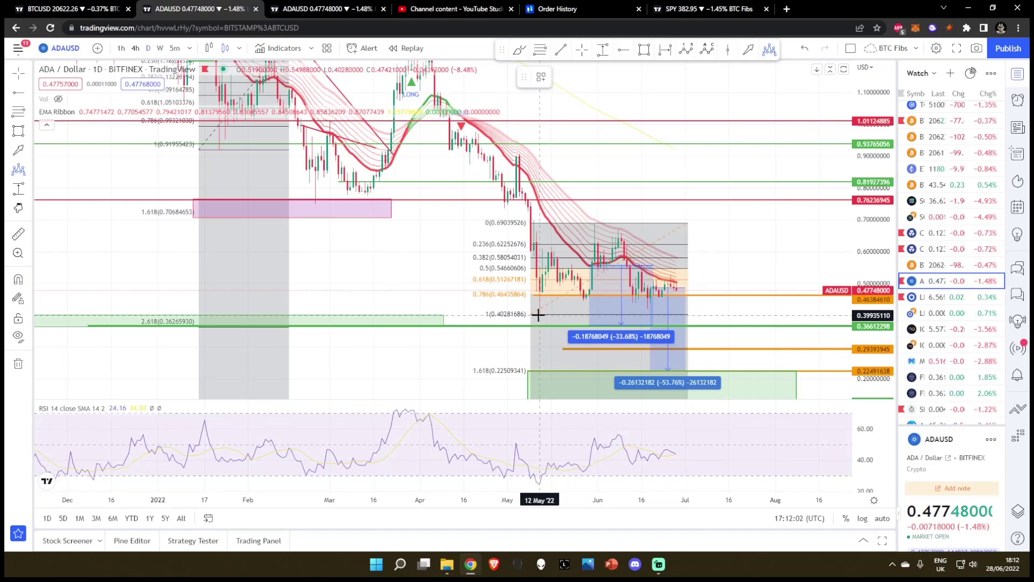
left_click(533, 295)
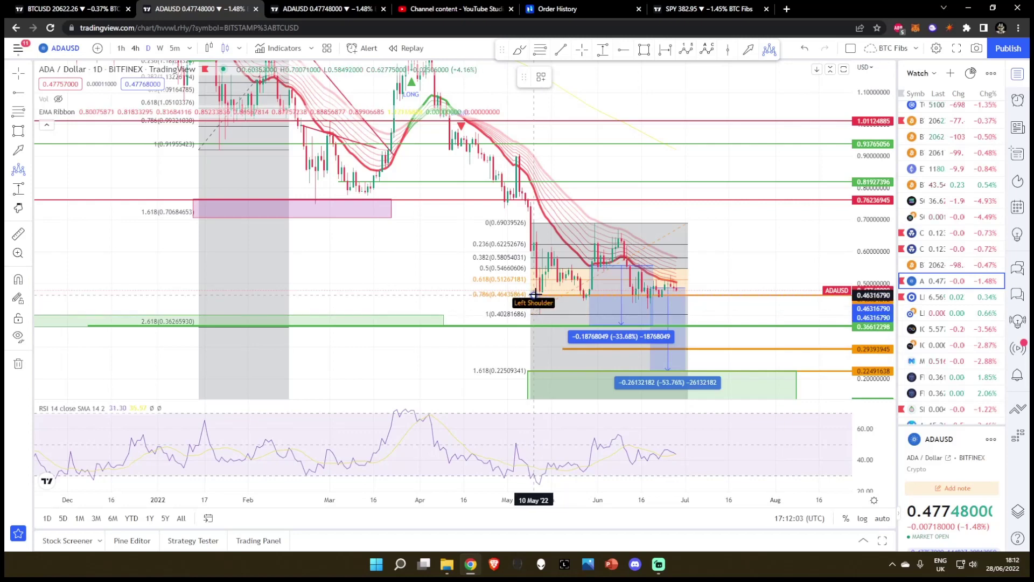
left_click(553, 248)
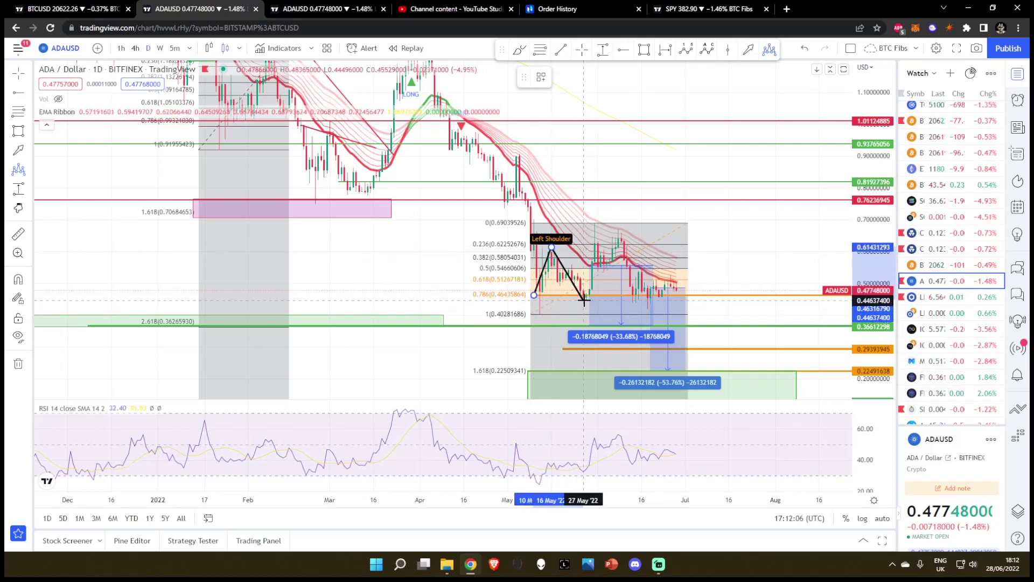
left_click(585, 295)
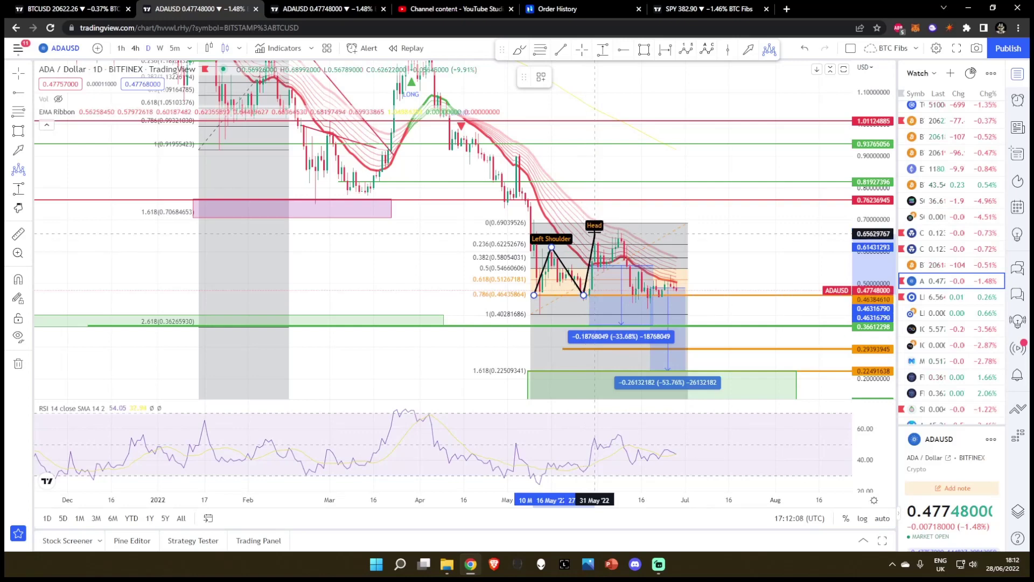
left_click(594, 222)
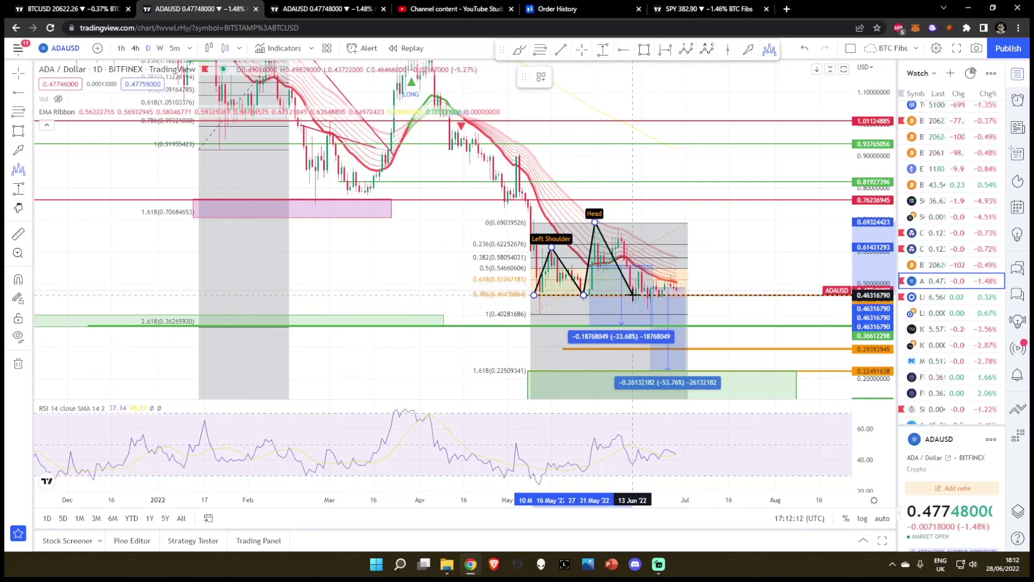
left_click(633, 296)
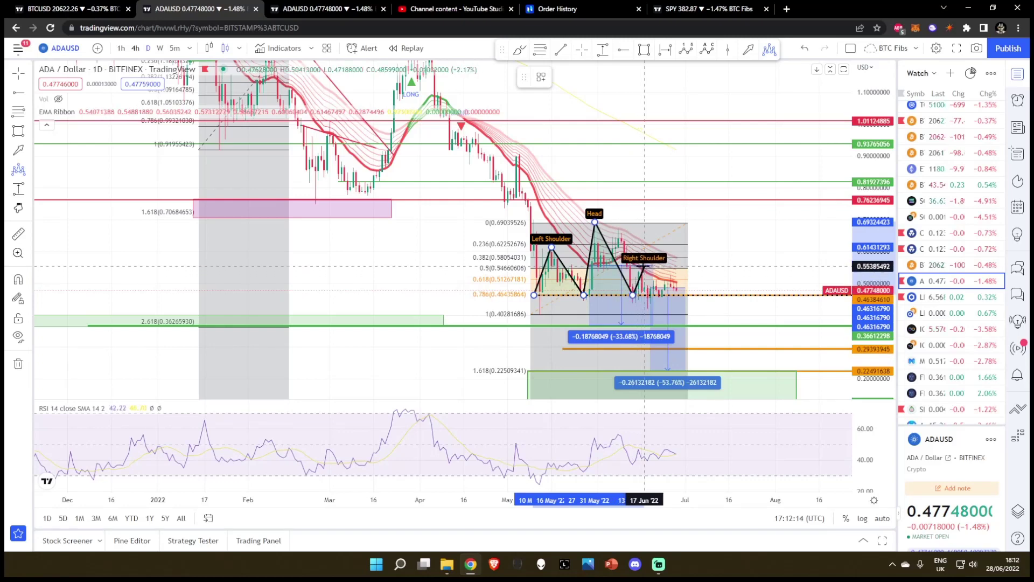
left_click(645, 266)
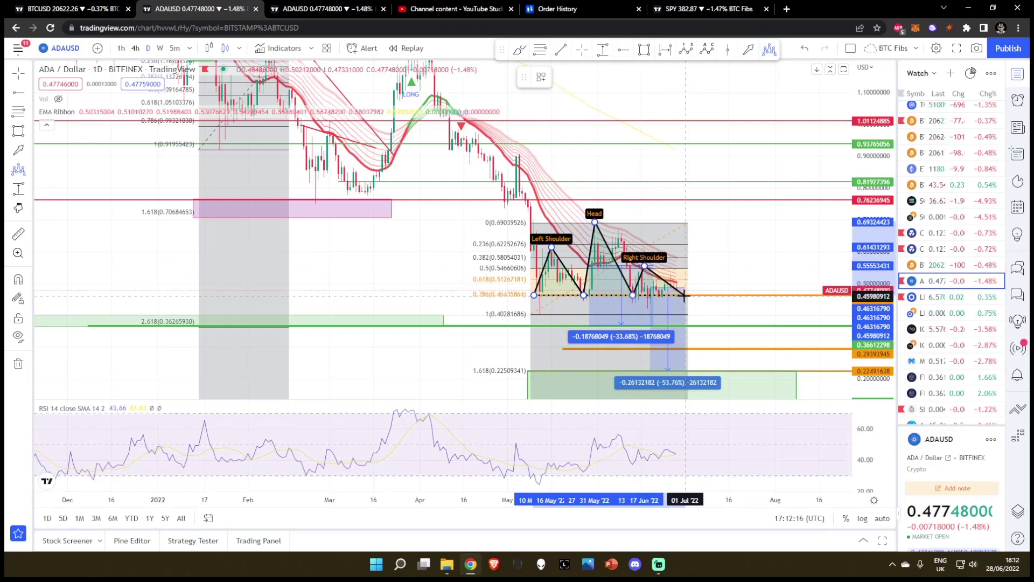
left_click(688, 295)
- Clear all drawings from the daily ADAUSD chart and frame the May and June candles with the EMA Ribbon
left_click_drag(735, 273, 725, 258)
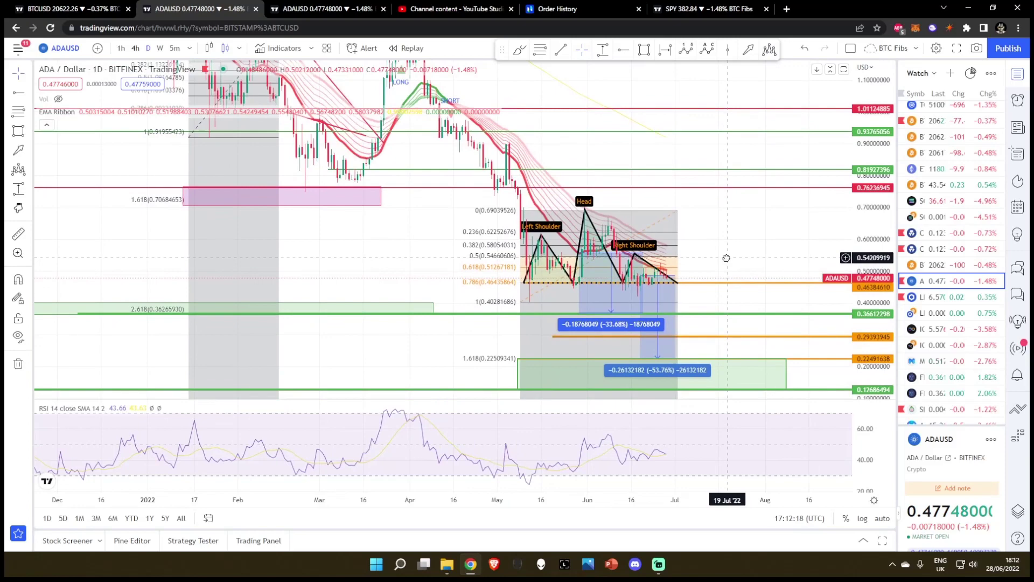
left_click_drag(870, 275, 870, 283)
left_click(562, 51)
scroll(691, 237, "up", 3)
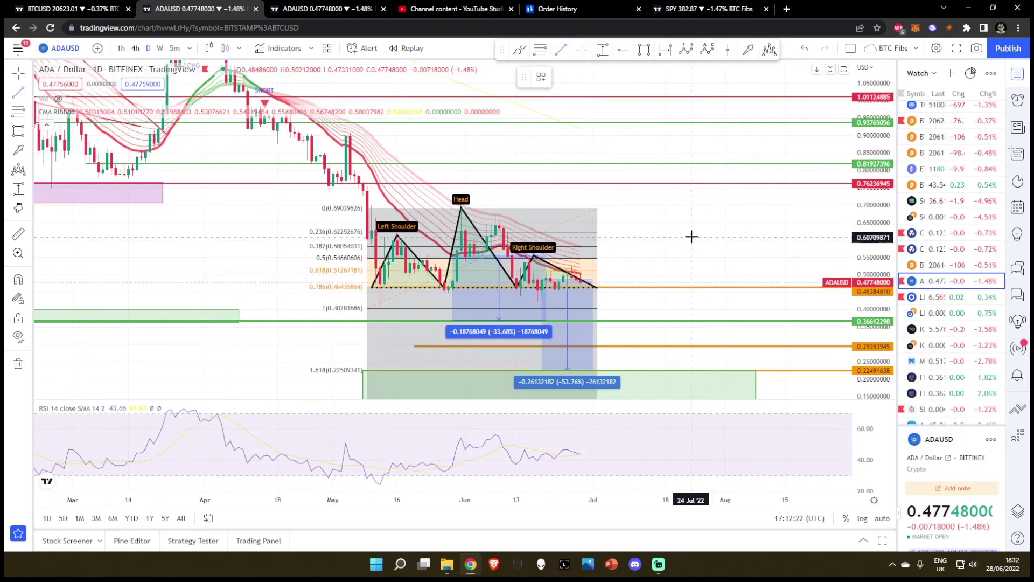
left_click_drag(722, 260, 824, 253)
right_click(757, 272)
left_click(797, 498)
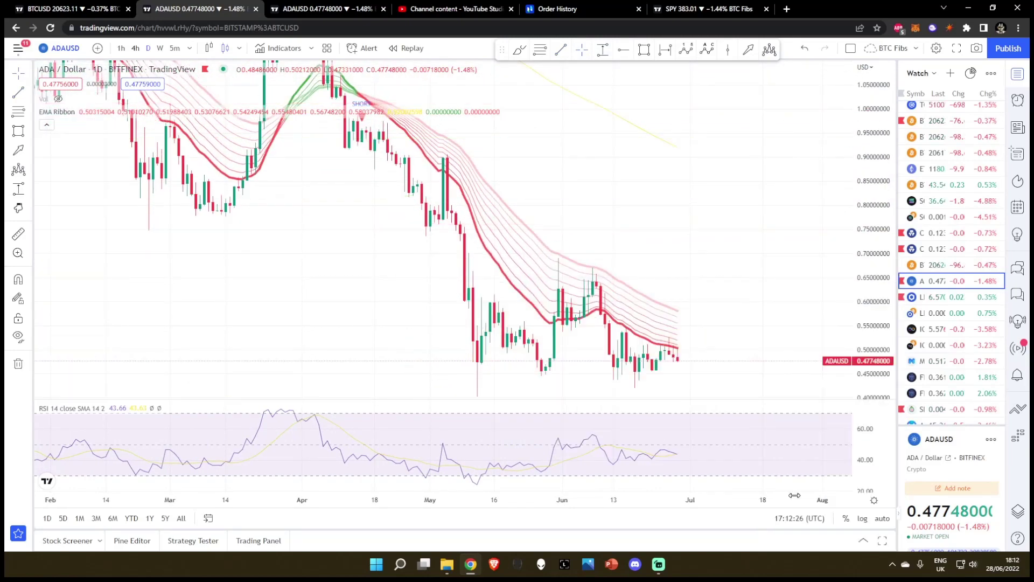
left_click_drag(708, 237, 659, 135)
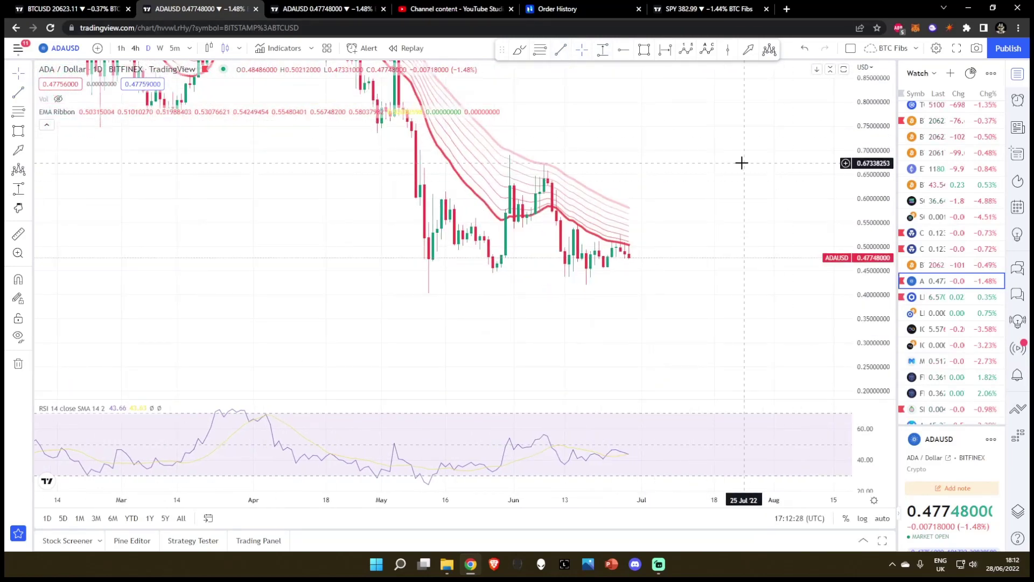
- Undo the clearing of the daily ADAUSD chart to restore the Head and Shoulders pattern, Fibonacci retracement, support levels and target measurements
key("ctrl+z")
key("ctrl+z")
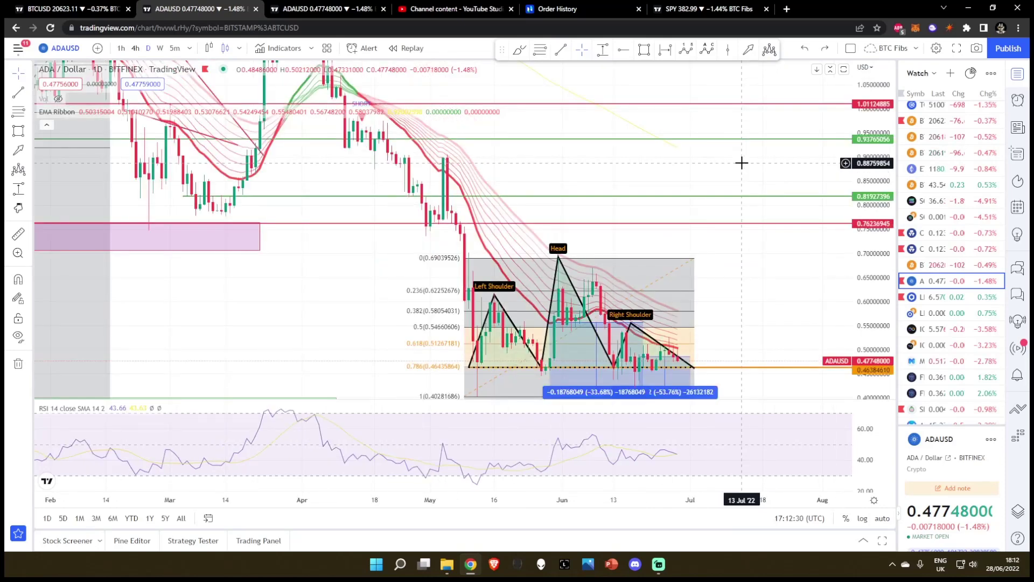
left_click_drag(879, 261, 873, 317)
left_click_drag(778, 273, 714, 196)
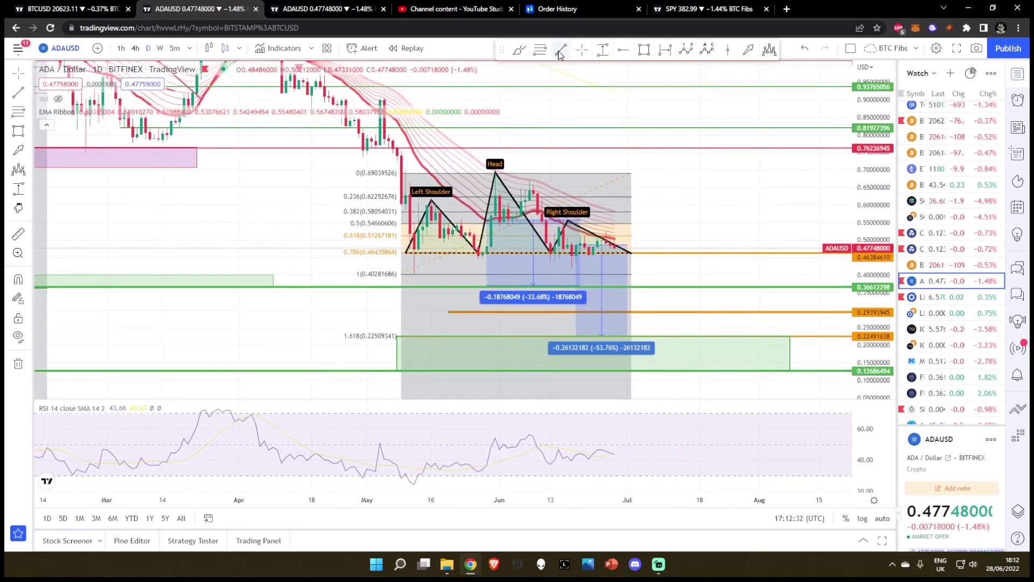
- Draw a vertical trend line spanning about 0.689 to 0.462, and move it to 30 June so it projects from the neckline to about 0.231
left_click(481, 173)
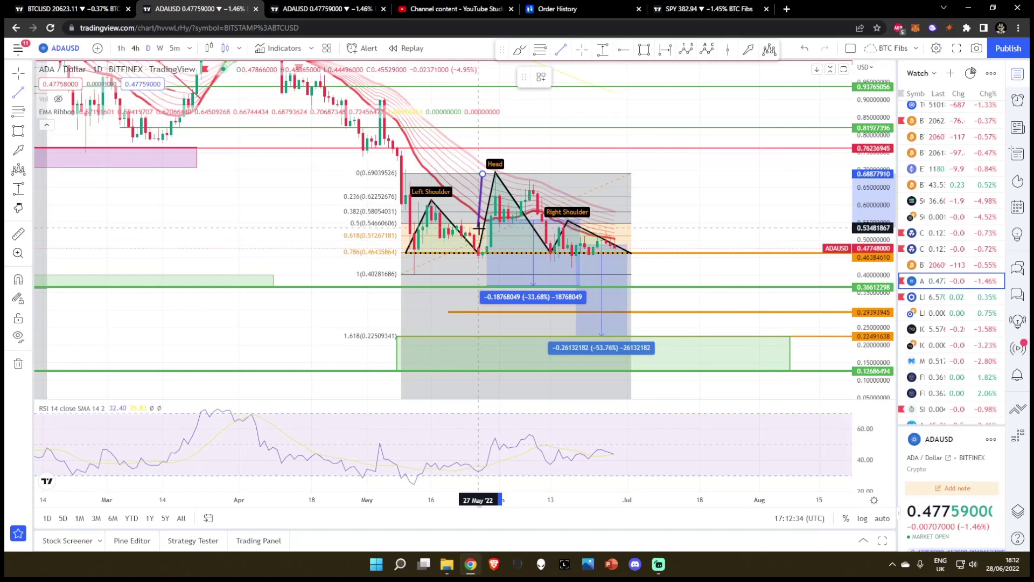
left_click(483, 254)
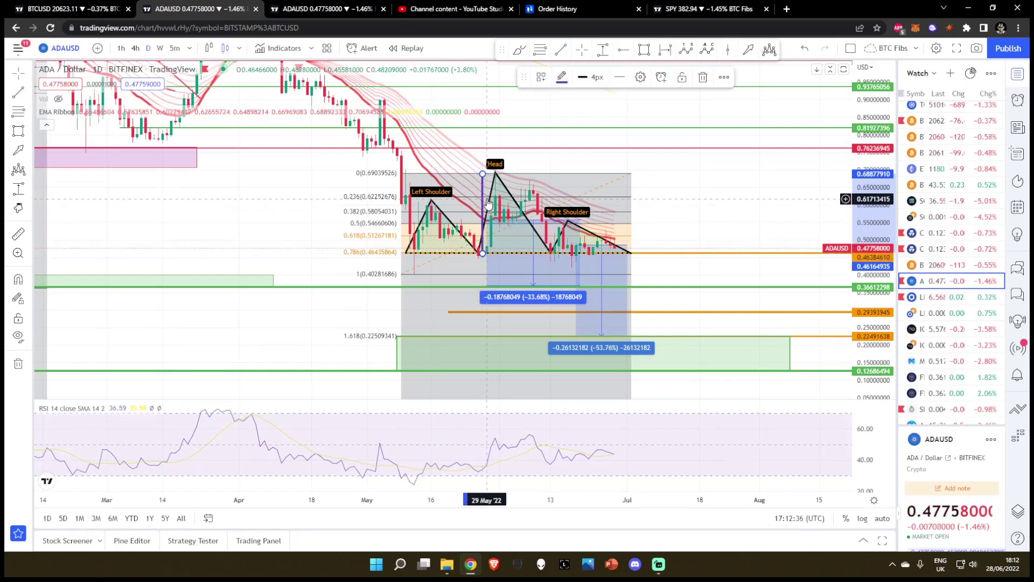
left_click_drag(484, 188, 621, 269)
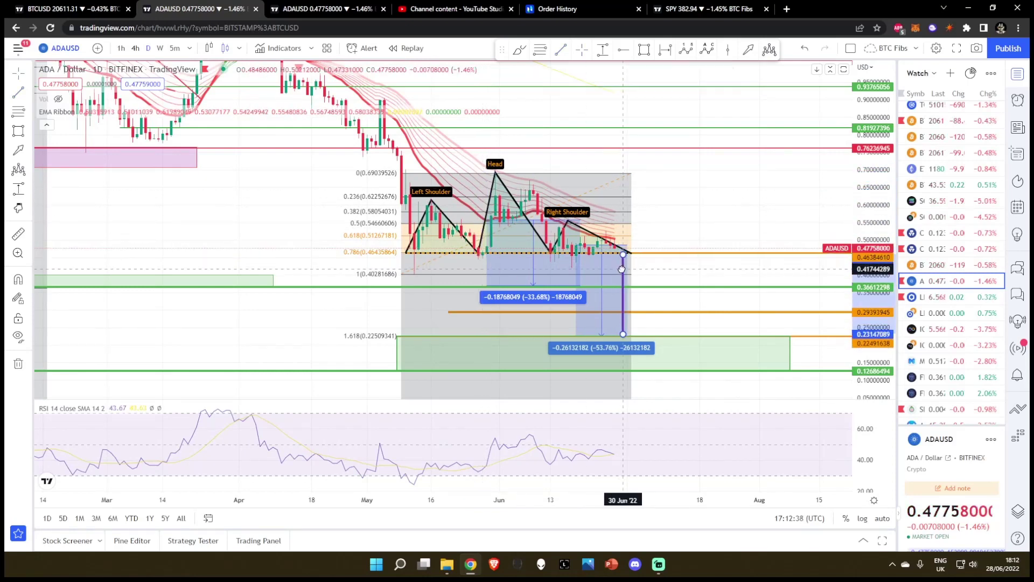
left_click_drag(766, 192, 747, 173)
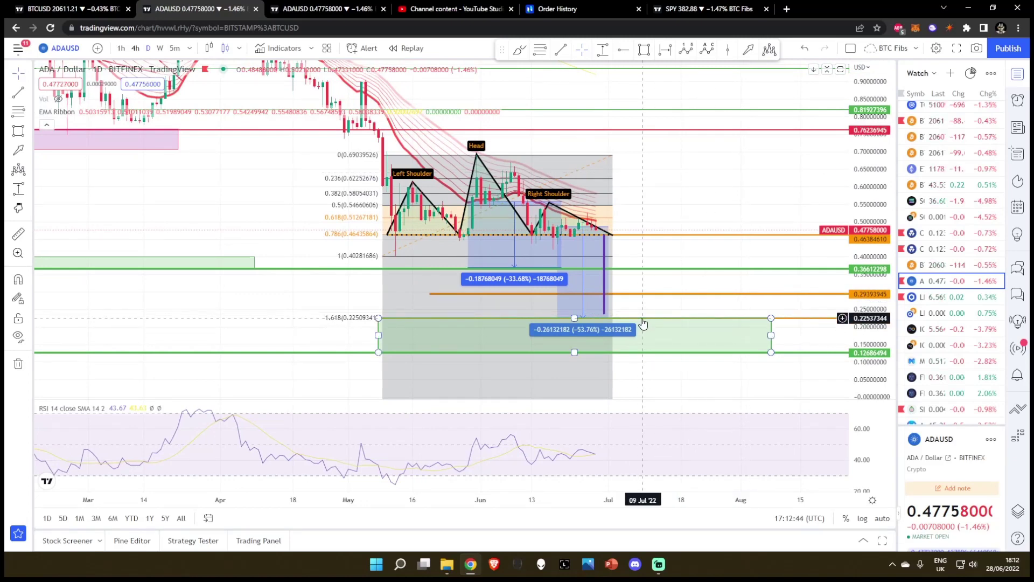
left_click(605, 473)
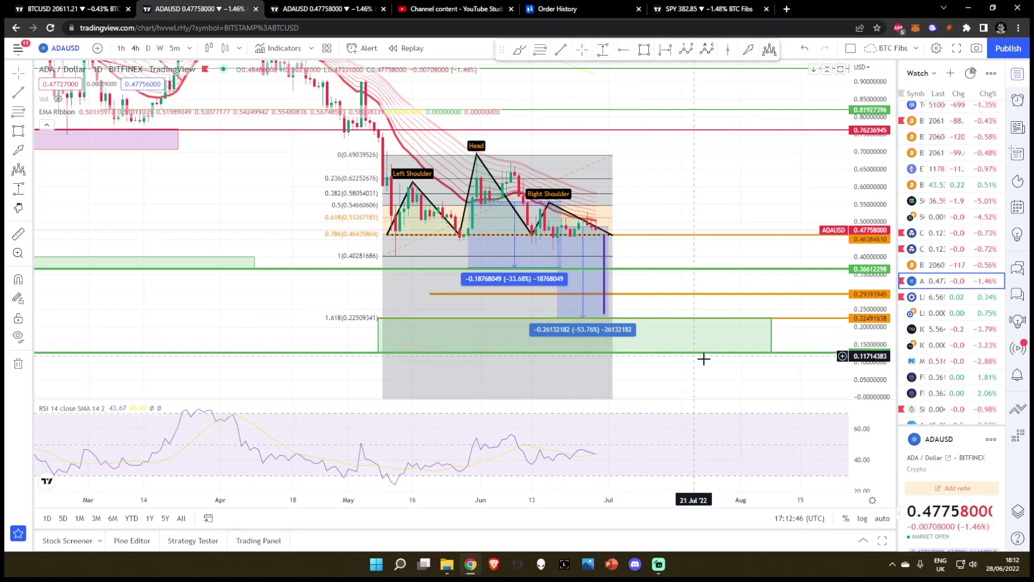
mouse_move(873, 320)
left_mouse_down()
mouse_move(881, 334)
mouse_move(876, 319)
left_mouse_up()
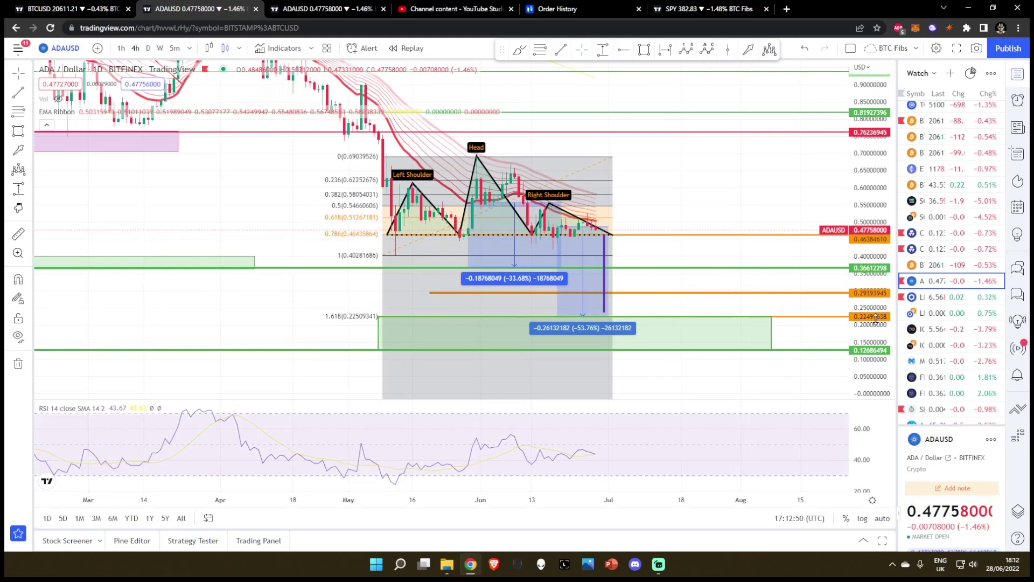
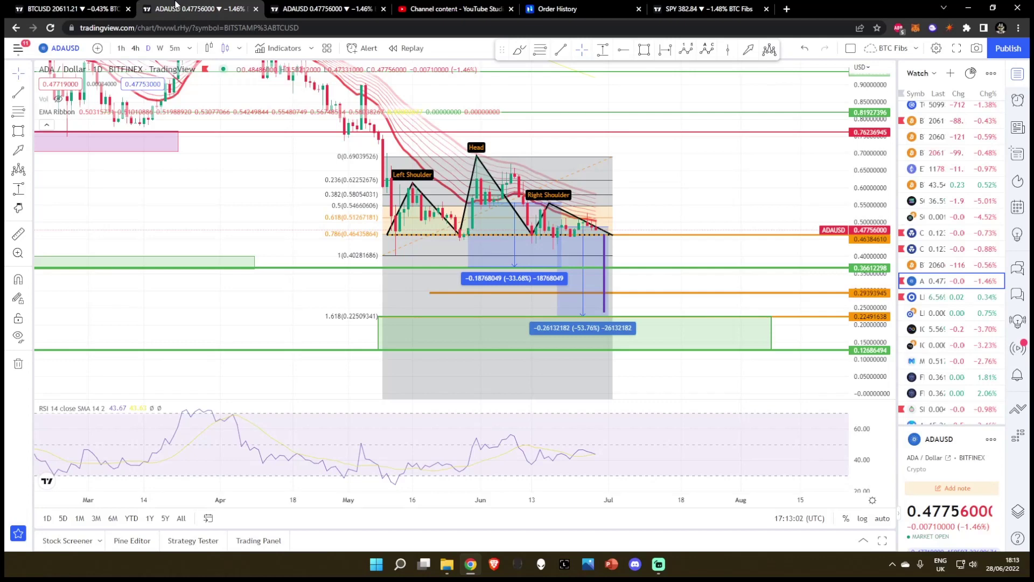
- Check the four-hour BTCUSD chart and switch the SPY chart to the four-hour timeframe
left_click(65, 8)
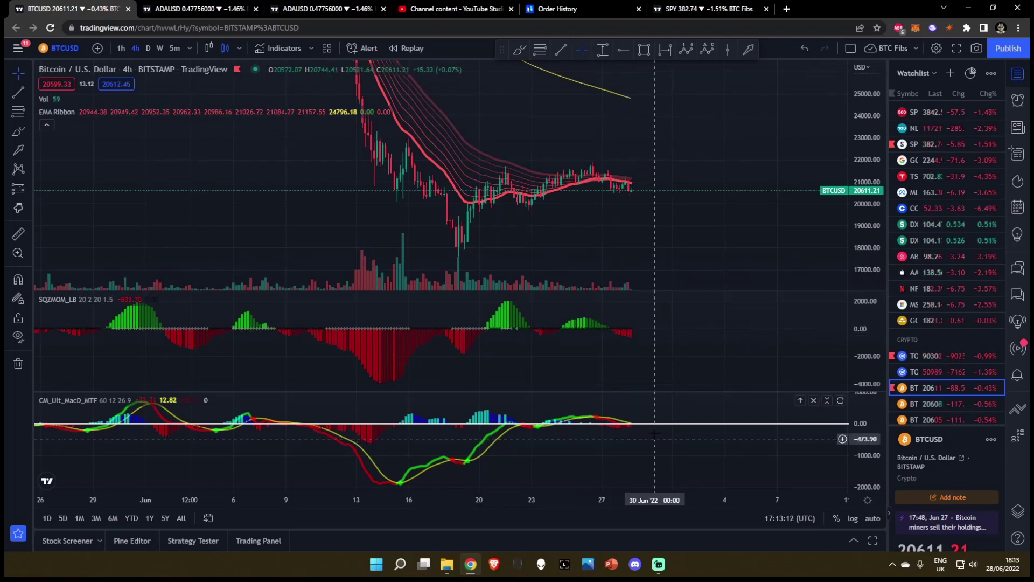
left_click(691, 6)
left_click_drag(769, 92, 677, 95)
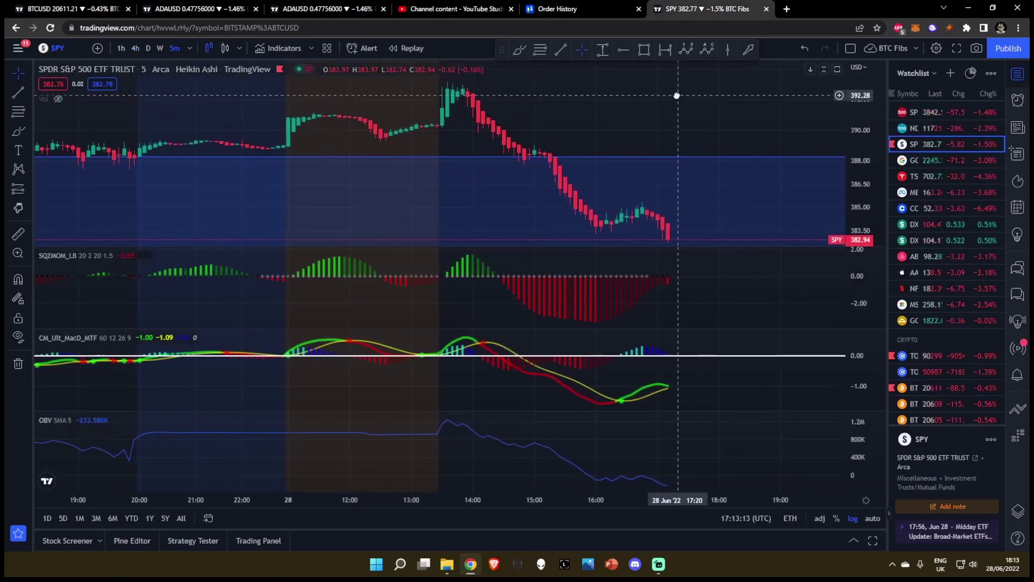
left_click(135, 49)
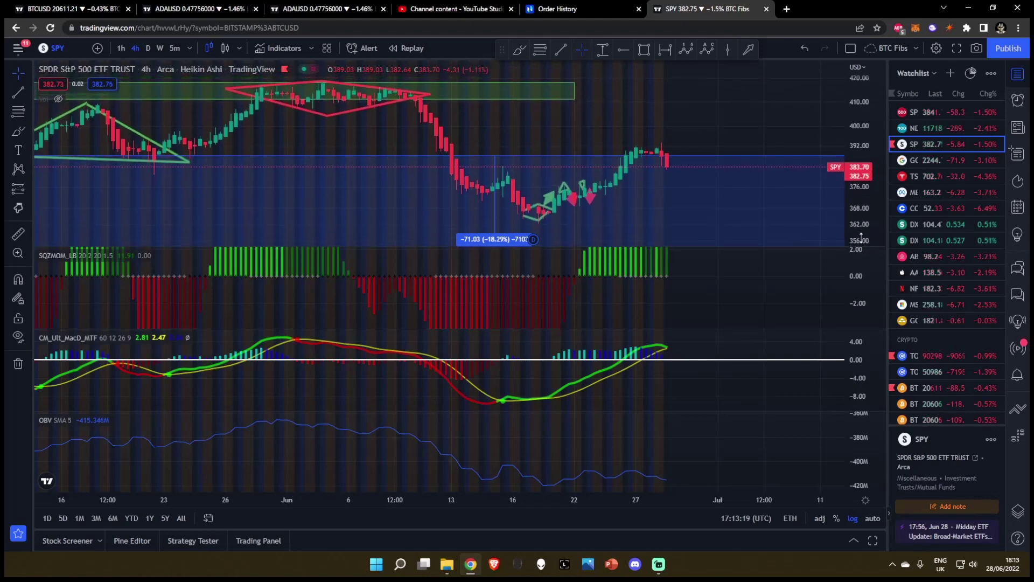
- Examine the four-hour DXY candles and momentum indicators, and compare them with SPY and BTCUSD
left_click(918, 226)
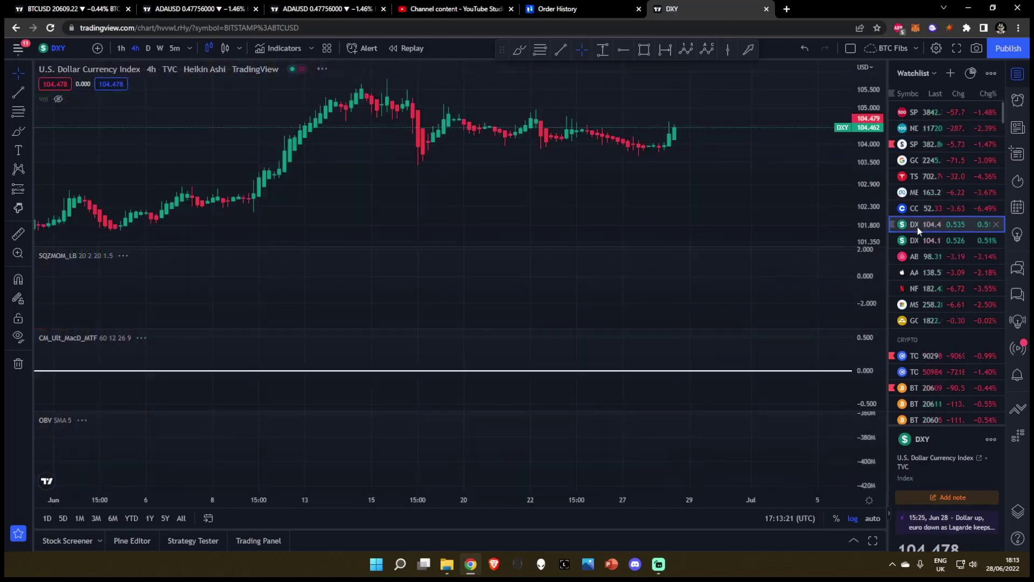
left_click_drag(871, 176, 872, 117)
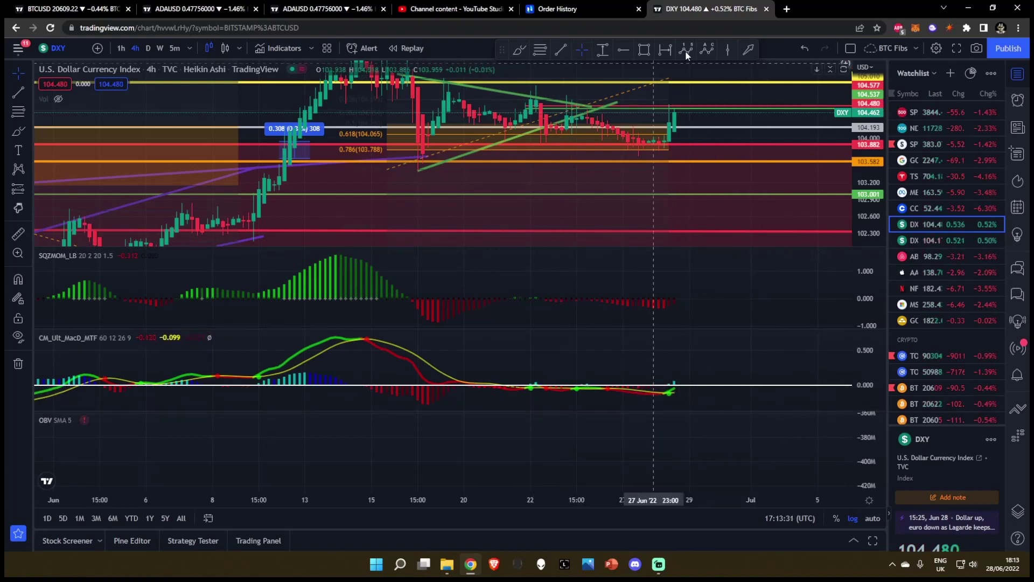
left_click(943, 146)
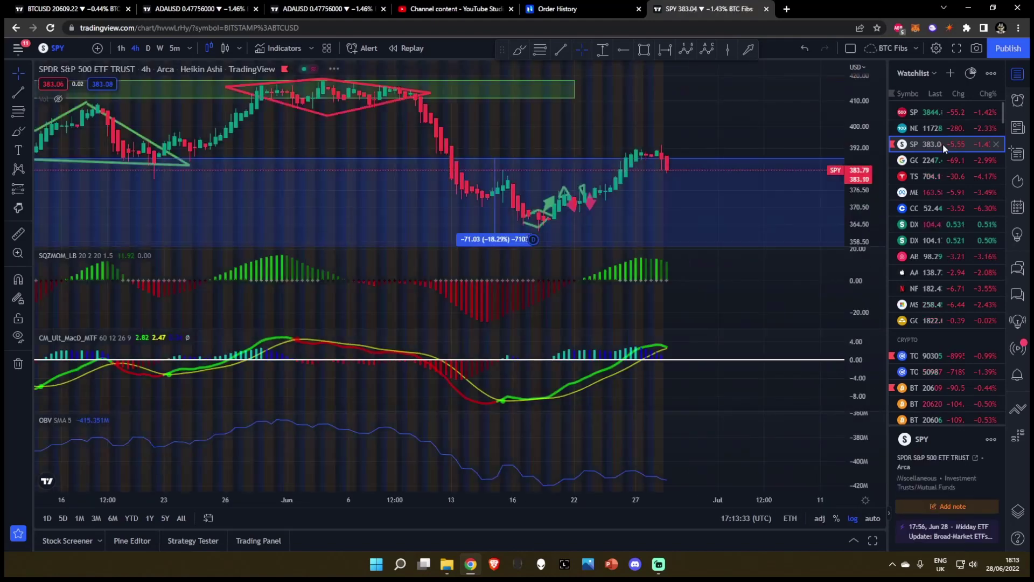
left_click(88, 6)
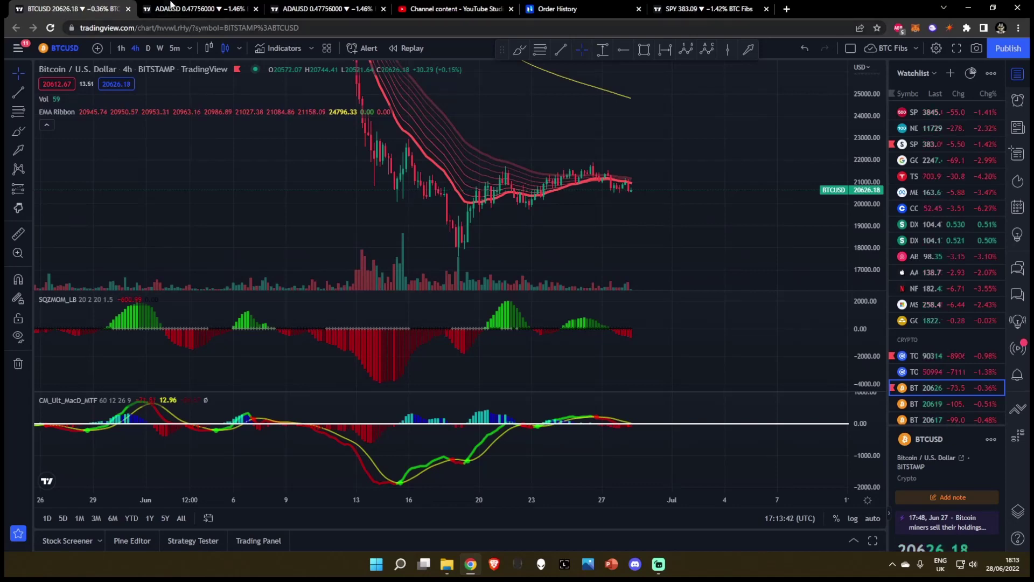
- Return to the daily ADAUSD chart and examine the downside targets between the neckline and the lower green demand zone
left_click(199, 8)
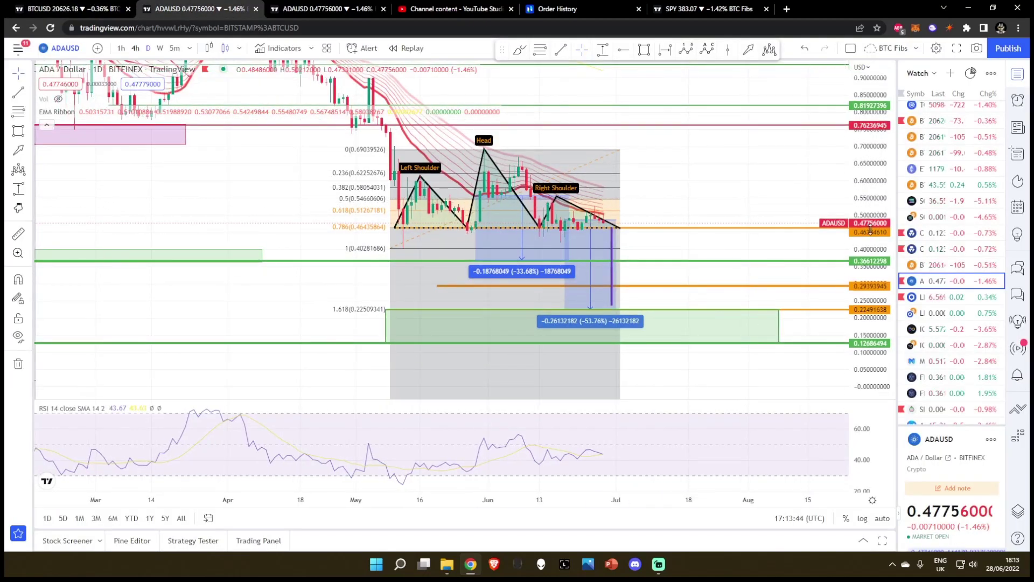
left_click_drag(870, 231, 870, 208)
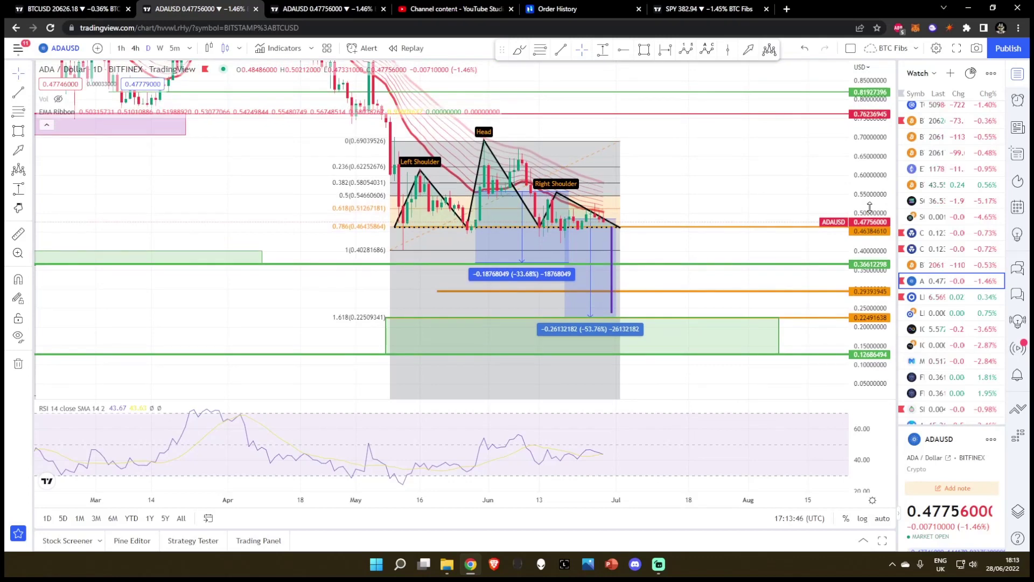
left_click_drag(709, 176, 675, 134)
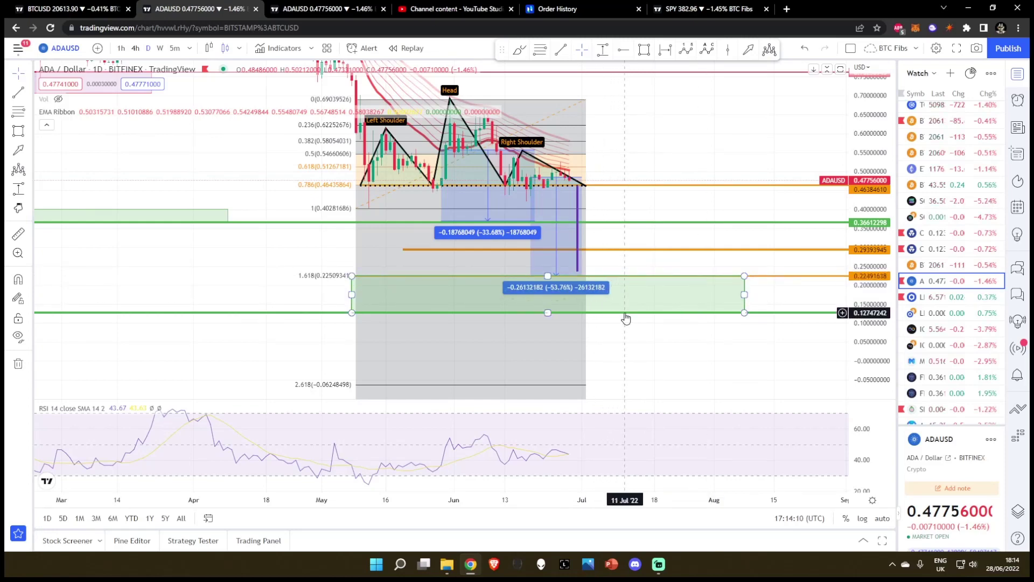
mouse_move(878, 296)
left_mouse_down()
mouse_move(878, 254)
mouse_move(870, 295)
mouse_move(870, 285)
left_mouse_up()
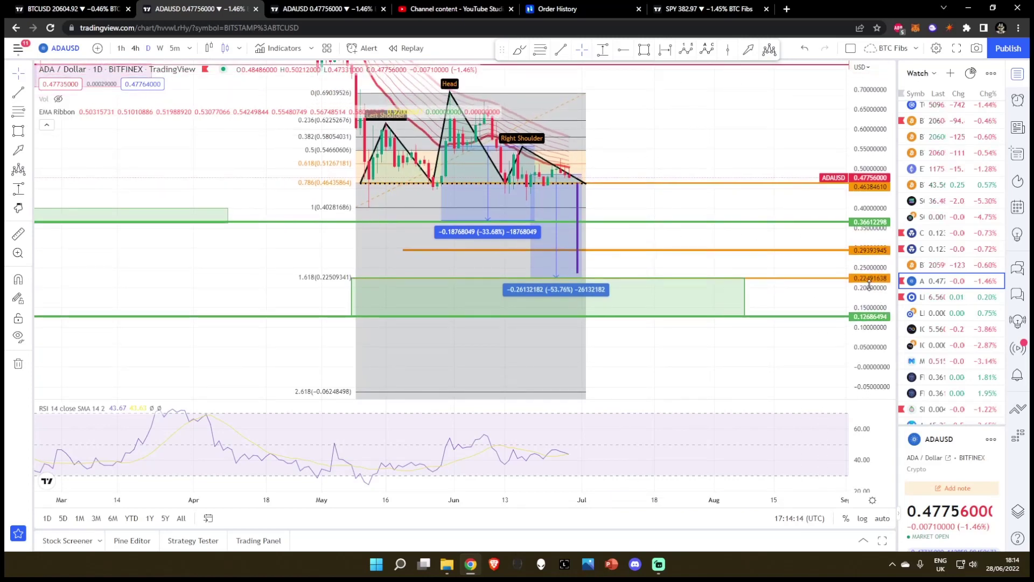